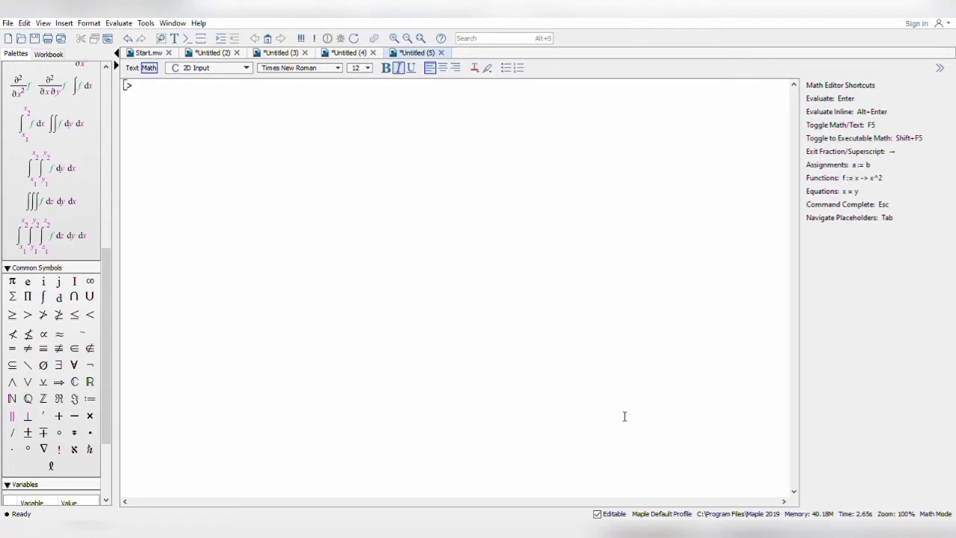
- Reset the worksheet with the restart command and load the plots package with its output suppressed
text(restart)
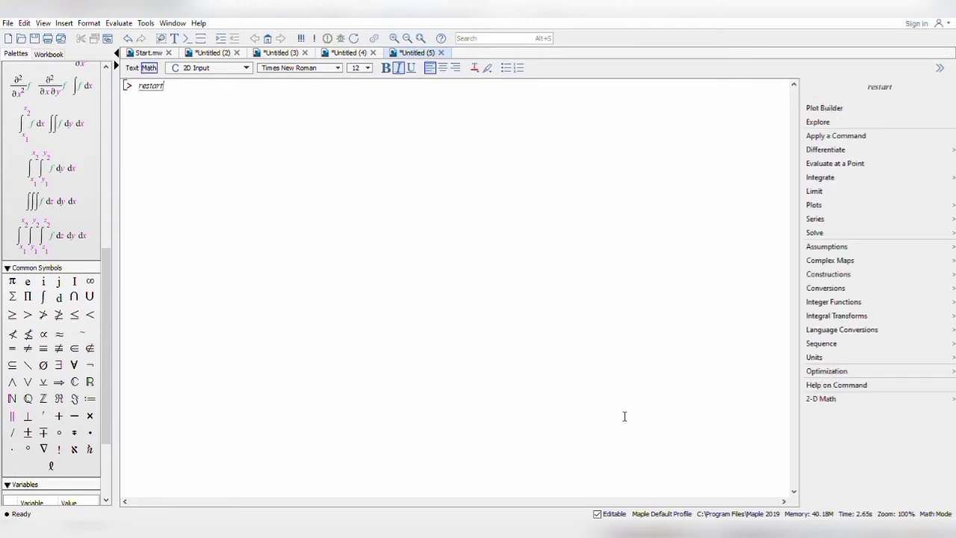
key(Return)
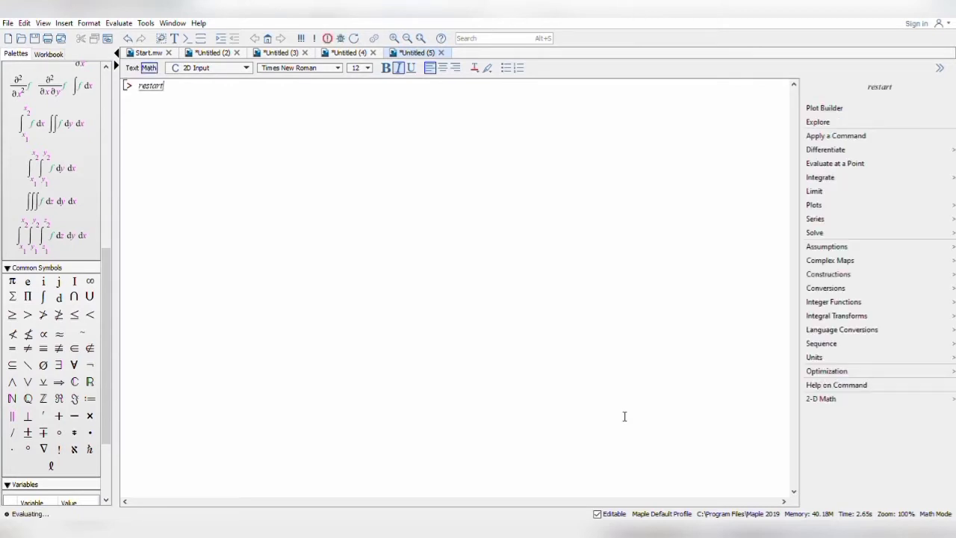
text(w)
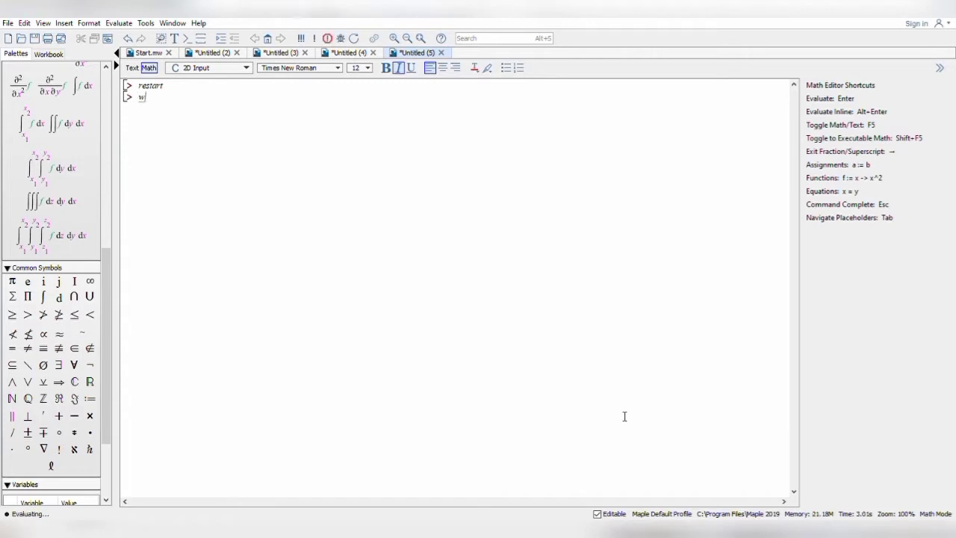
text(ith)
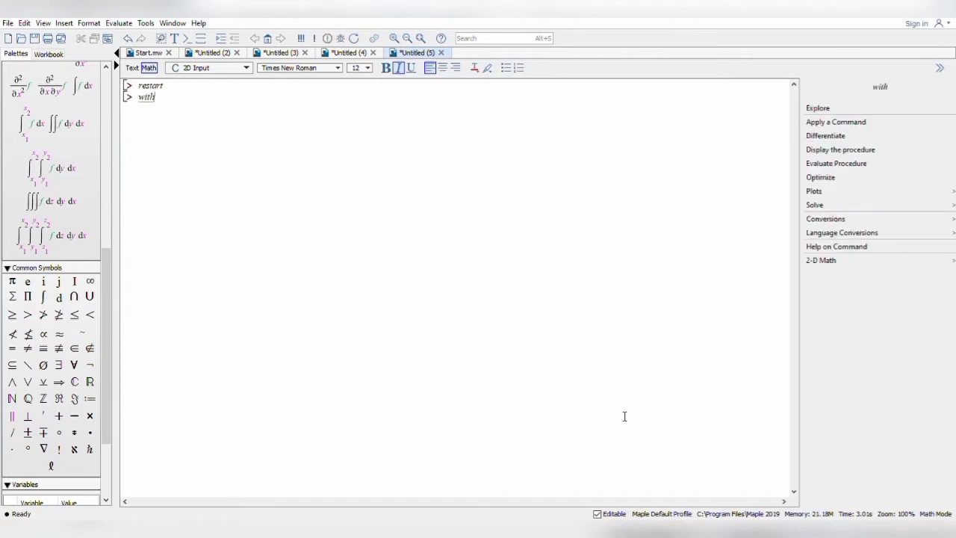
text((plots)
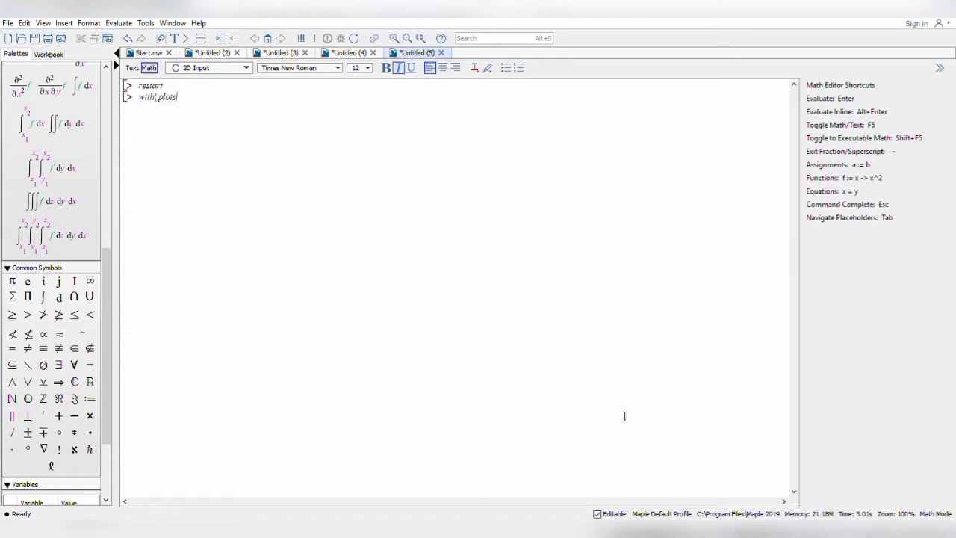
text() :)
key(Return)
- Define the single-variable function f := x → sin(x) from the function template and evaluate it
text(f)
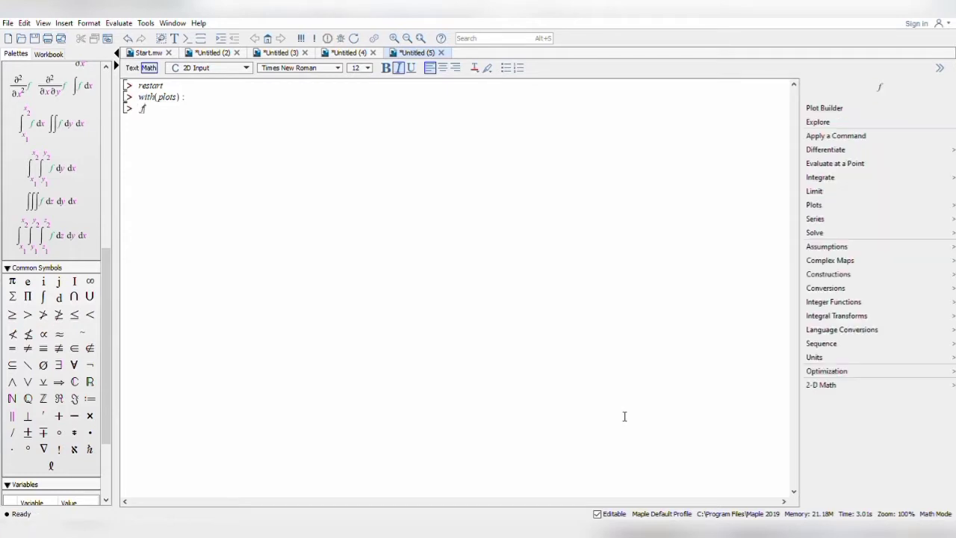
key(BackSpace)
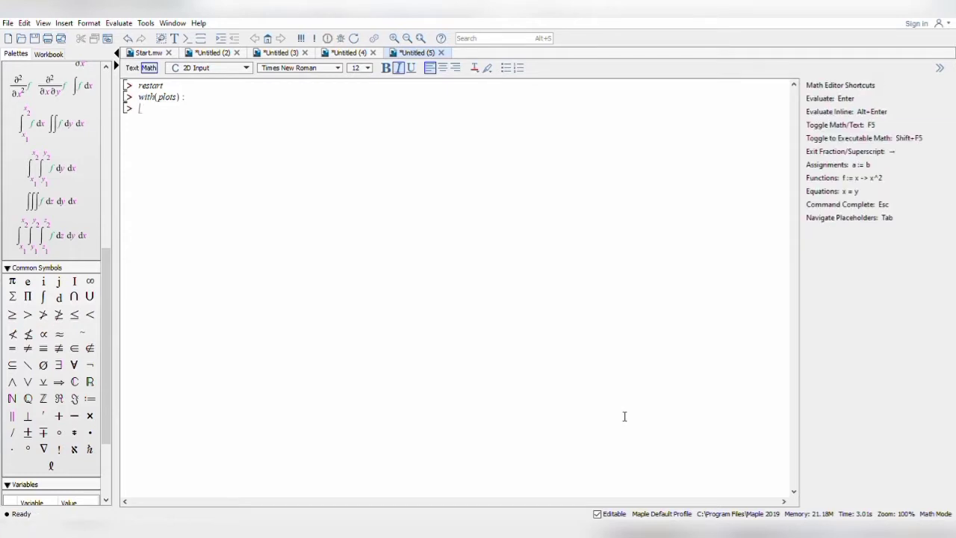
scroll(52, 326, down, 3)
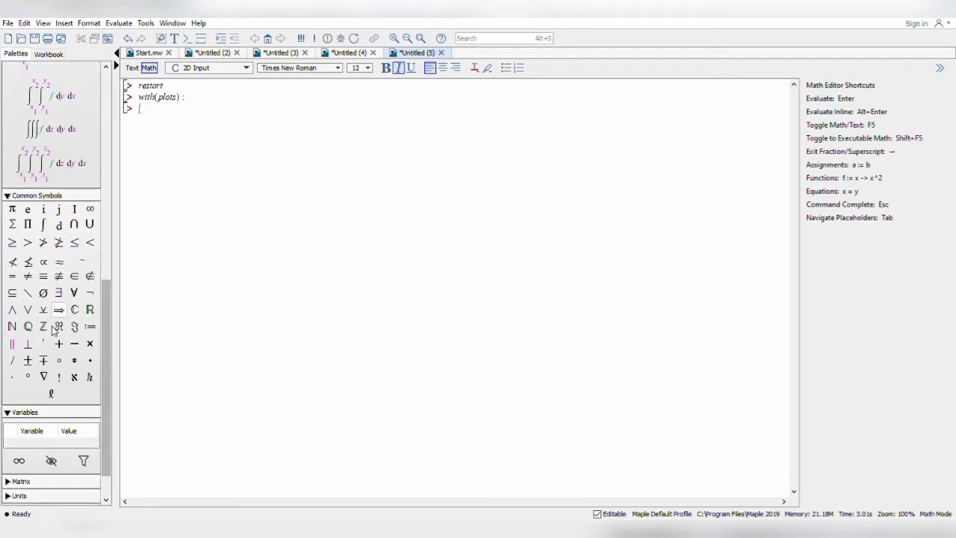
scroll(54, 328, up, 10)
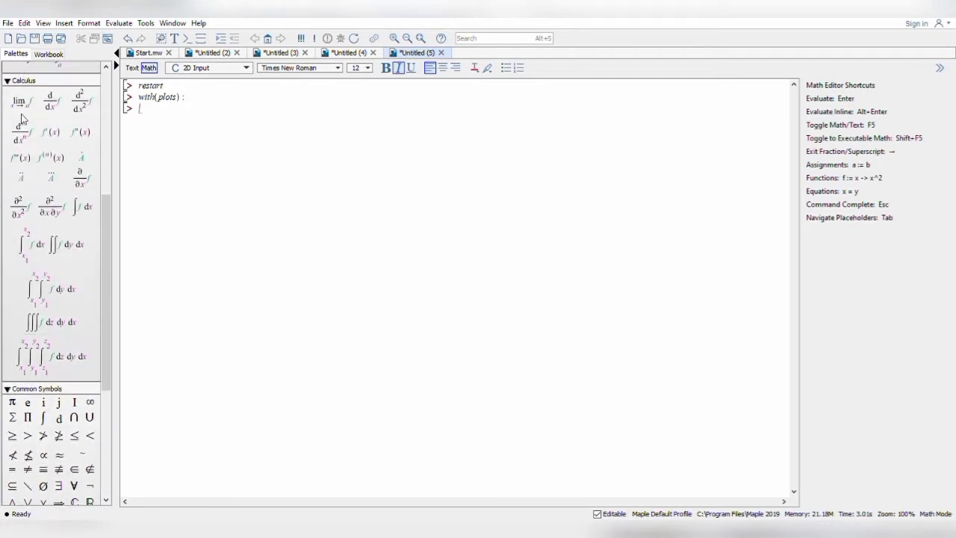
scroll(33, 165, up, 12)
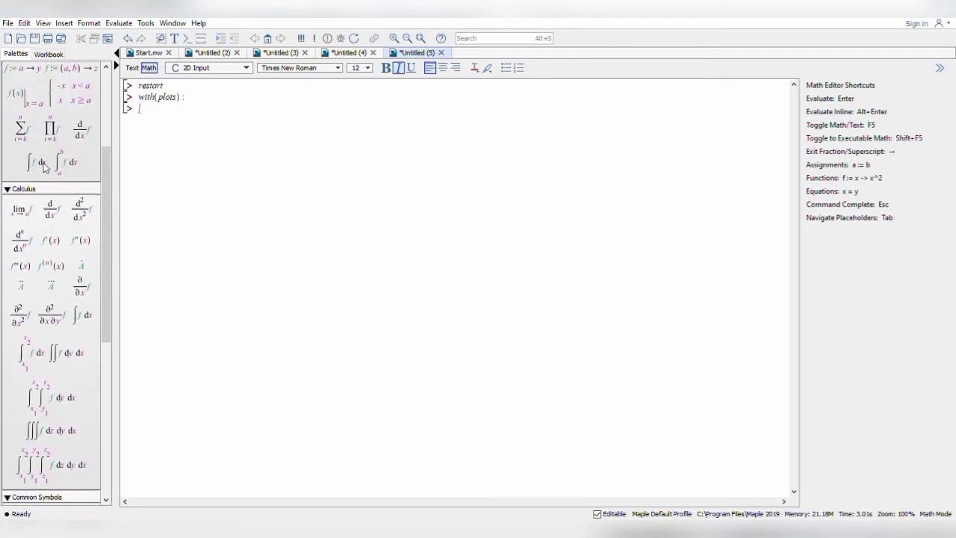
scroll(43, 165, up, 1)
click(26, 177)
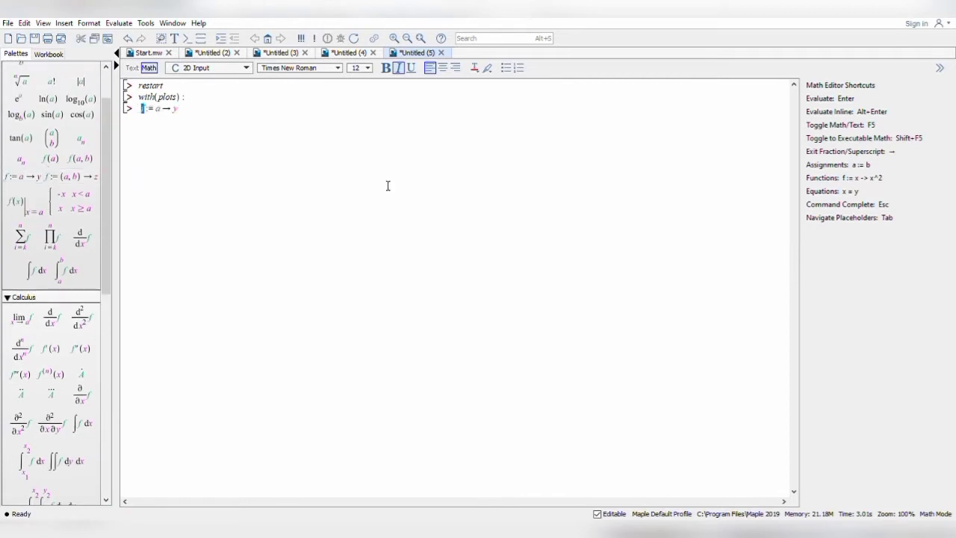
key(Tab)
text(x)
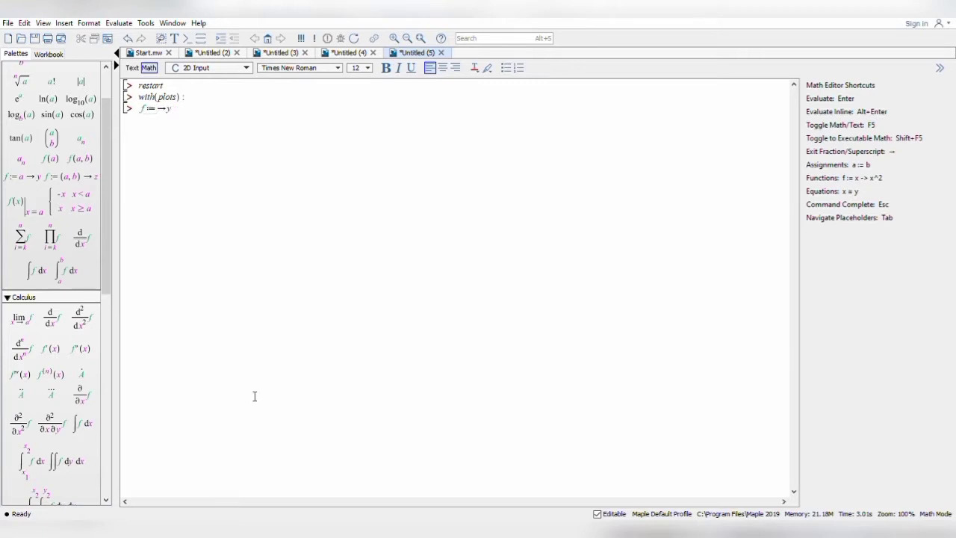
key(Return)
key(Tab)
text(sin(x))
key(Return)
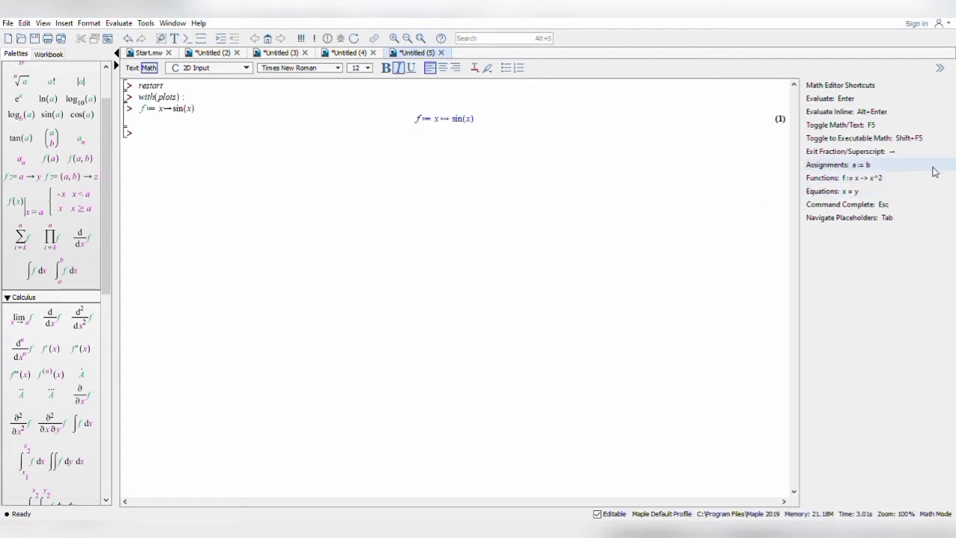
- Plot f(x) over the range x = 0 .. ∞ with the plot command
text(plot)
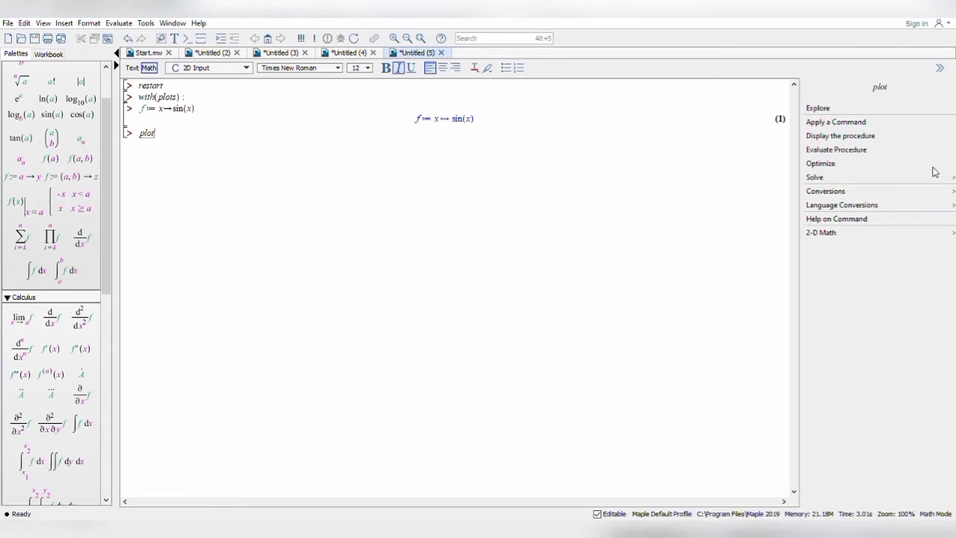
text((f)
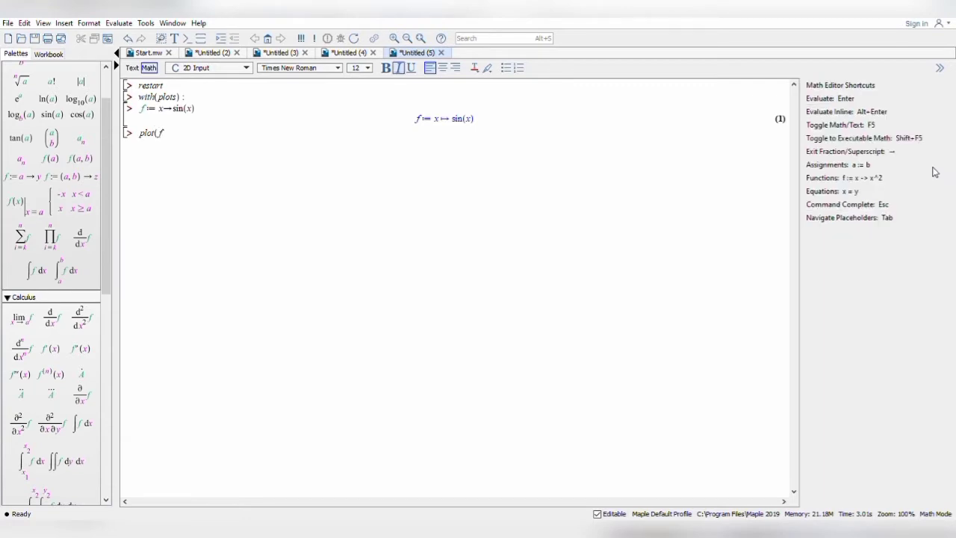
text((x), x = 0 ..)
scroll(96, 394, down, 5)
scroll(95, 412, down, 2)
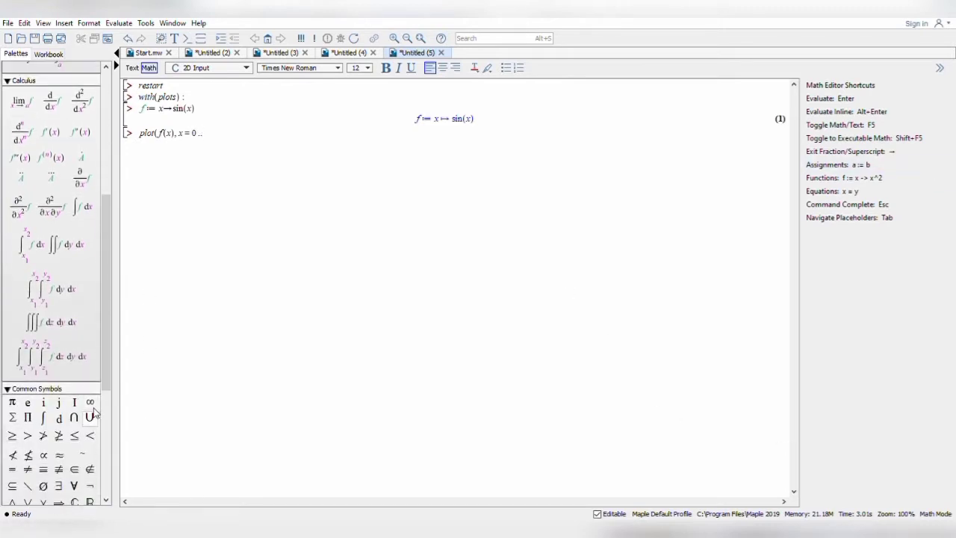
click(89, 401)
text())
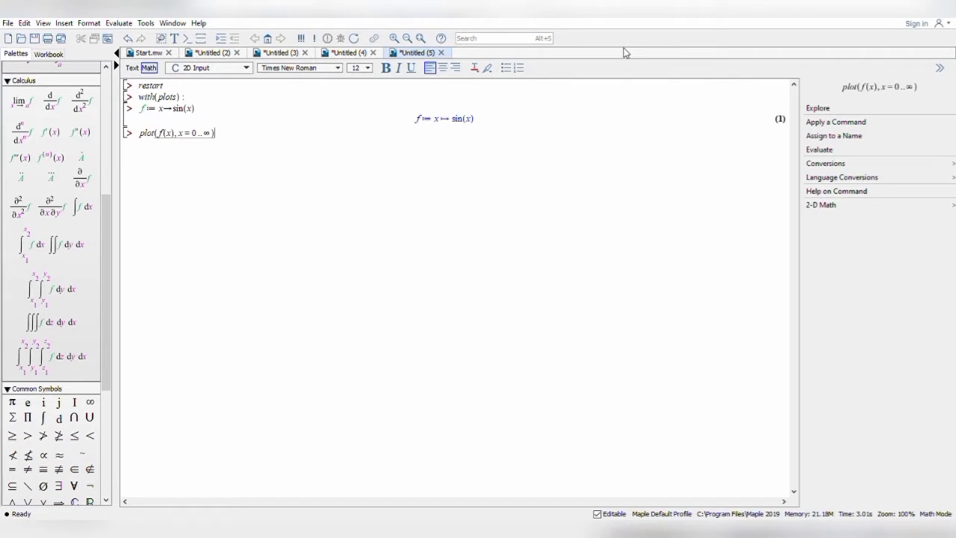
key(Return)
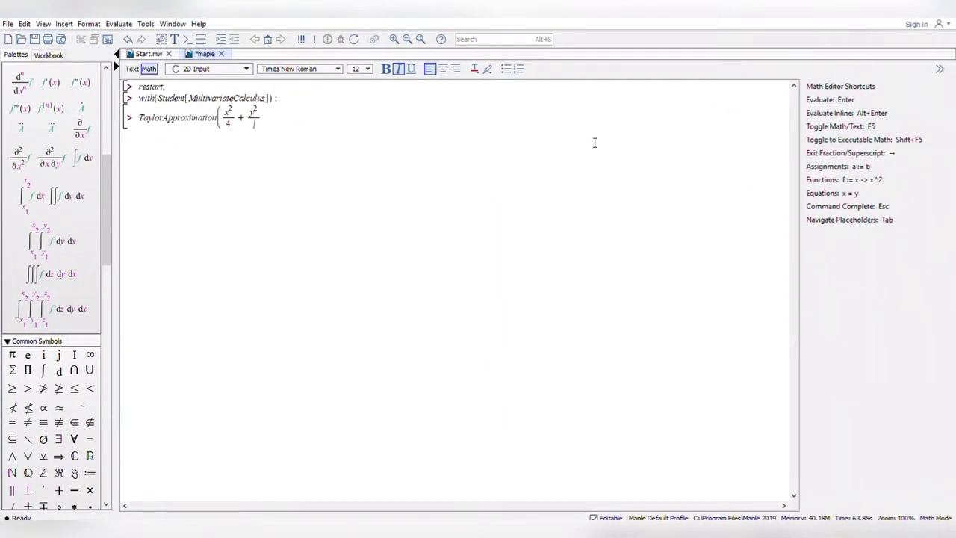
- Complete the TaylorApproximation of x^2/4 + y^2/4 with denominator 4, point [x, y] = [2, 2] and order 2, and evaluate it
text(4)
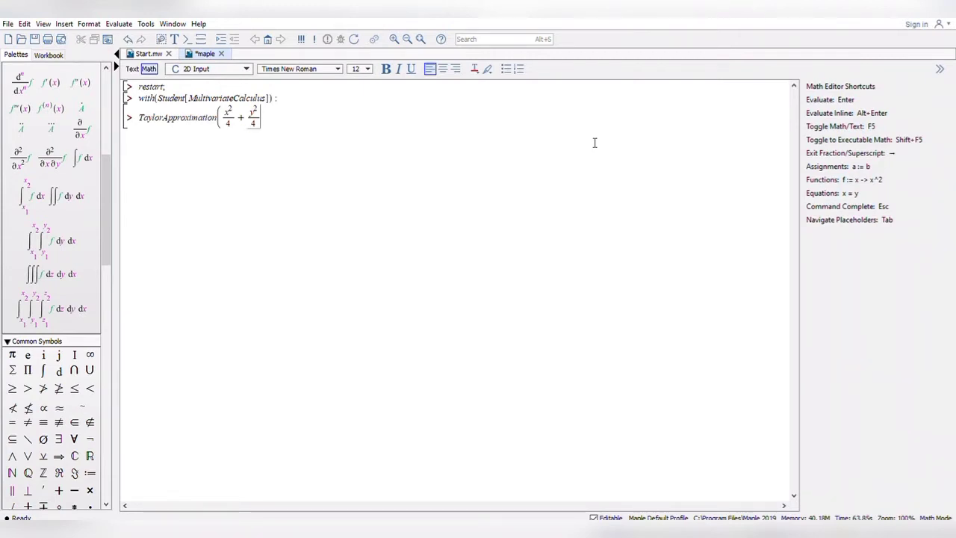
text([x, y] )
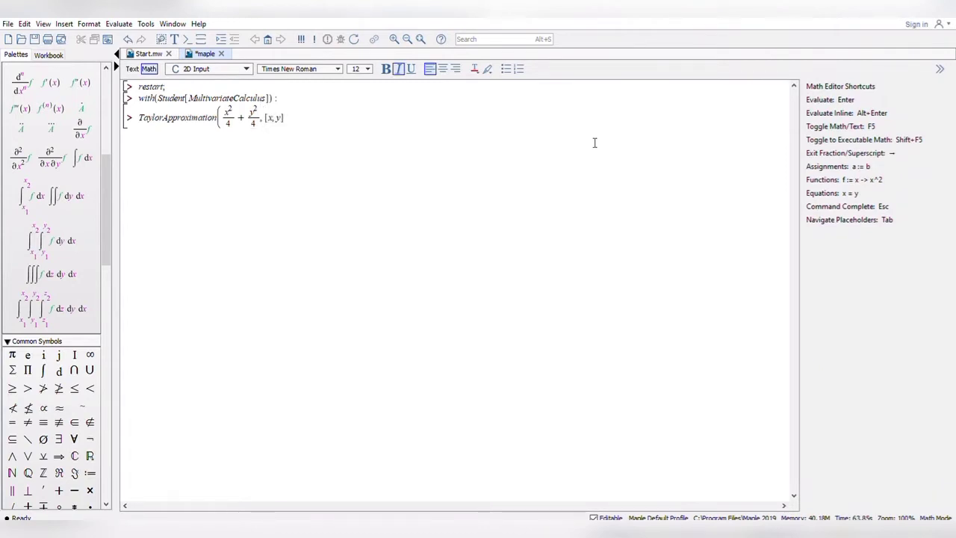
text(= )
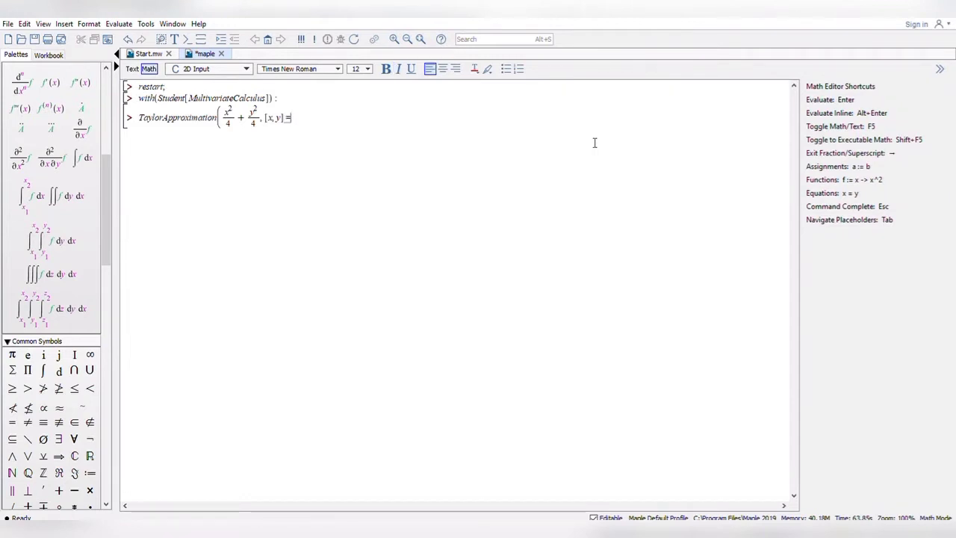
text([)
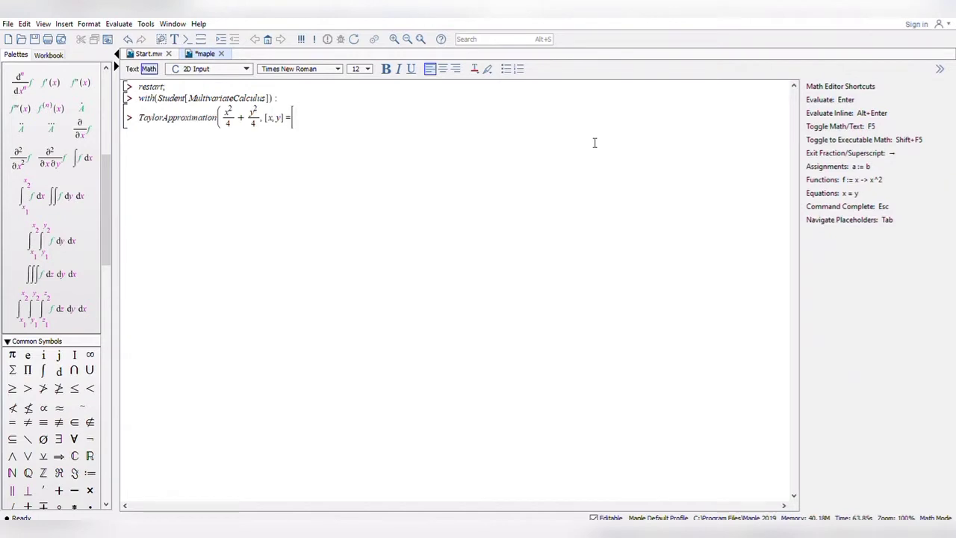
text(2, 2)
key(Right)
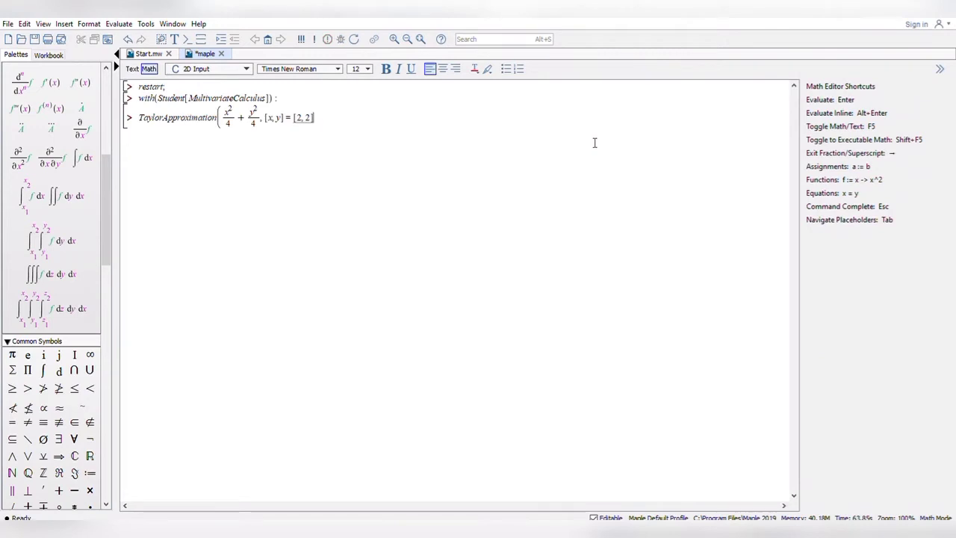
text(, 2))
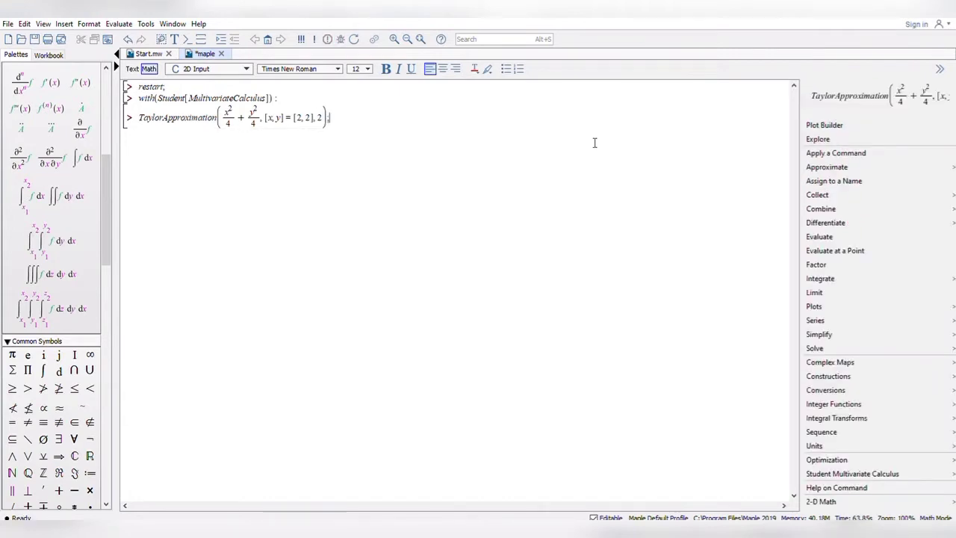
key(Return)
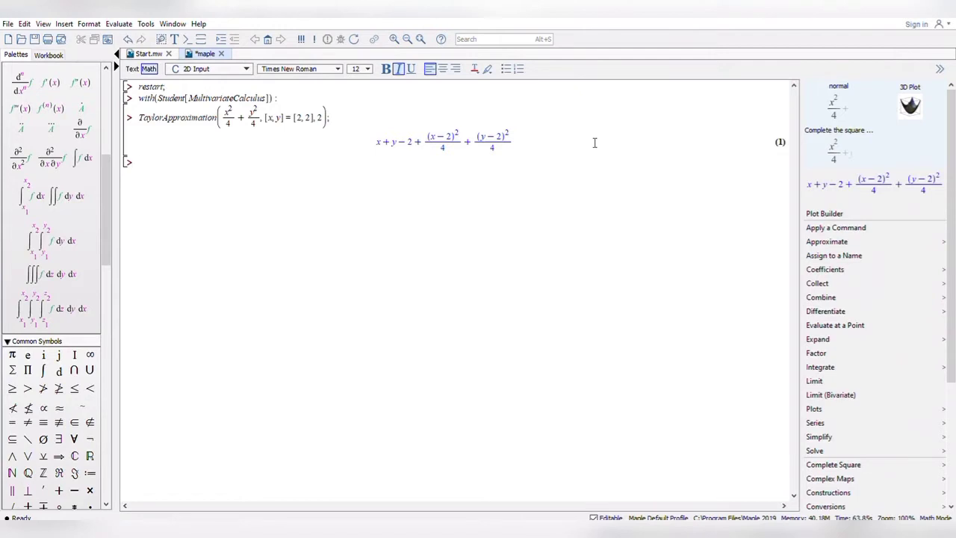
- Start a second TaylorApproximation call below the result, opening an inner parenthesis with the term x^2/4
text(Taylor)
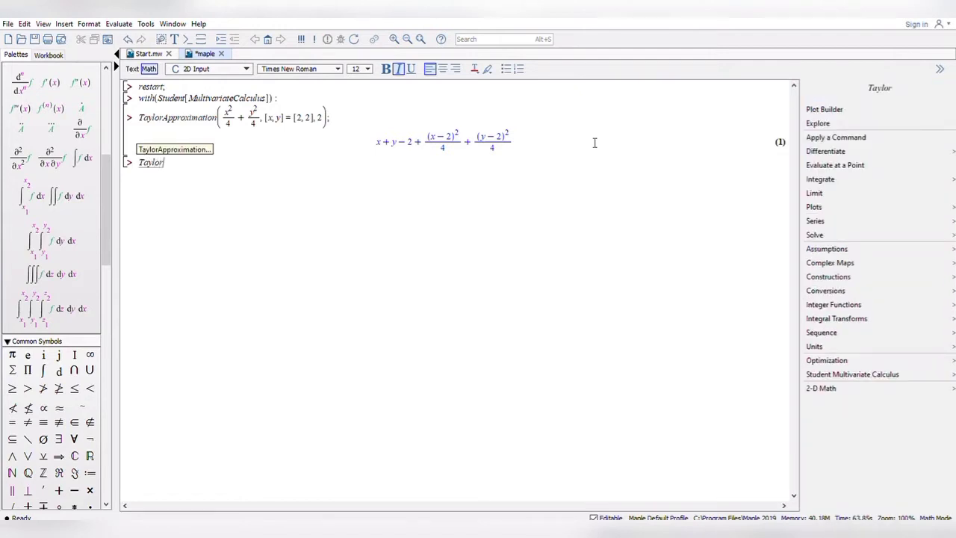
text(Appro)
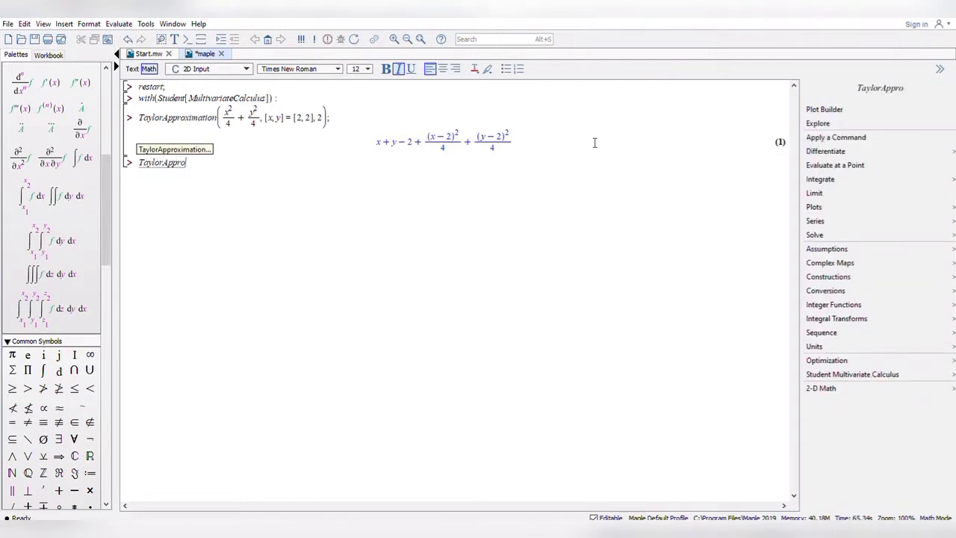
text(ximatio)
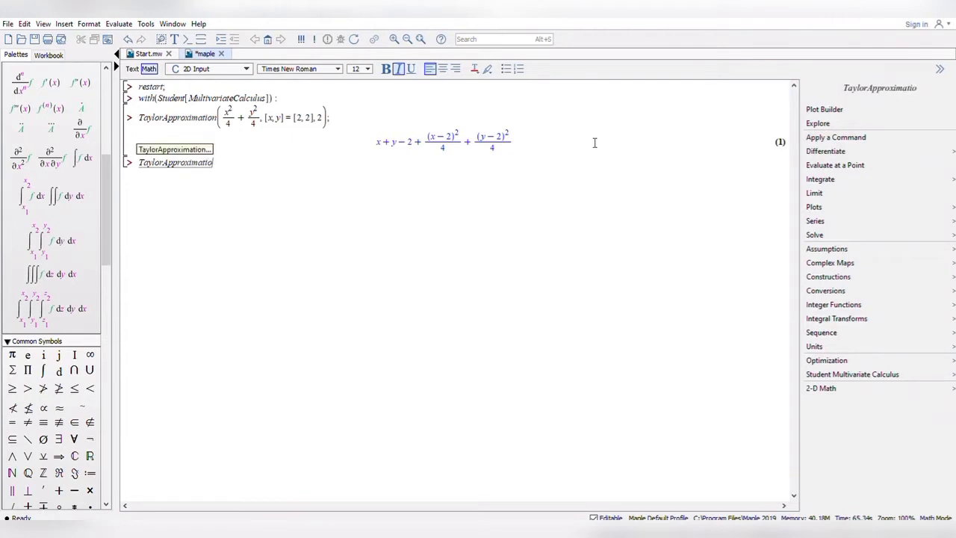
text(n)
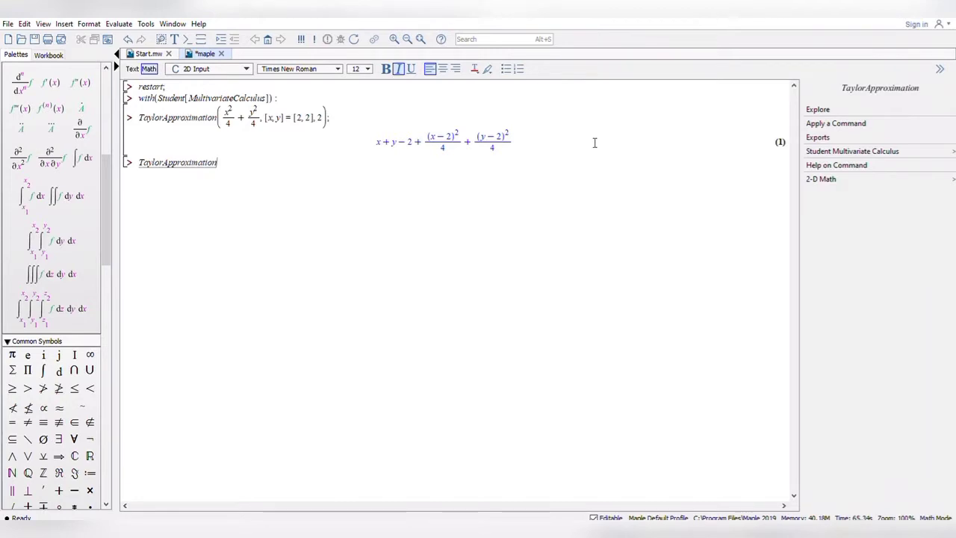
text(()
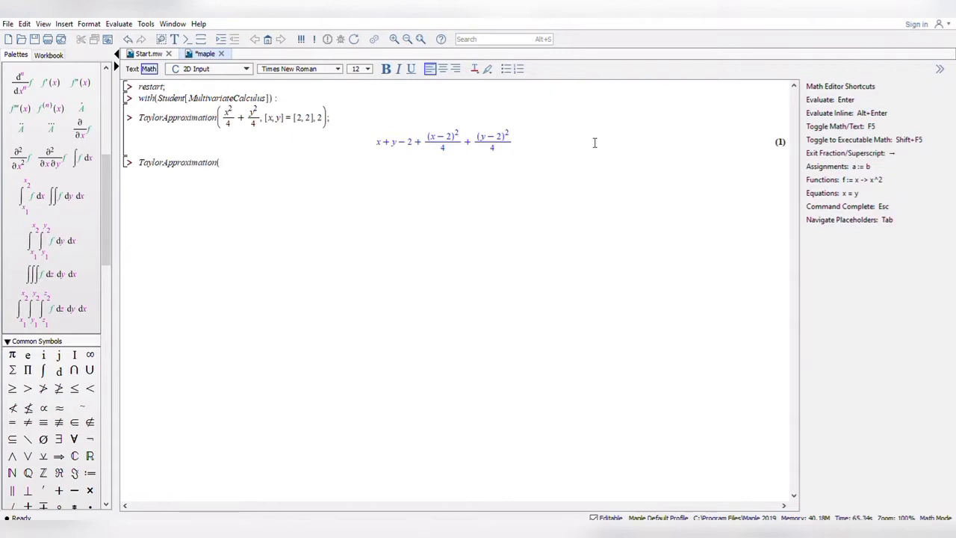
text(x)
key(BackSpace)
text((x^2)
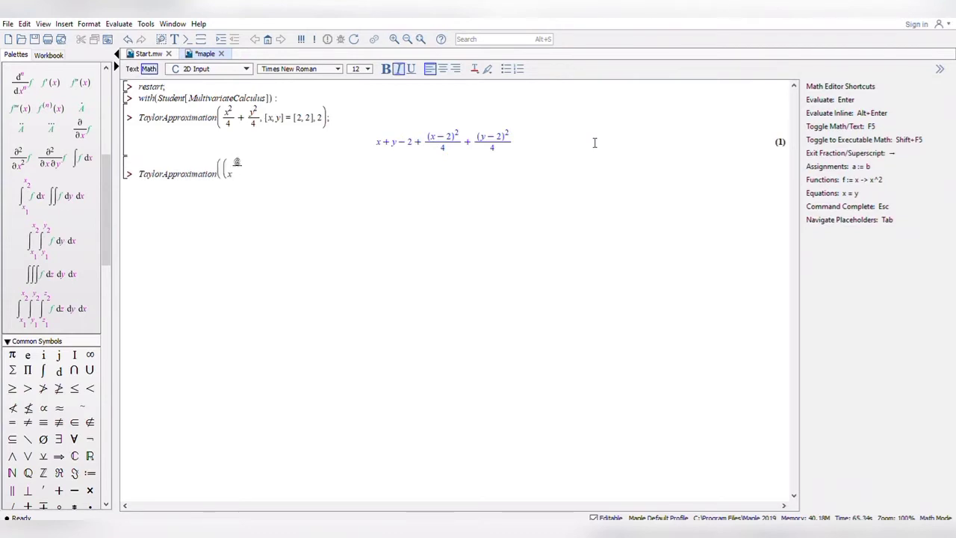
key(BackSpace)
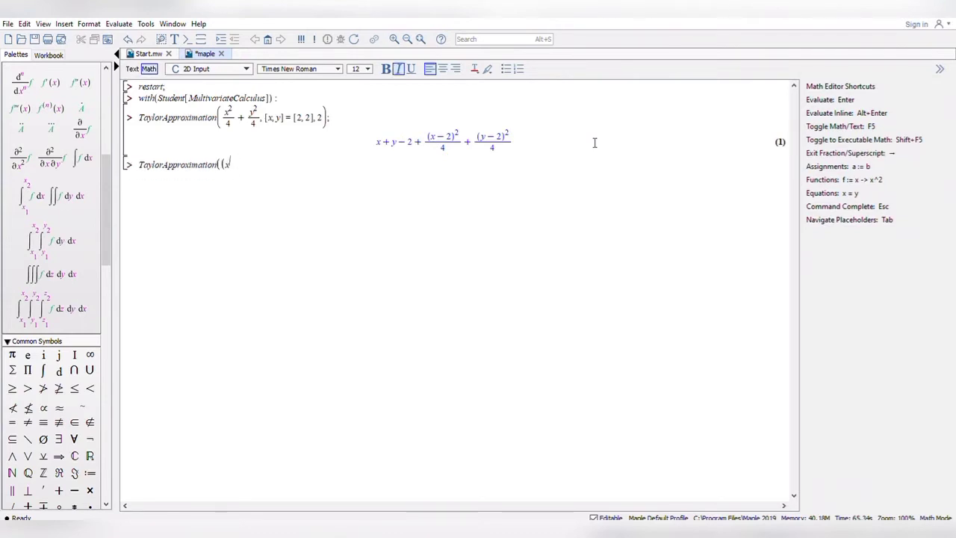
text(2)
key(Right)
text(/4 )
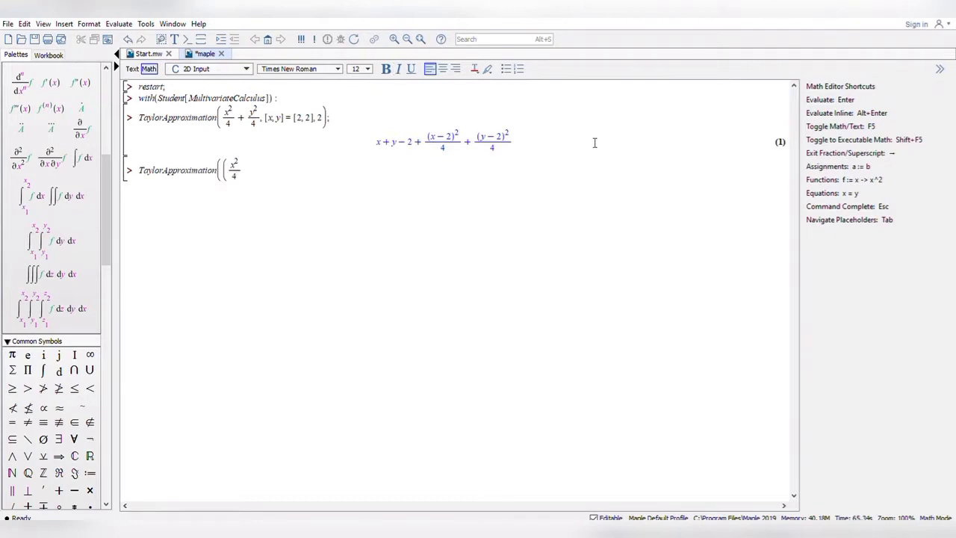
- Add the term y^2/4 to the expression in the second TaylorApproximation call
text(+ y^2)
key(Right)
key(BackSpace)
key(BackSpace)
key(BackSpace)
key(BackSpace)
text(=)
key(BackSpace)
text(+ y^)
key(Right)
text(/4)
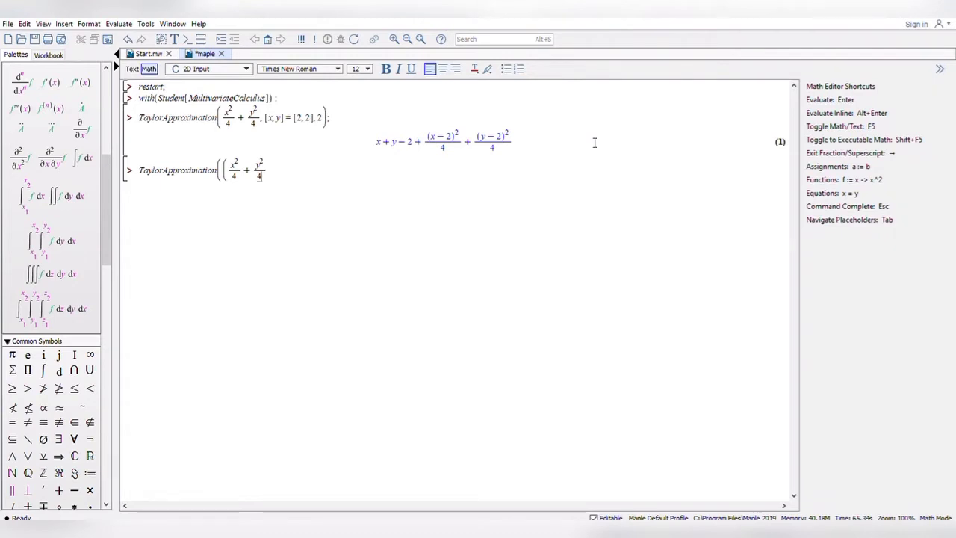
- Give the second TaylorApproximation call the point [x, y] = [2, 2] and order 2, and remove its extra opening parenthesis
text(, [x)
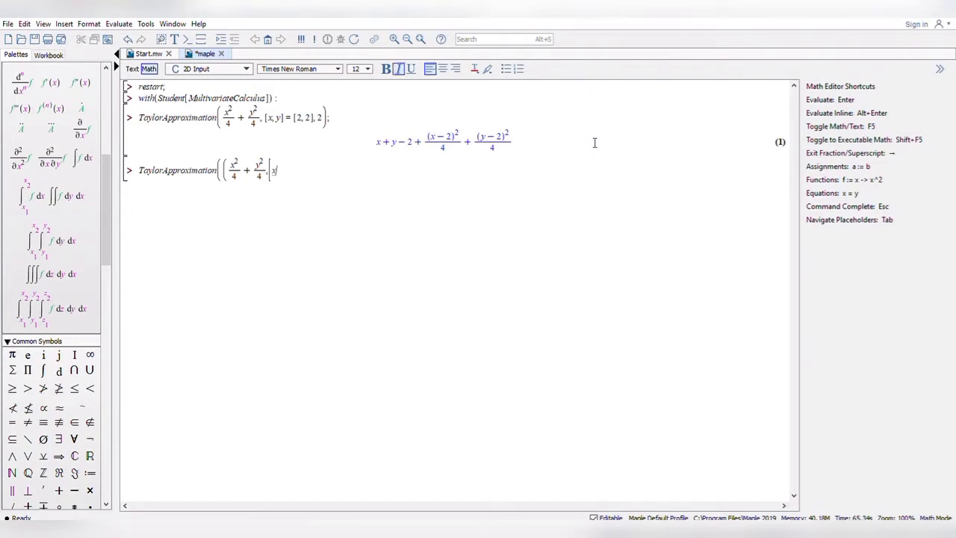
text(, y] = [2, 2], 2))
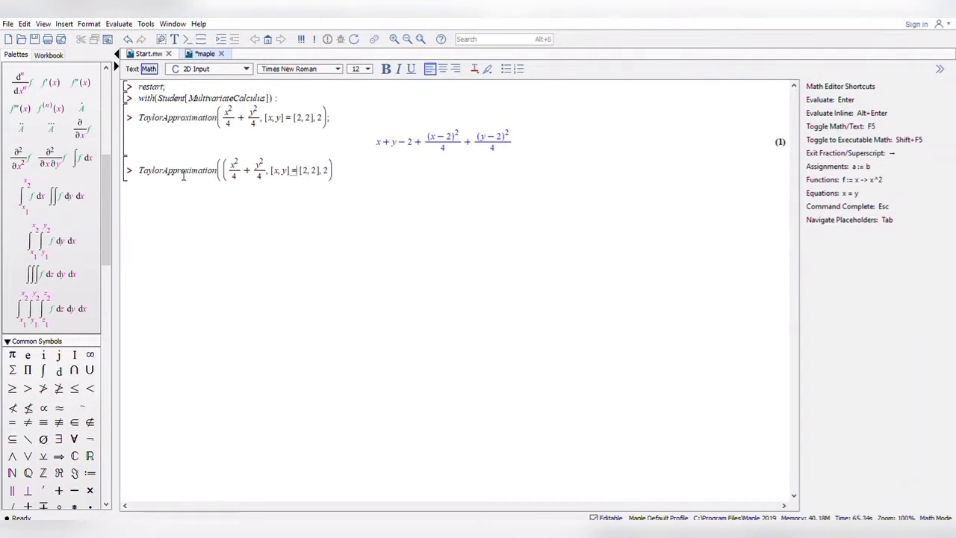
click(219, 171)
click(228, 175)
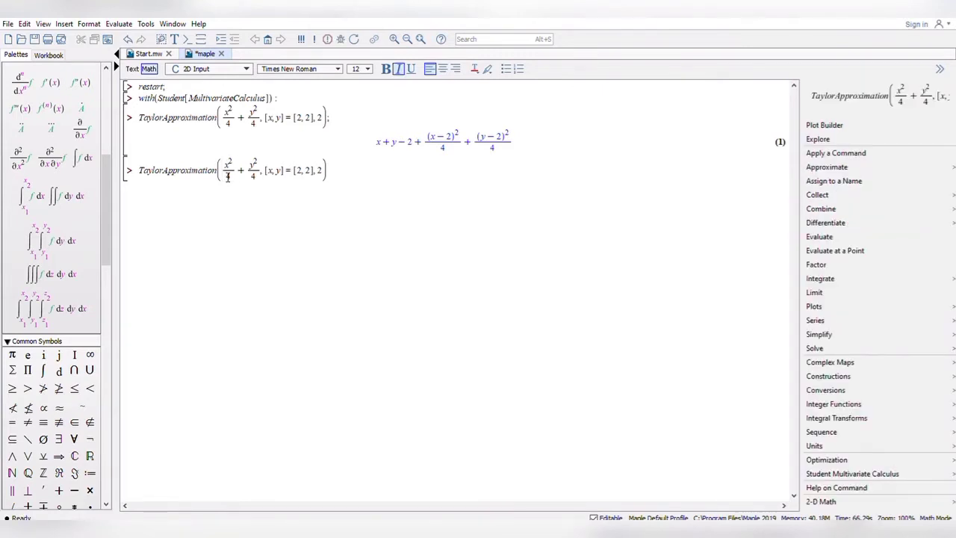
- Add the options output = plot and axes = BOXED0 after the order in the second TaylorApproximation call and evaluate it
click(337, 172)
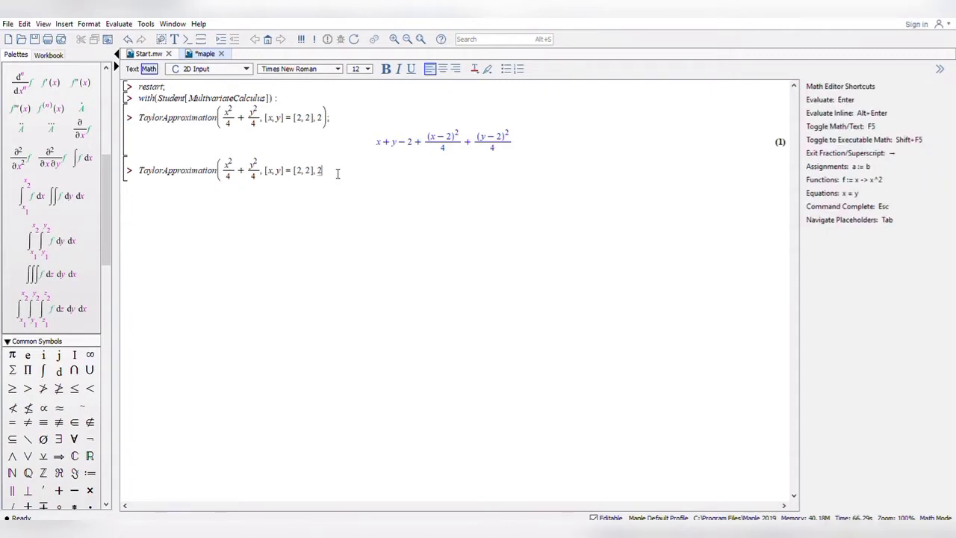
text(, output = plot, )
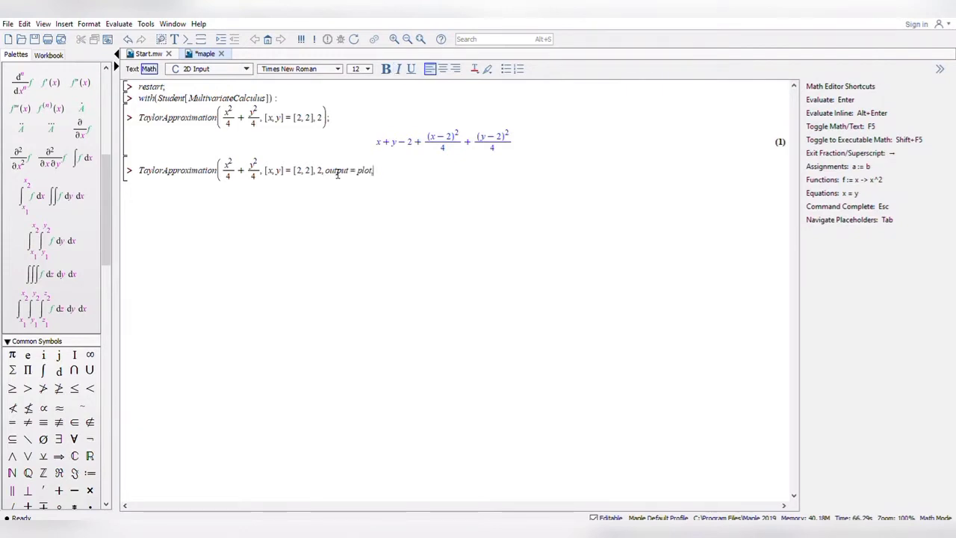
text(a)
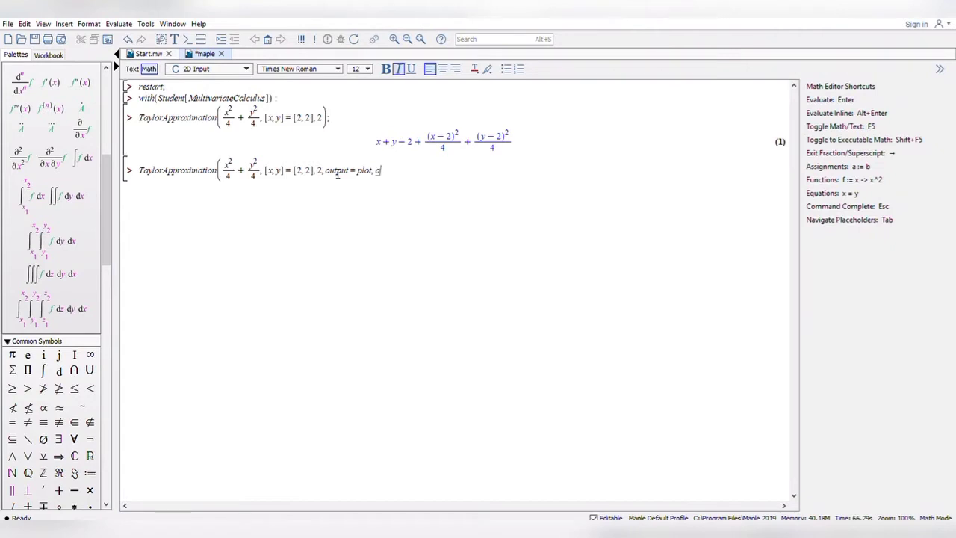
text(xes = BOXED0;)
key(Return)
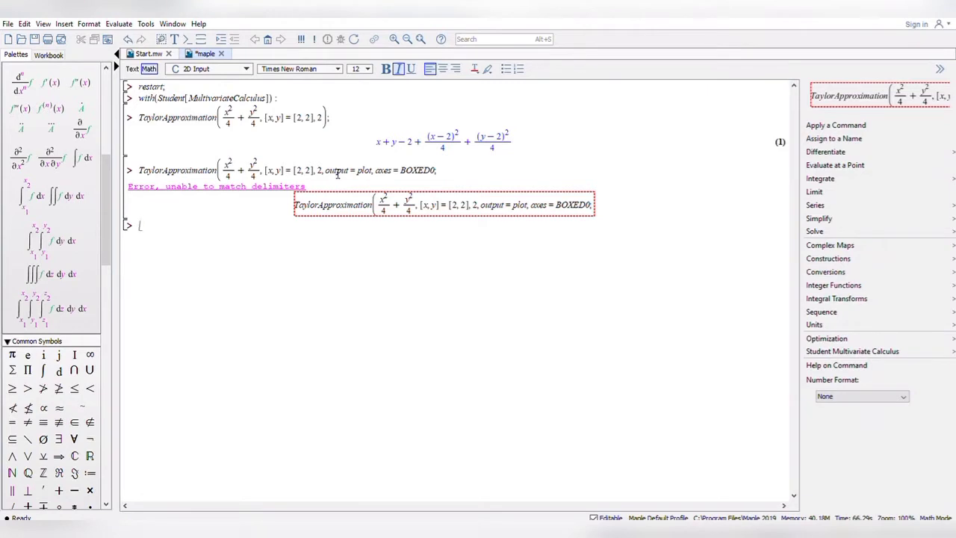
- Correct the call's axes option to BOXED, close it with a parenthesis and semicolon, and evaluate it again
click(452, 175)
key(BackSpace)
key(BackSpace)
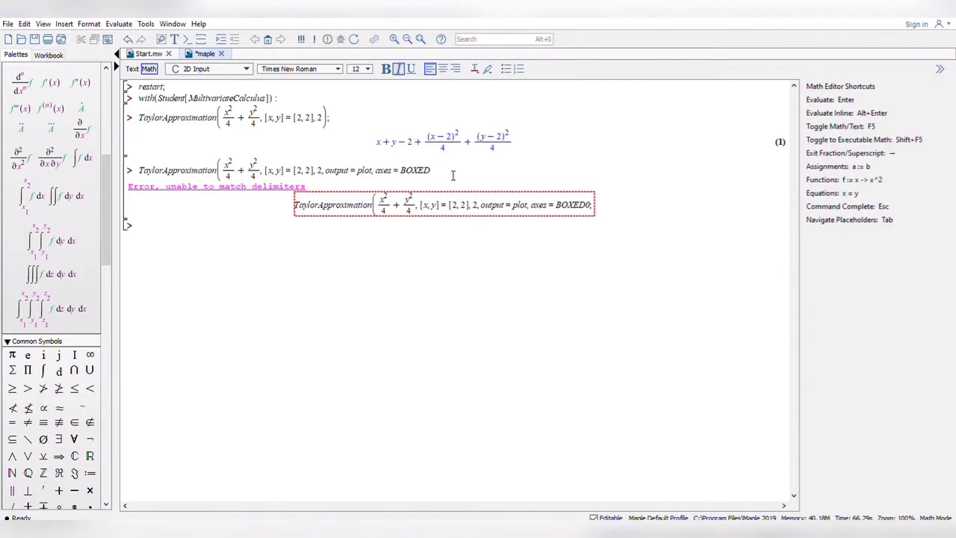
text();)
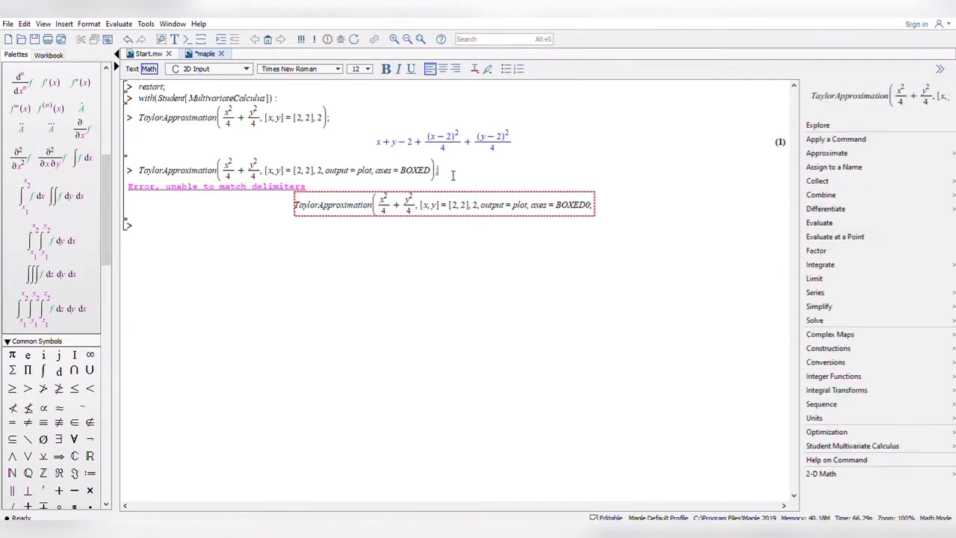
key(Return)
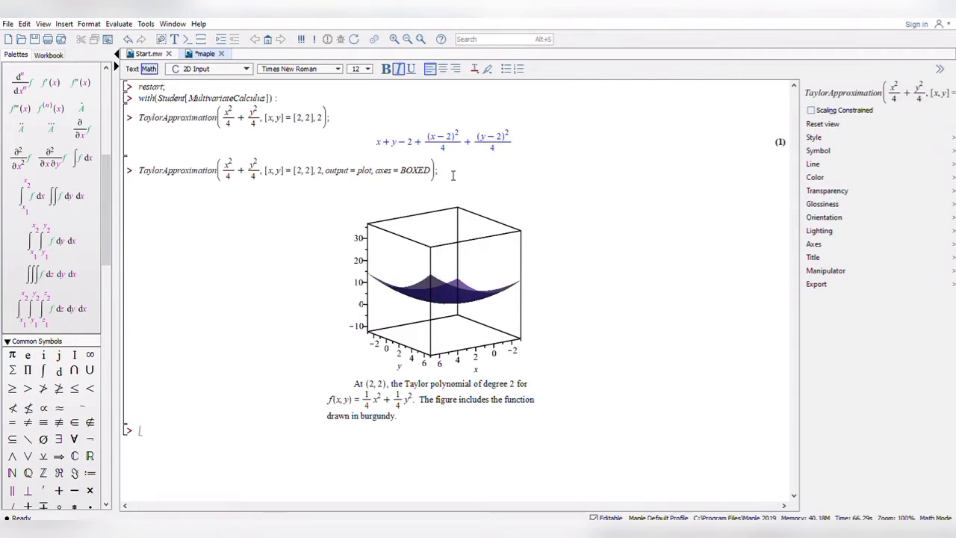
- Start a third TaylorApproximation call with an opening parenthesis at the prompt below the plot
text(Tay)
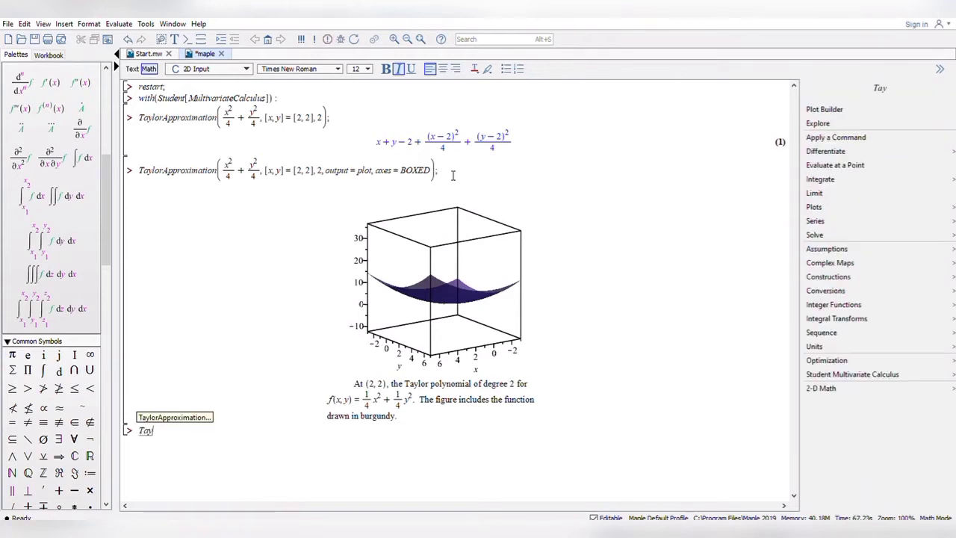
text(lorAPPROX)
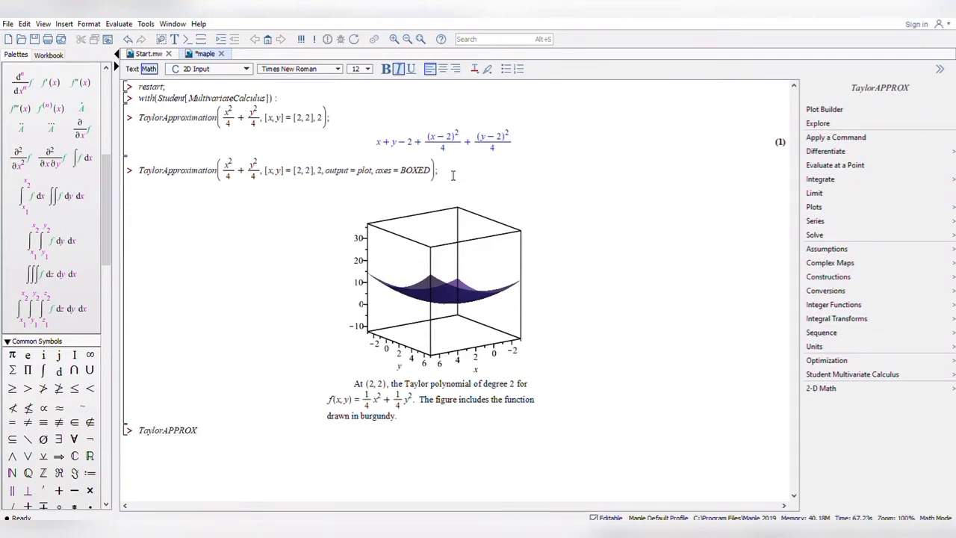
key(BackSpace)
key(Return)
key(BackSpace)
key(BackSpace)
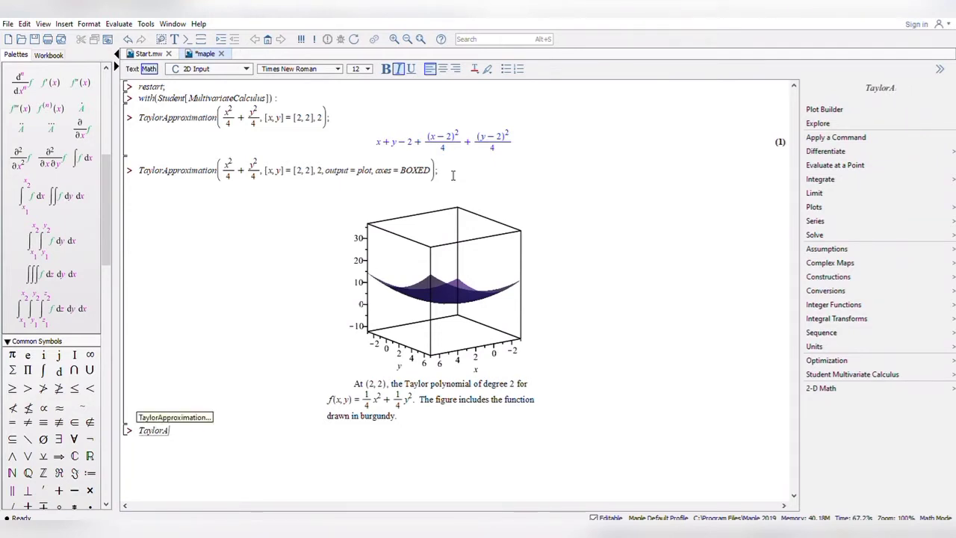
text(ROXU)
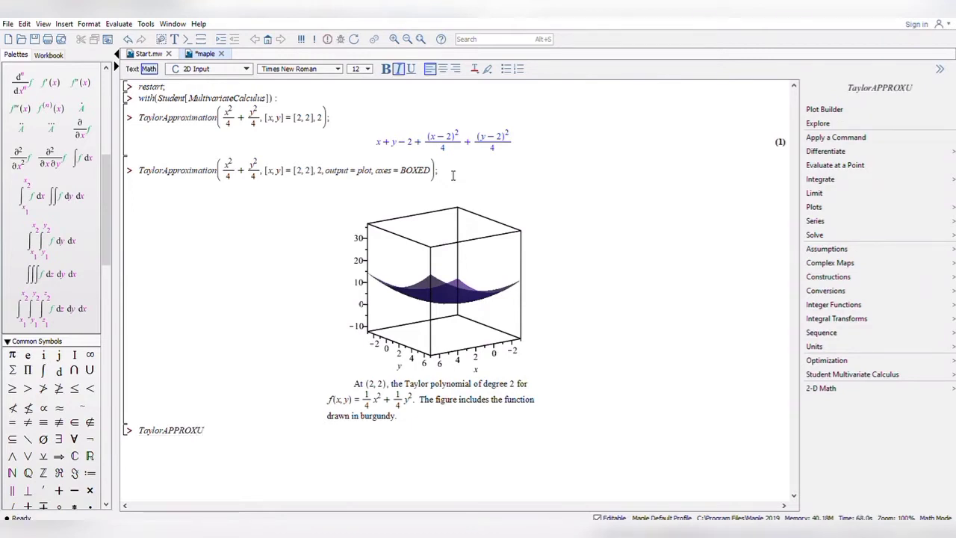
key(BackSpace)
text(IMATI)
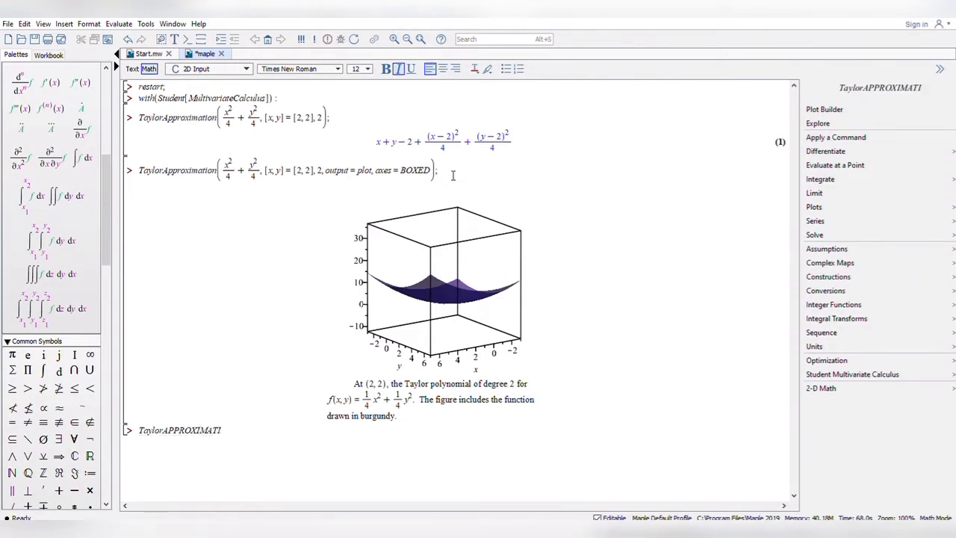
key(BackSpace)
key(BackSpace)
key(BackSpace)
key(BackSpace)
key(BackSpace)
key(BackSpace)
key(BackSpace)
key(BackSpace)
key(BackSpace)
key(BackSpace)
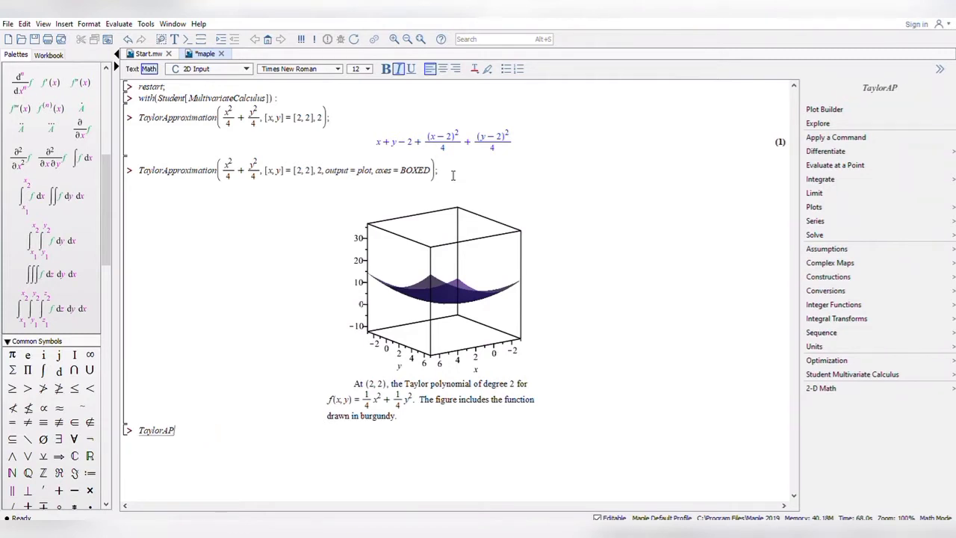
text(p)
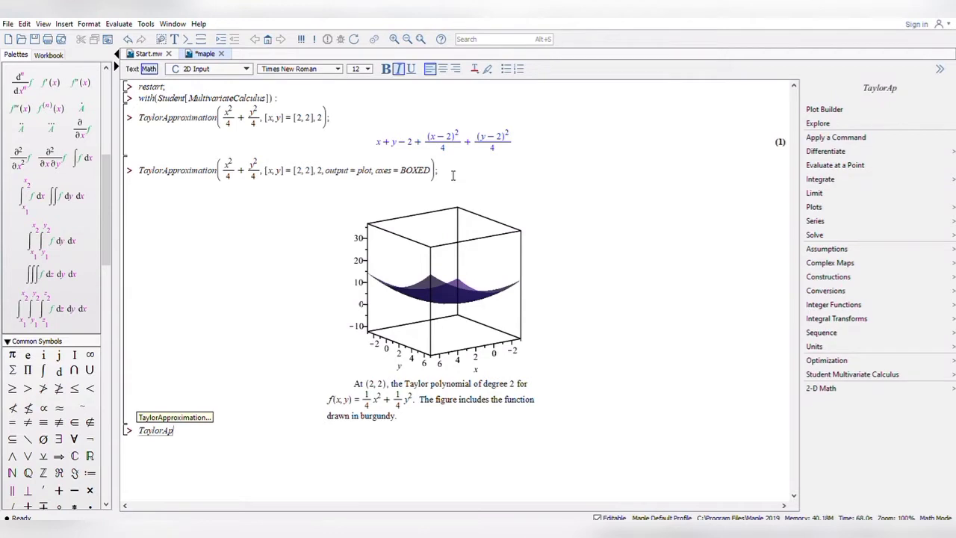
text(pro)
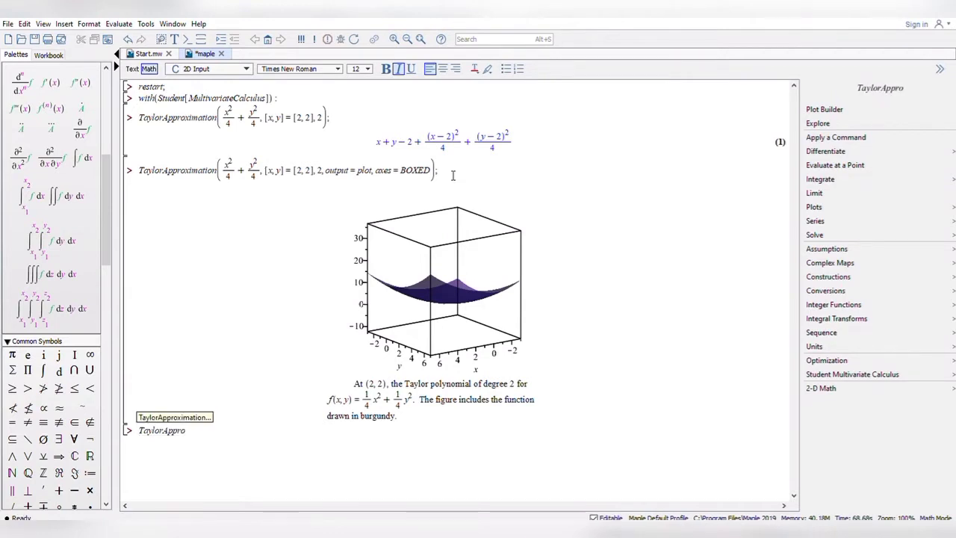
text(ximation)
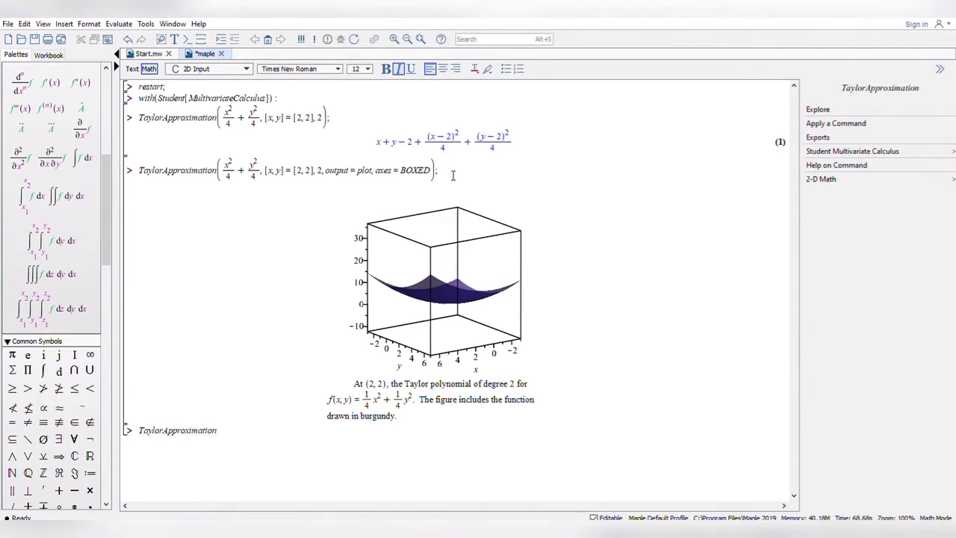
text(()
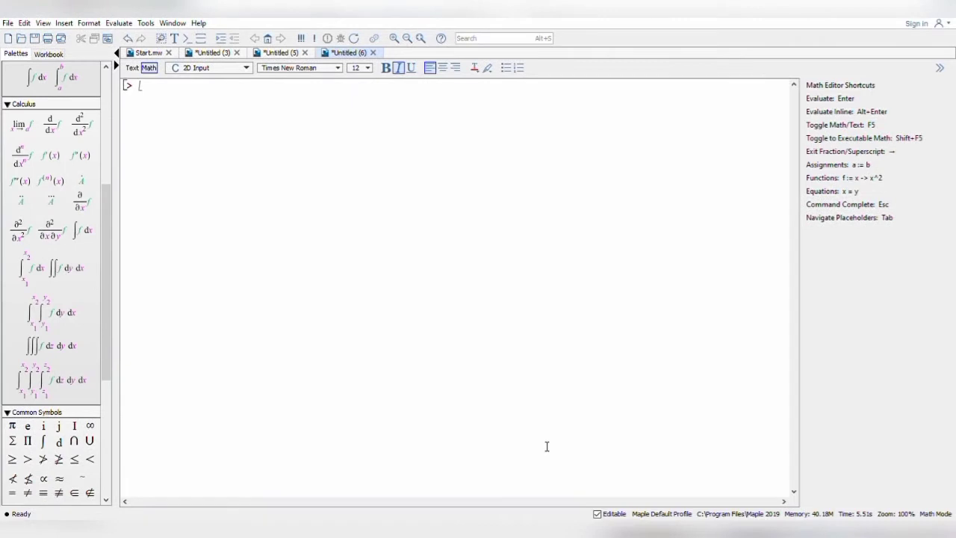
- Evaluate restart on the first line of the empty Untitled (6) worksheet
text(restart)
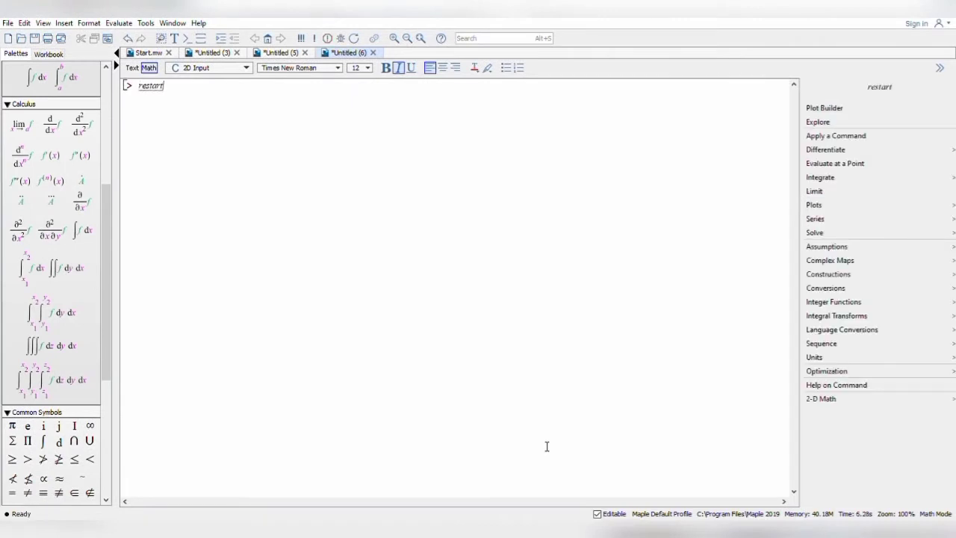
key(Return)
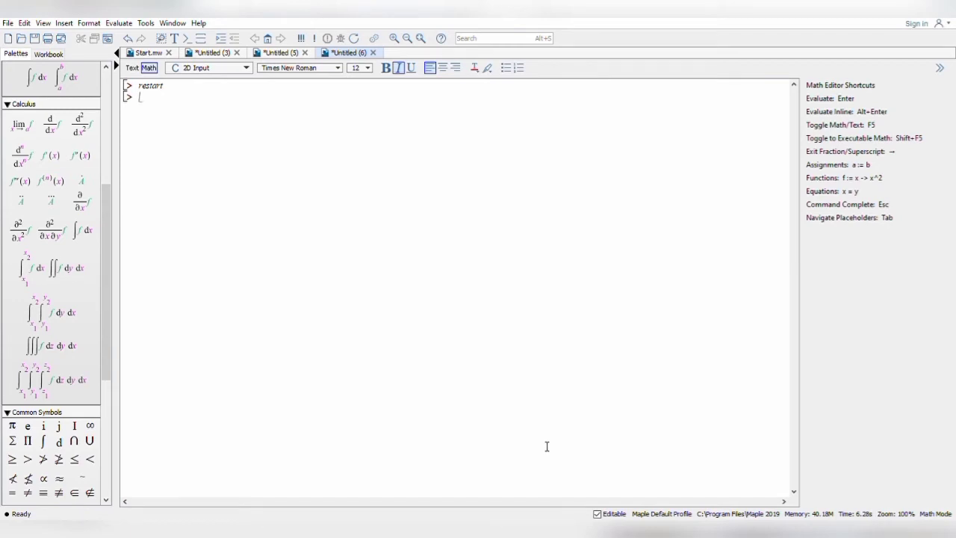
text(f )
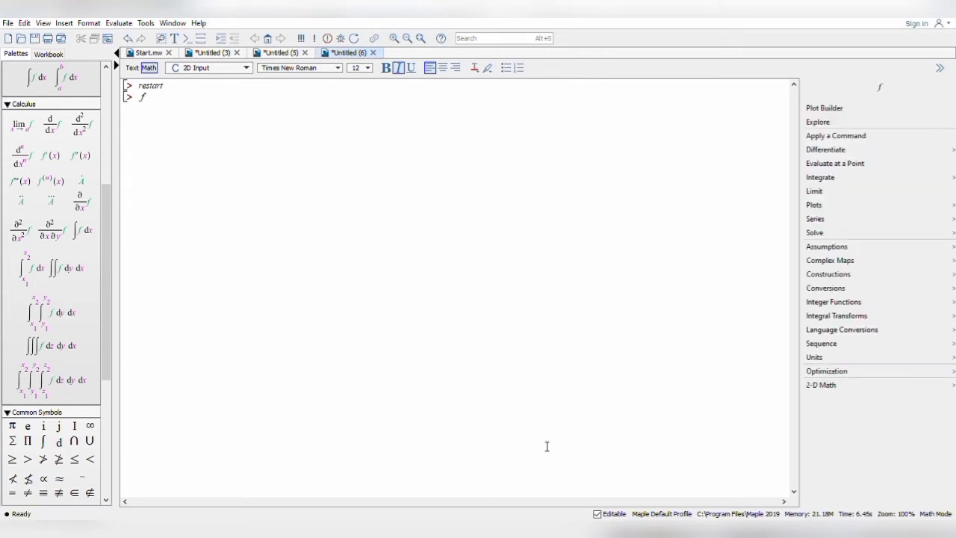
text(:= (x)
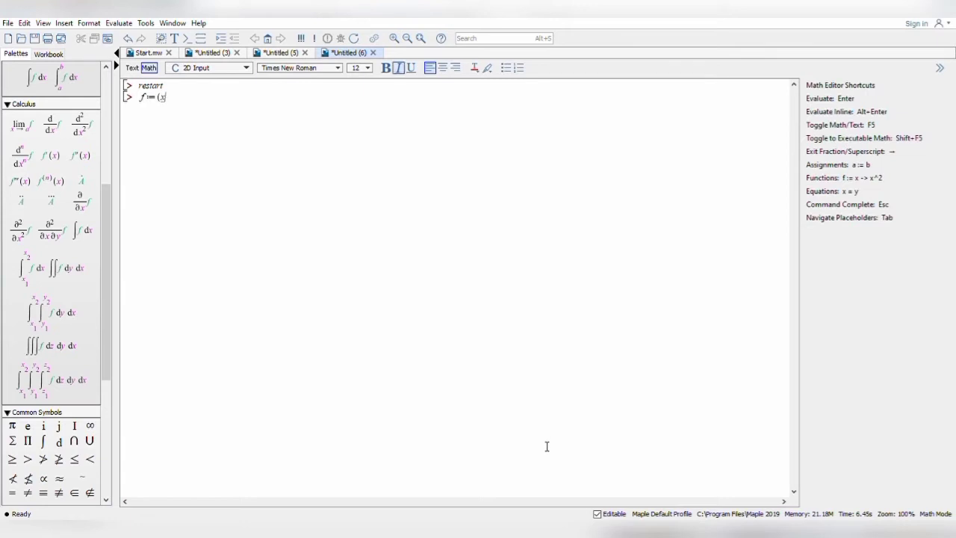
text(, y, z))
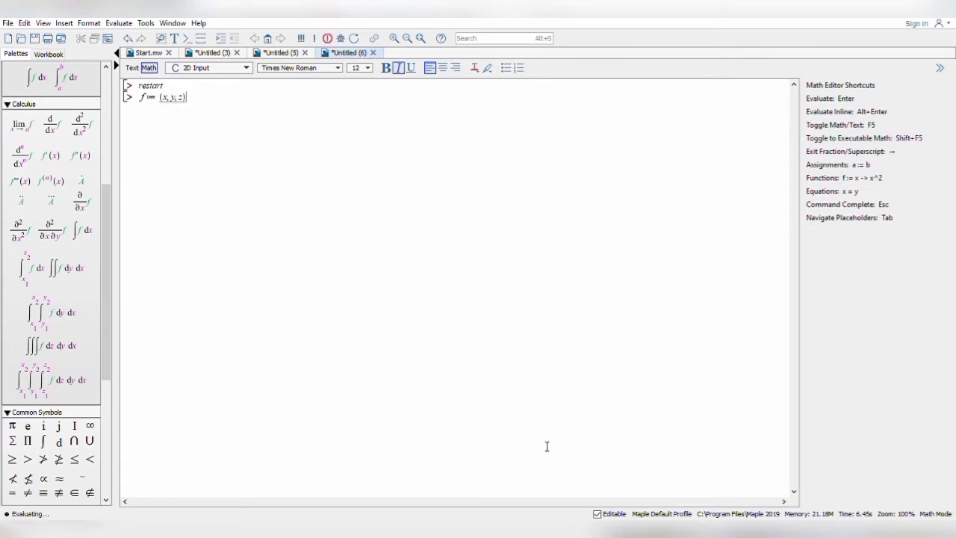
key(BackSpace)
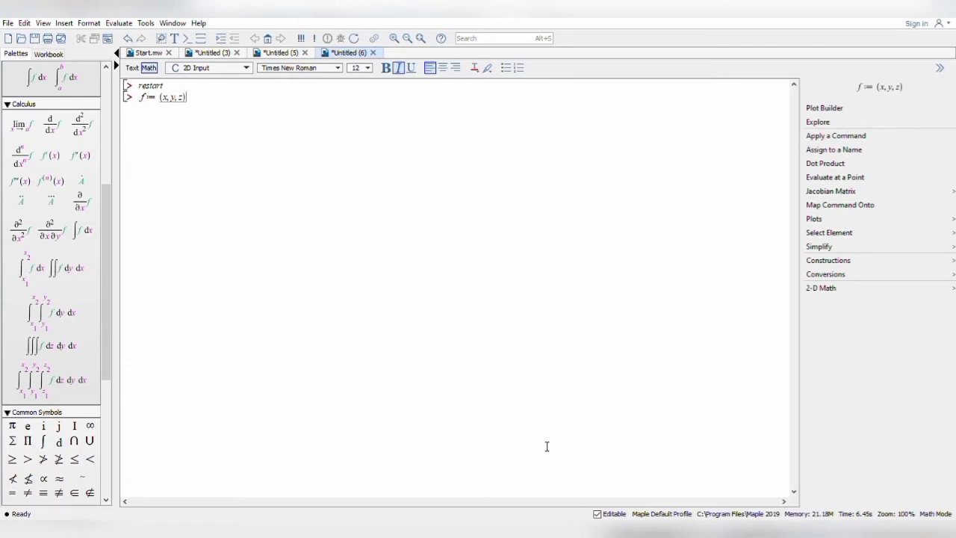
key(BackSpace)
key(BackSpace)
key(BackSpace)
key(BackSpace)
key(BackSpace)
key(BackSpace)
key(BackSpace)
key(BackSpace)
key(BackSpace)
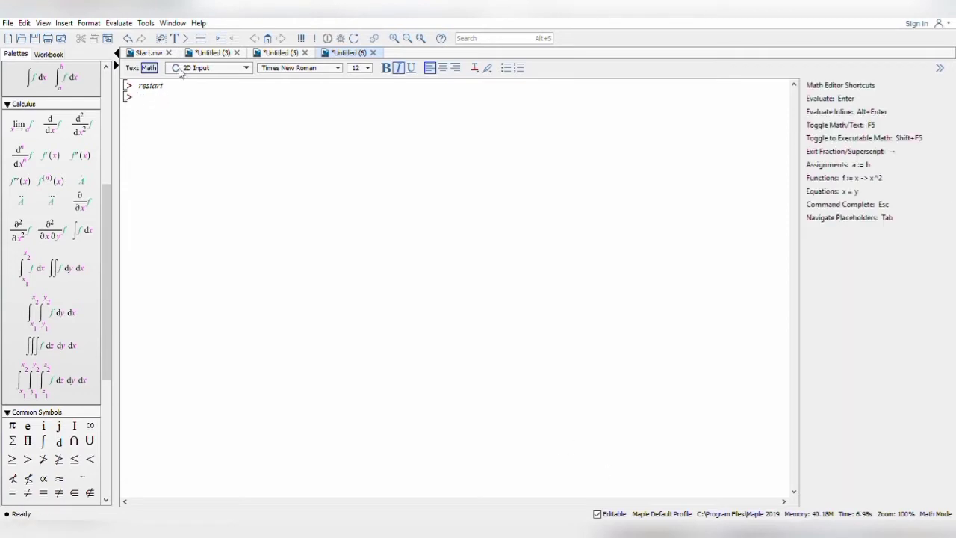
- Insert the two-variable function template f := (a, b) → z at the prompt below restart
scroll(80, 299, up, 5)
scroll(76, 262, up, 1)
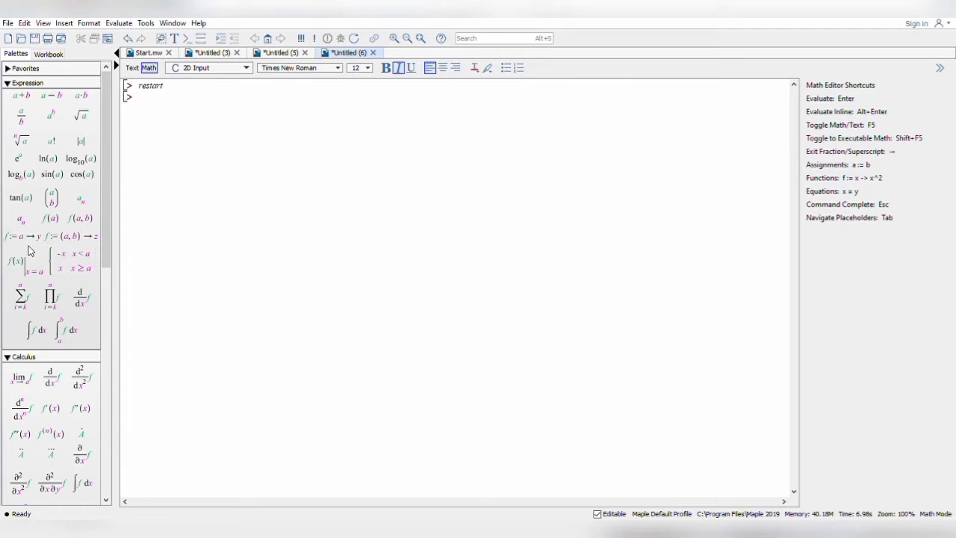
click(71, 236)
click(196, 101)
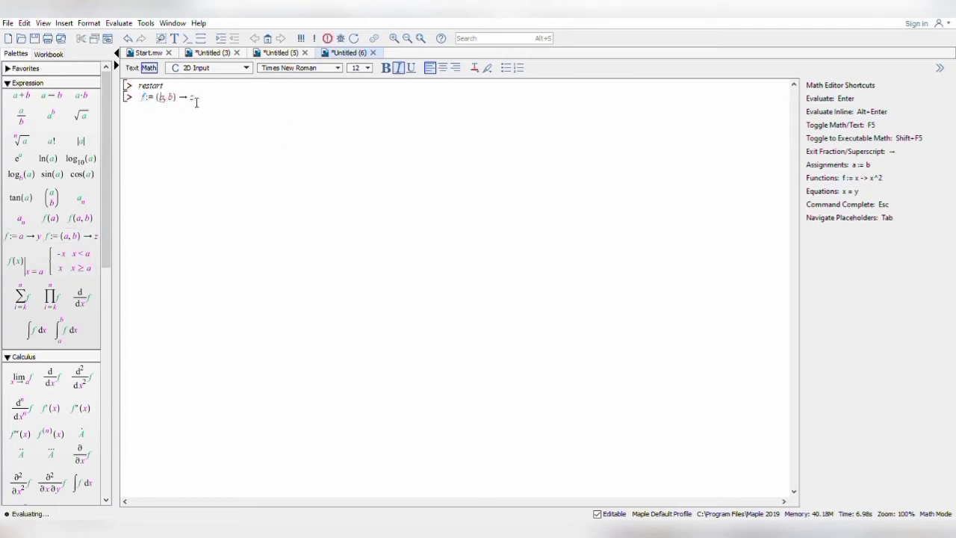
- Replace the template's arguments a and b with the three variables x, y, z
key(Left)
key(Left)
key(Left)
key(Left)
key(Left)
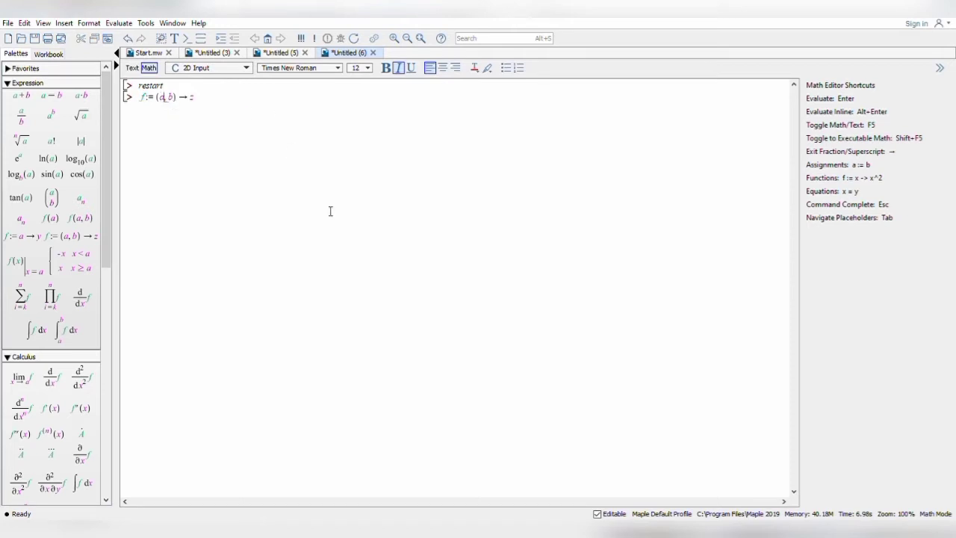
key(BackSpace)
text(x)
key(Right)
key(Right)
key(BackSpace)
text(y, z)
- Replace the function's placeholder result with the term 4·x^2
key(Right)
key(Right)
key(Right)
key(BackSpace)
text(4·x^2)
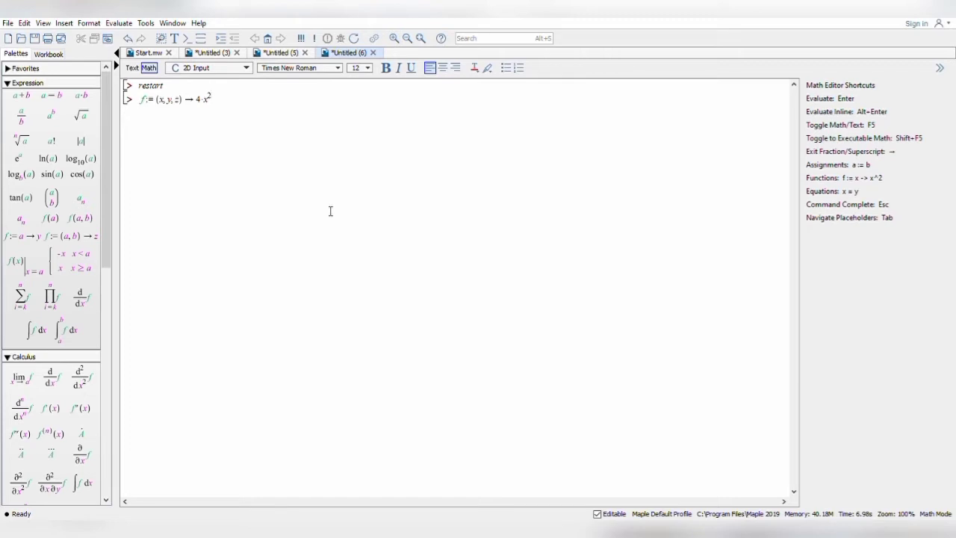
- Add the terms 2·y^2 and z to the function's expression and evaluate the definition
text(+)
text(2)
text(*y)
key(BackSpace)
key(BackSpace)
key(BackSpace)
key(BackSpace)
key(Right)
text(+)
text(2)
text(*y)
text(^2)
key(Right)
text(+z)
key(Return)
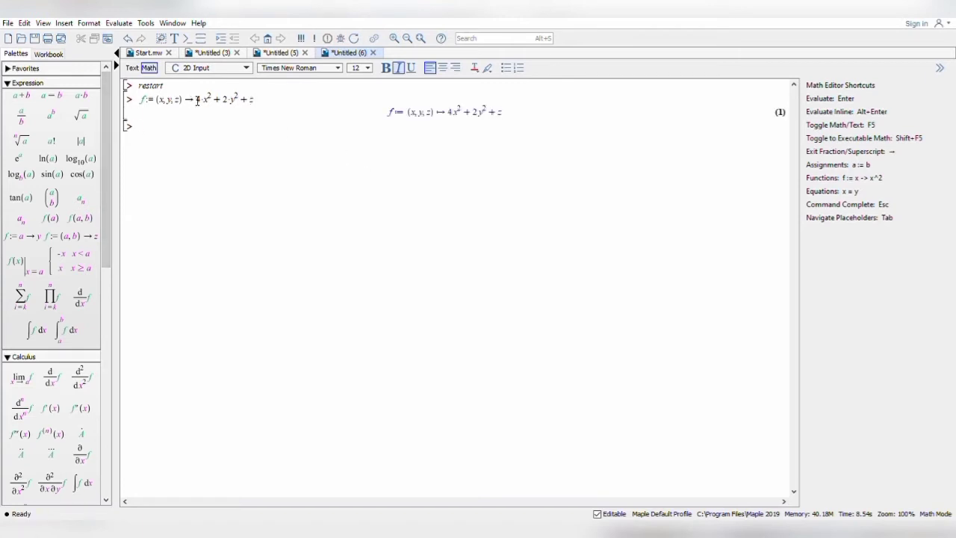
drag(197, 101, 279, 100)
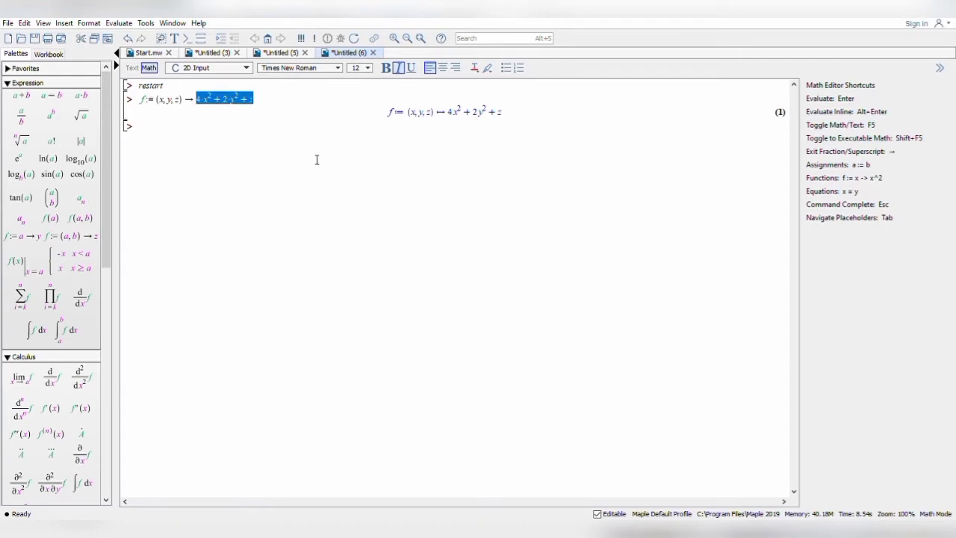
click(153, 132)
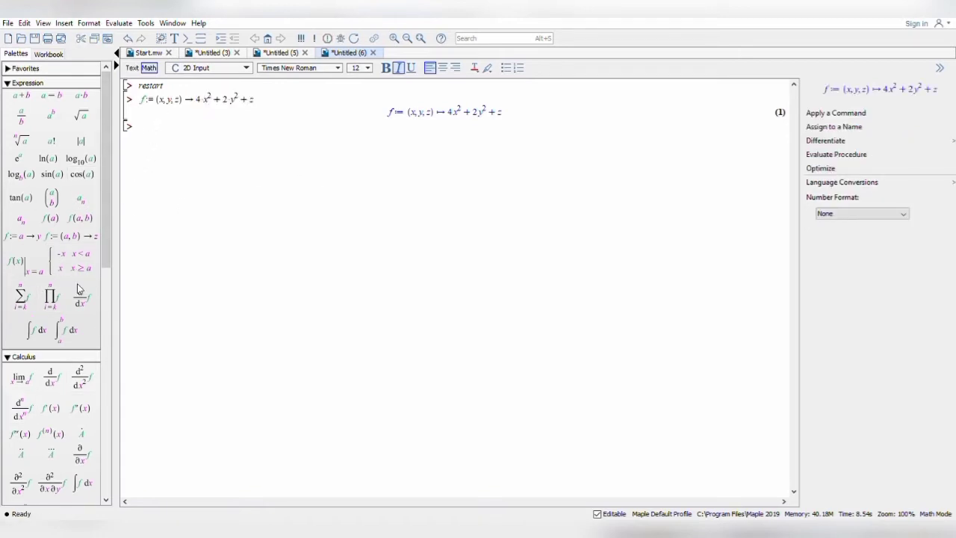
- Insert an indefinite triple integral over dz dy dx below the function definition and fill its integrand with 4·x^2 + 2·y^2 + z
scroll(26, 392, down, 5)
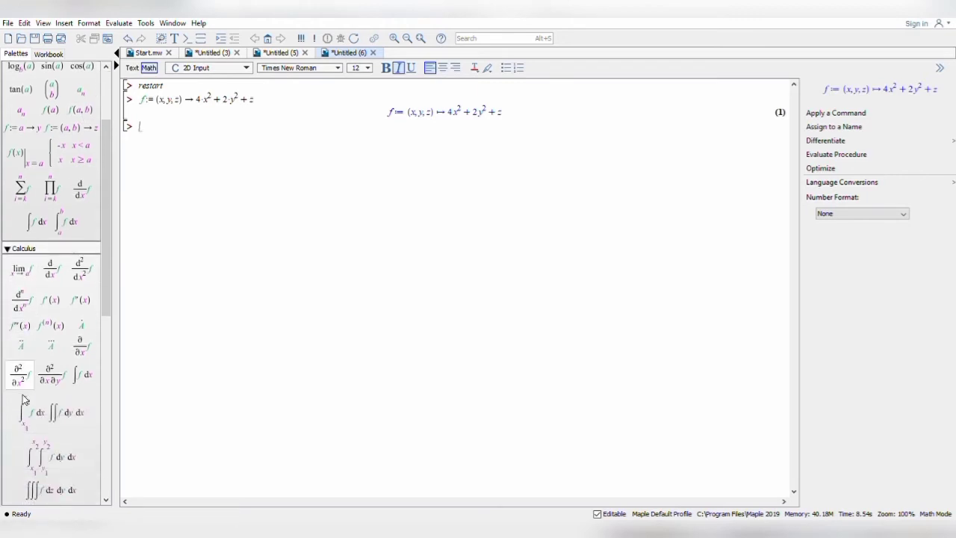
click(59, 420)
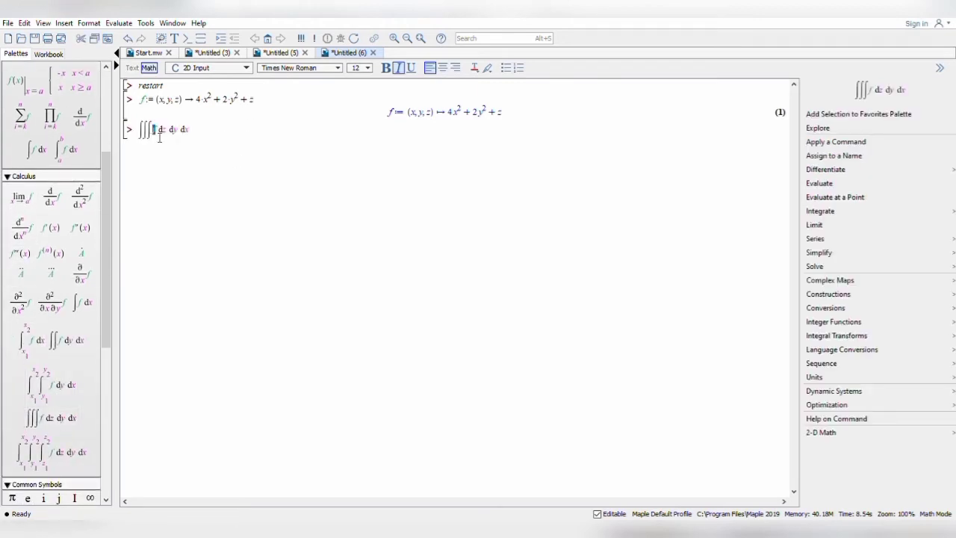
key(BackSpace)
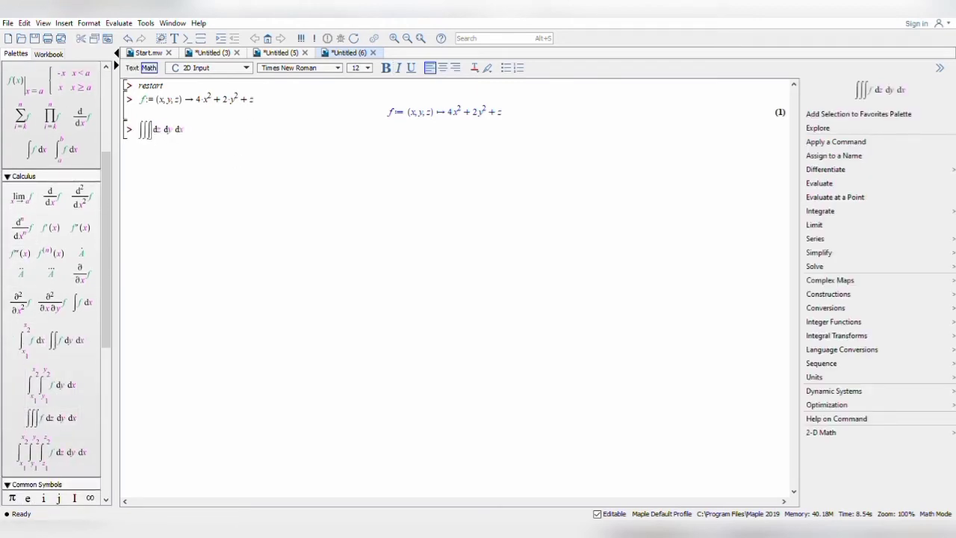
text(4·x² + 2·y² + z)
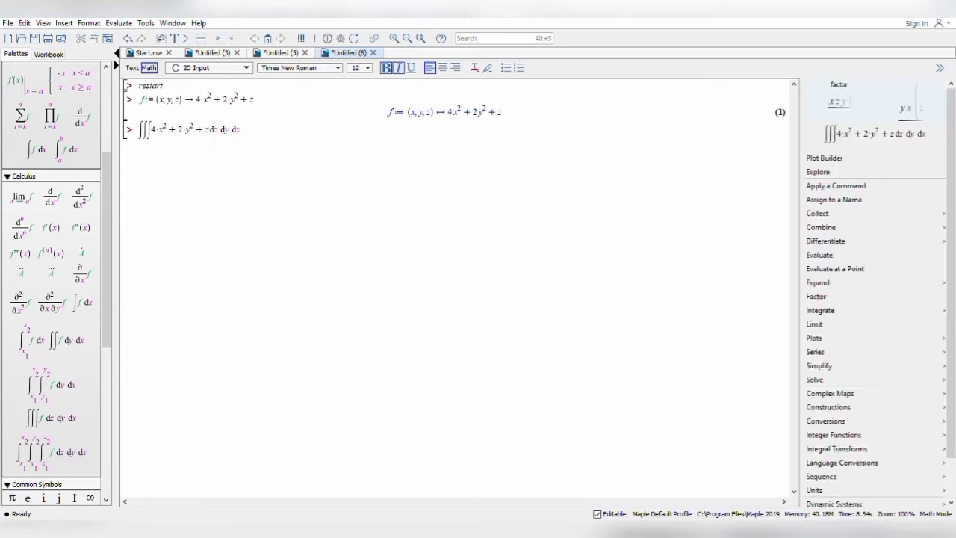
- Enclose the triple integral's integrand in parentheses and evaluate the integral
text())
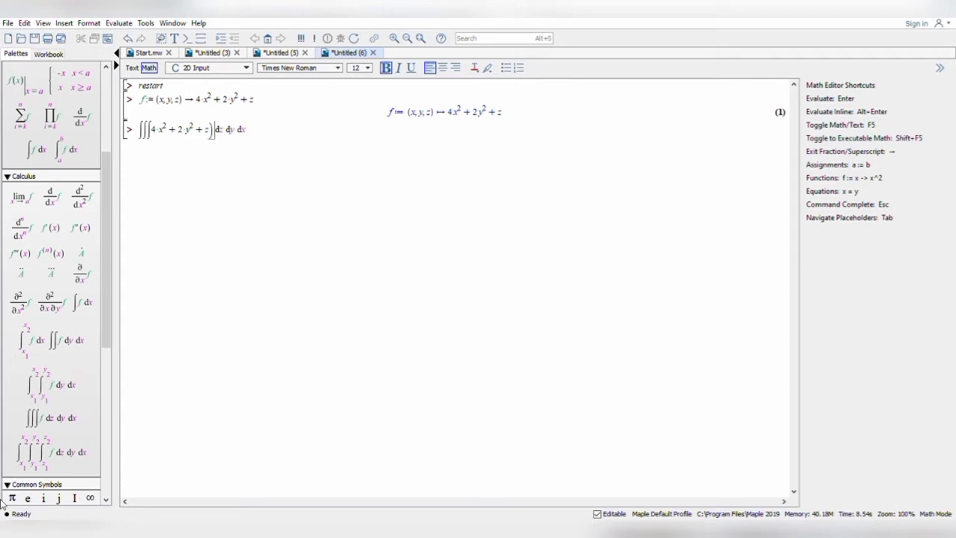
click(152, 130)
text(()
key(Right)
key(Right)
key(Right)
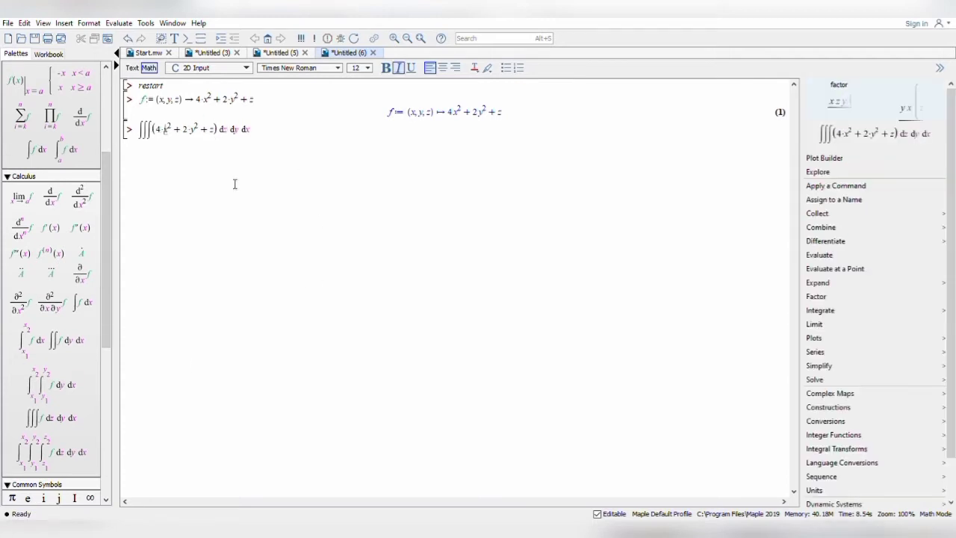
key(Right)
key(Right)
key(Right)
key(Right)
key(Right)
key(Right)
key(Right)
key(Right)
key(Right)
key(Right)
key(Return)
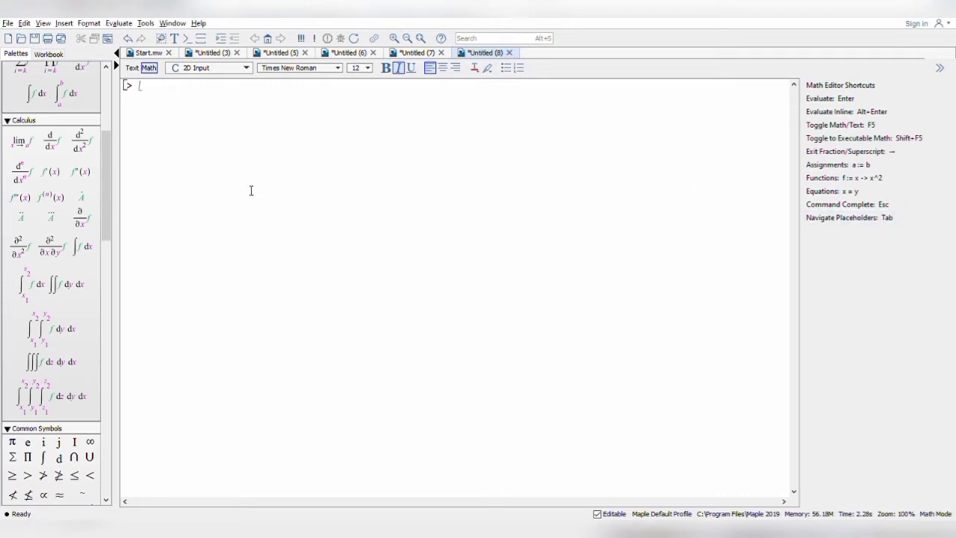
- Run the restart command at the empty worksheet's first prompt
text(res)
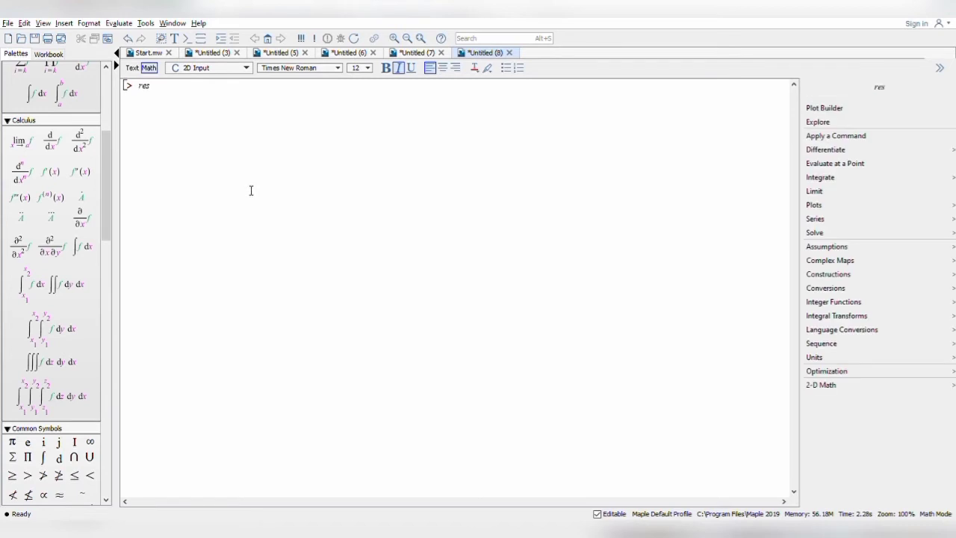
text(tart)
key(Return)
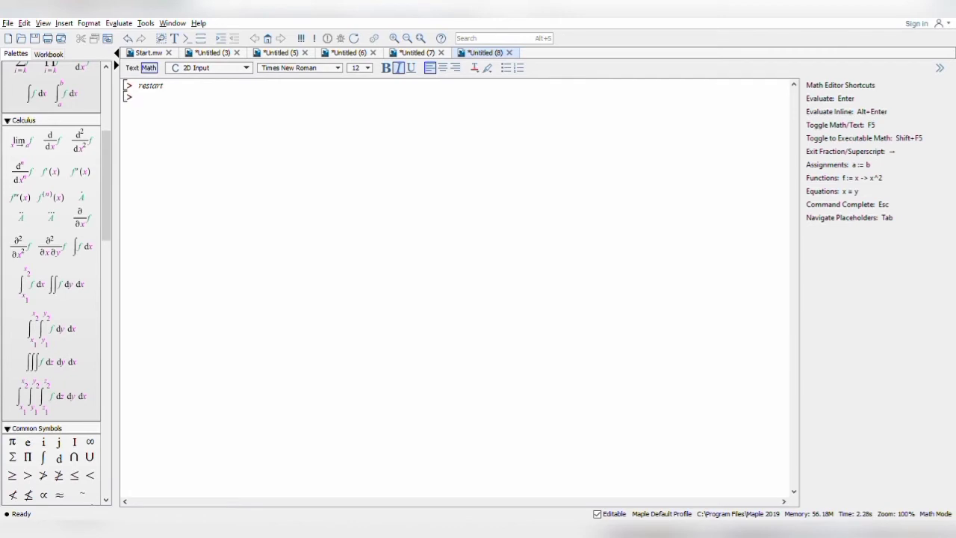
- Insert a limit template below restart and set it to x approaching 3
click(20, 141)
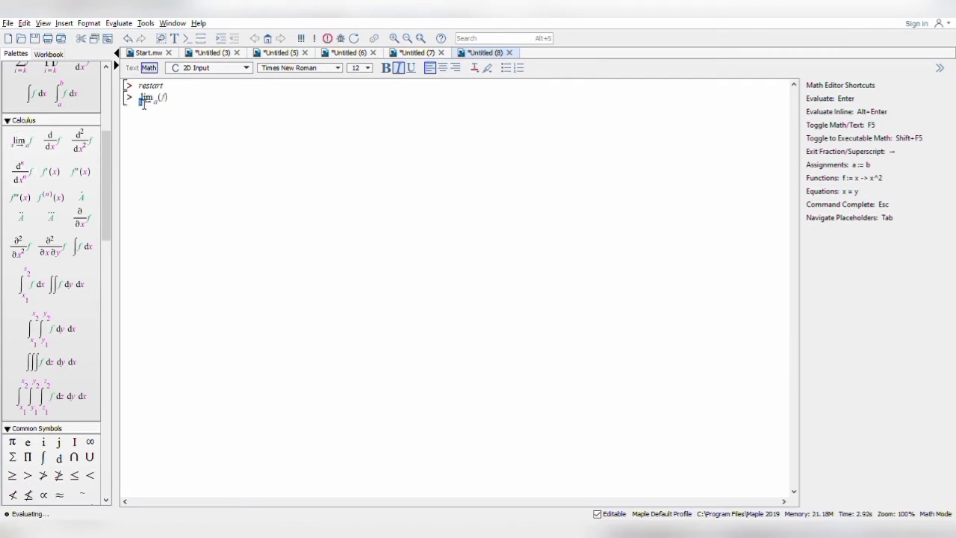
key(BackSpace)
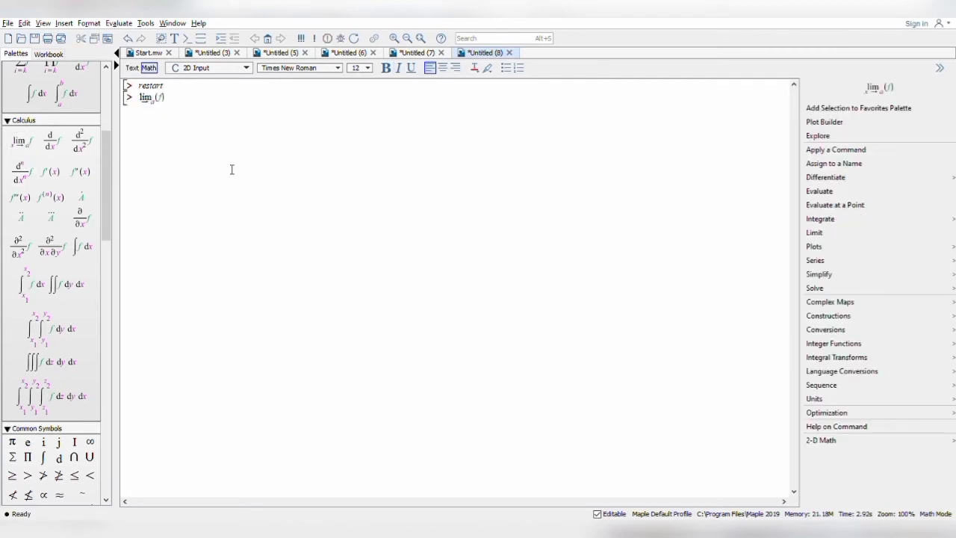
text(x→a)
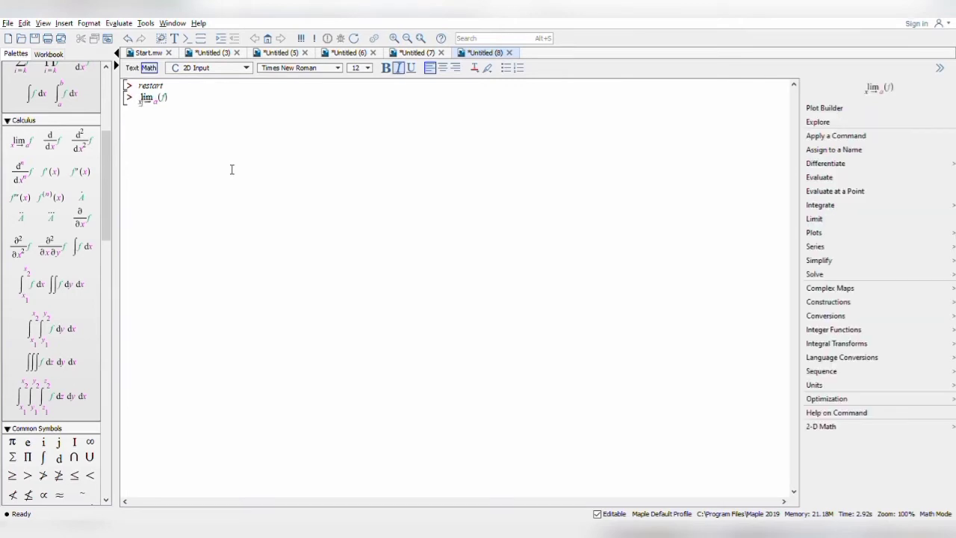
click(160, 107)
key(BackSpace)
text(3)
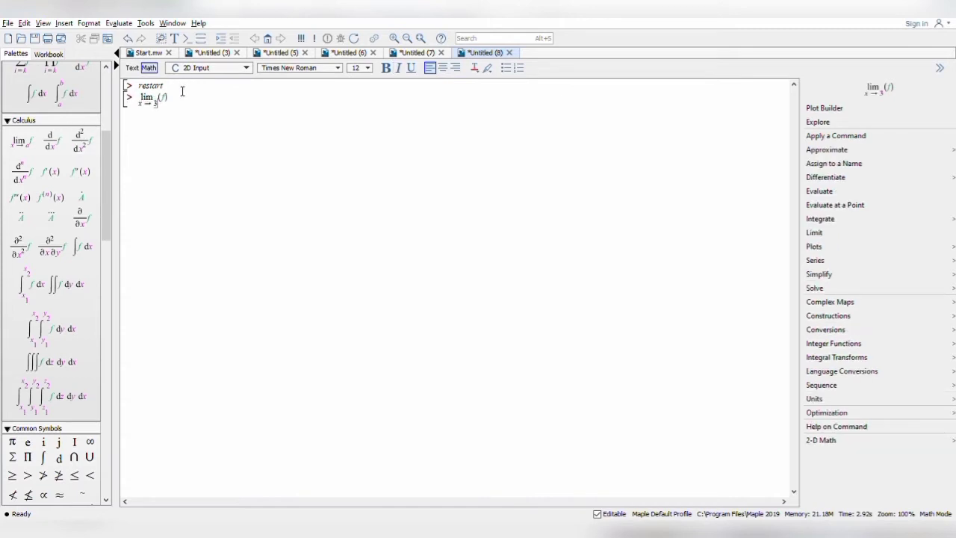
- Replace the limit's placeholder function f with a square root call, sqrt(
click(179, 107)
key(Left)
key(Left)
key(BackSpace)
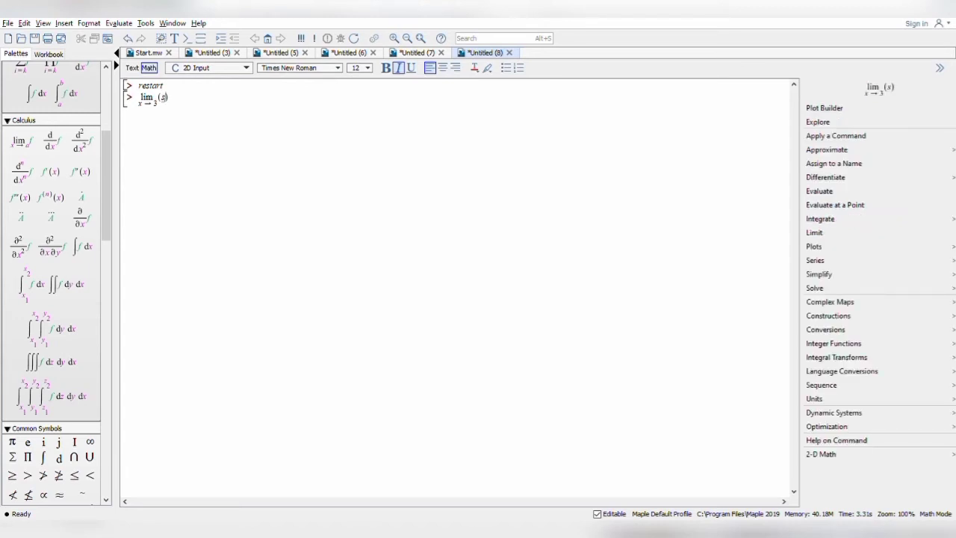
text(qurt)
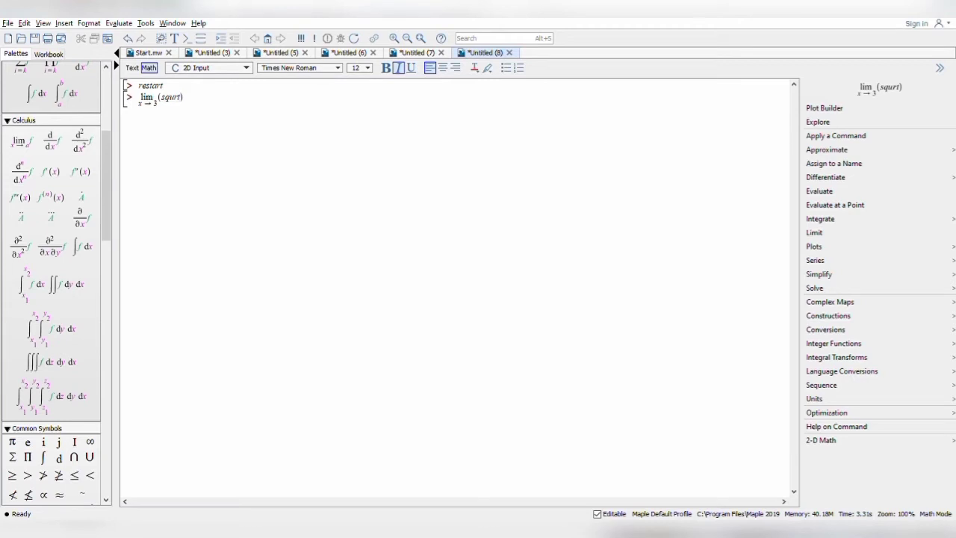
key(BackSpace)
key(BackSpace)
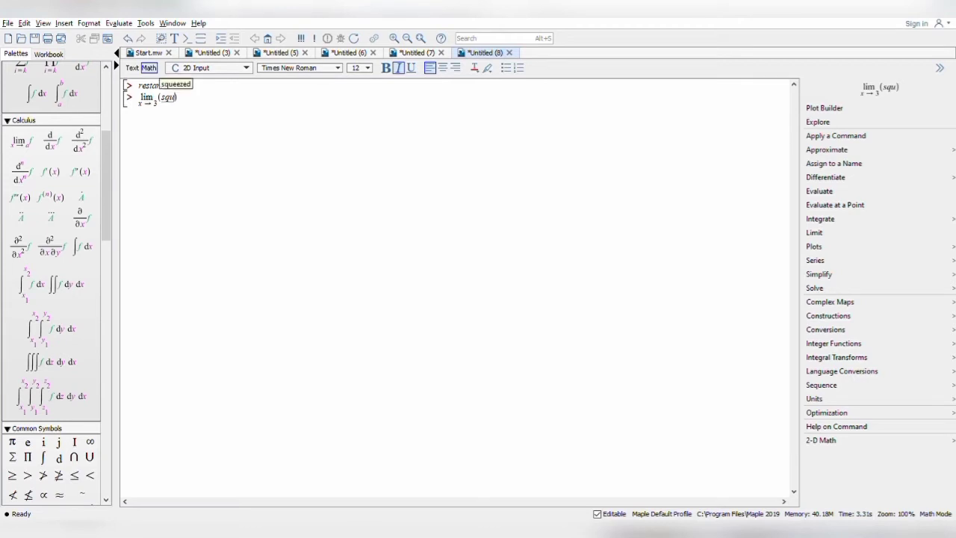
key(BackSpace)
text(rt)
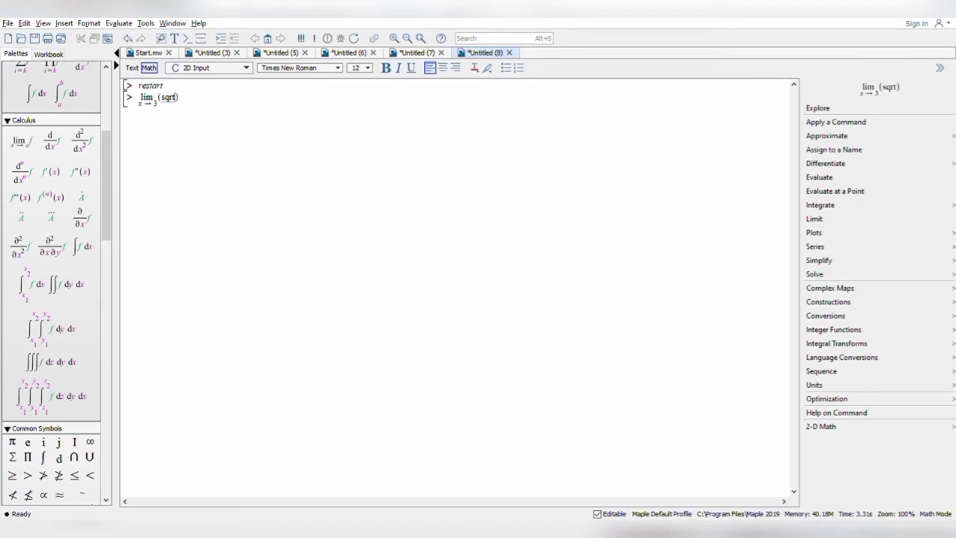
text(()
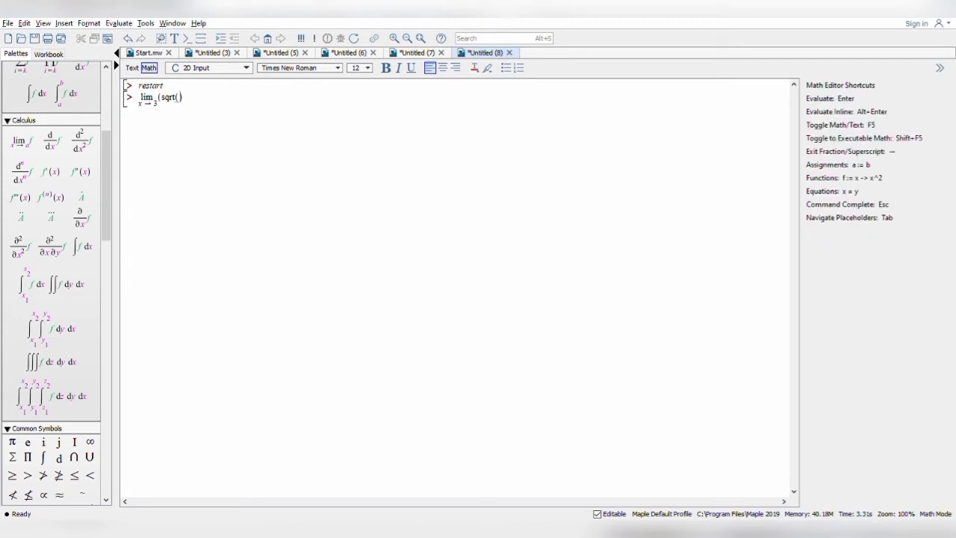
- Enter 5·x^2 + 2·x as the square root's argument and evaluate the limit
text(5)
text(*x)
text(^2)
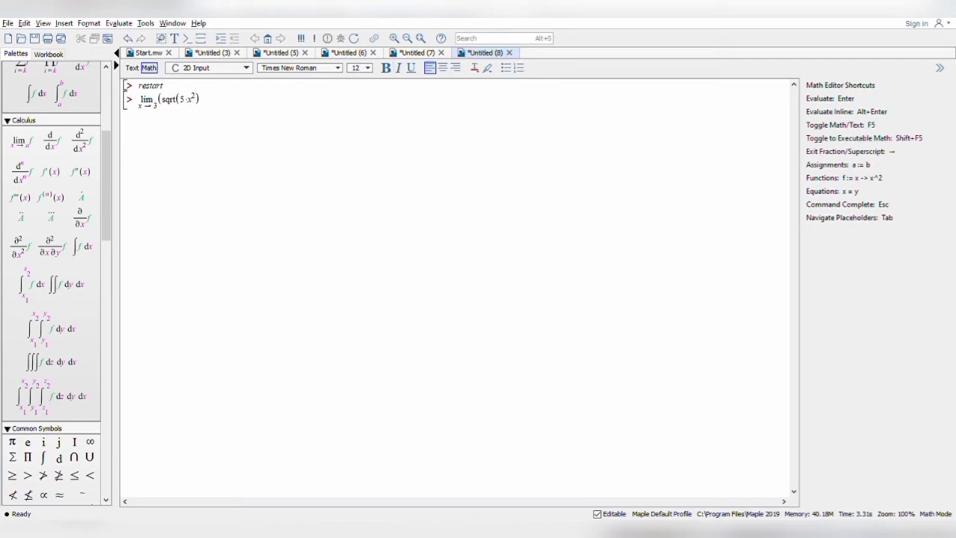
key(Right)
text(+ 2·x))
key(BackSpace)
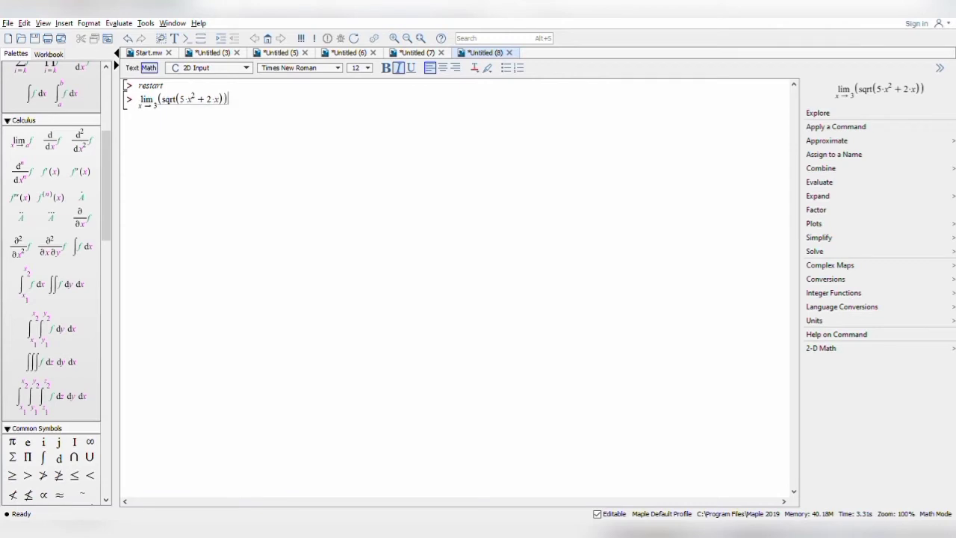
key(Return)
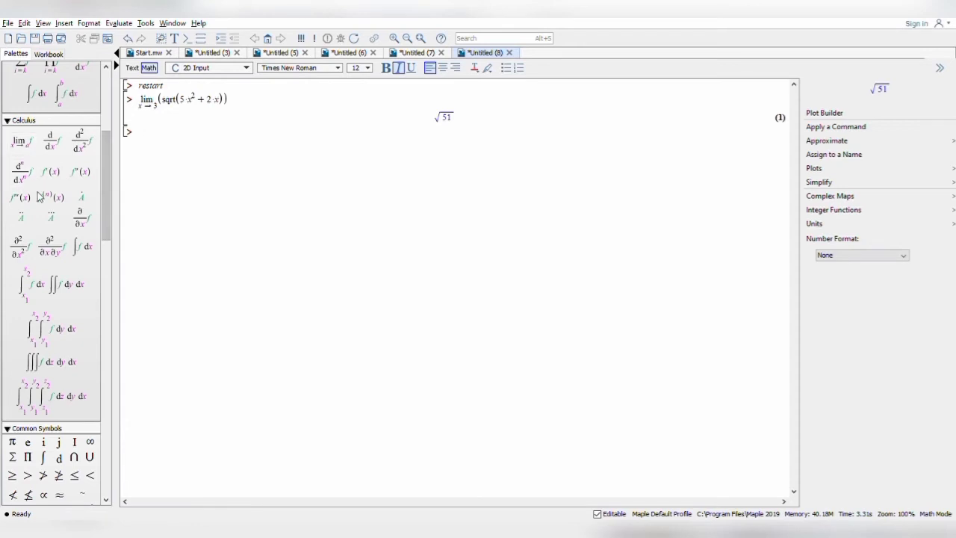
- Insert a second limit template at the new prompt and set x to approach 0
click(23, 152)
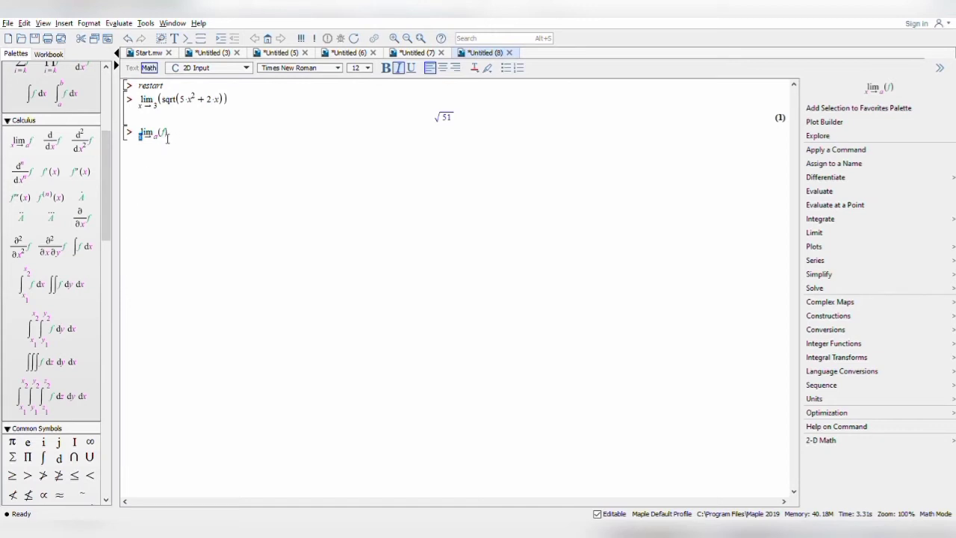
click(159, 140)
key(BackSpace)
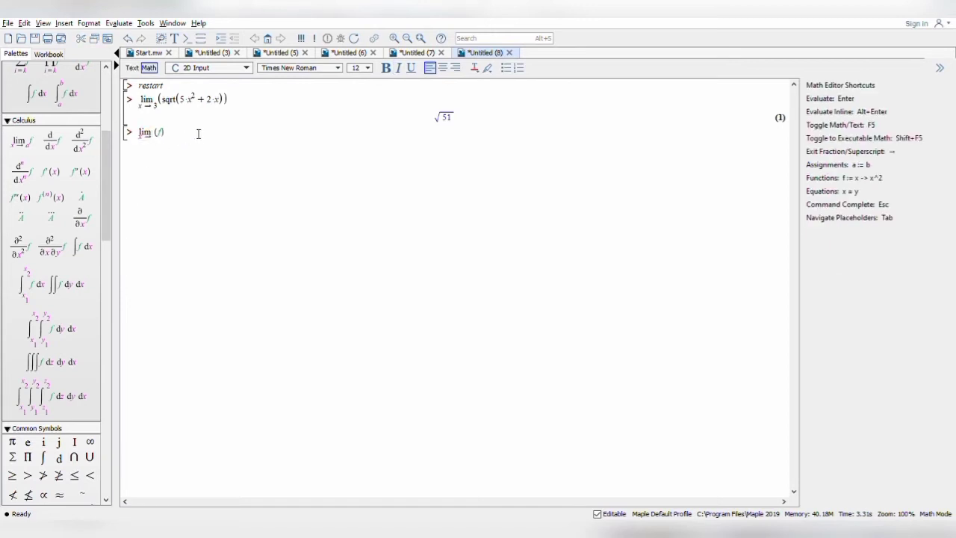
text(0)
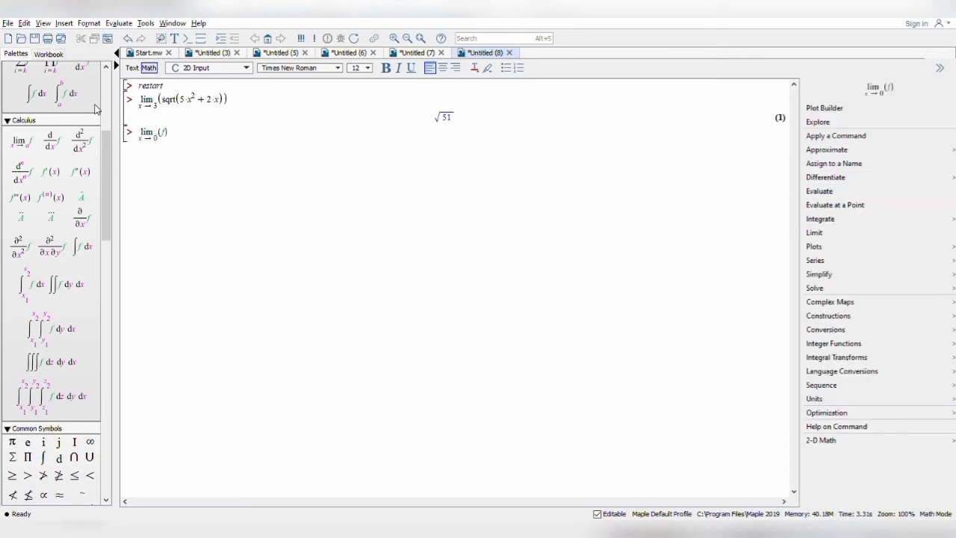
- Replace the second limit's placeholder function with -1 + cos(x), without a fraction under the cosine
click(167, 135)
key(BackSpace)
text(-)
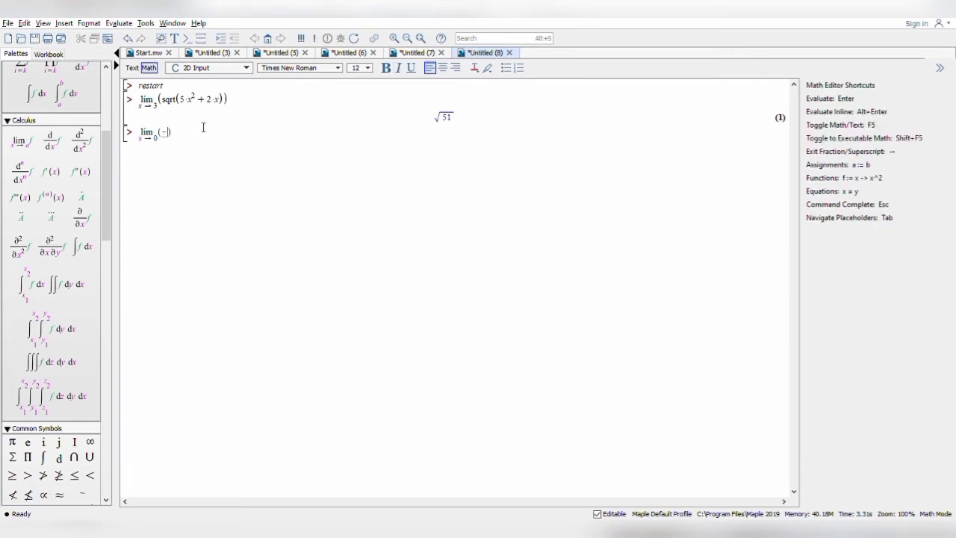
text(1 )
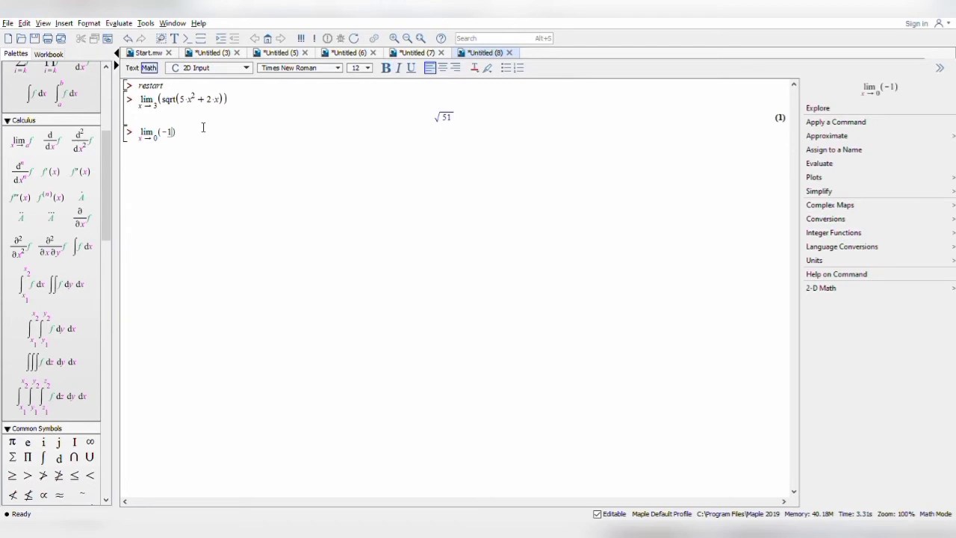
text(+ cos)
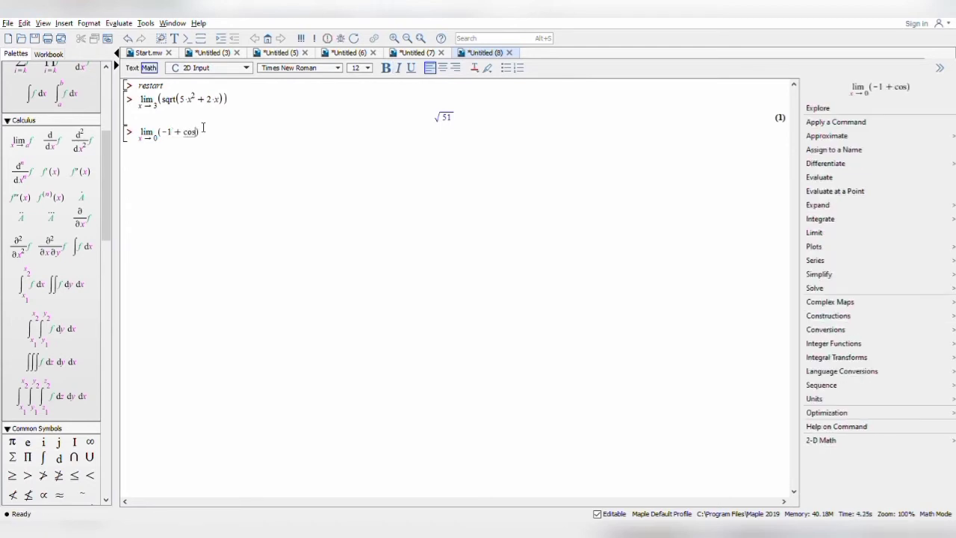
text((x)/)
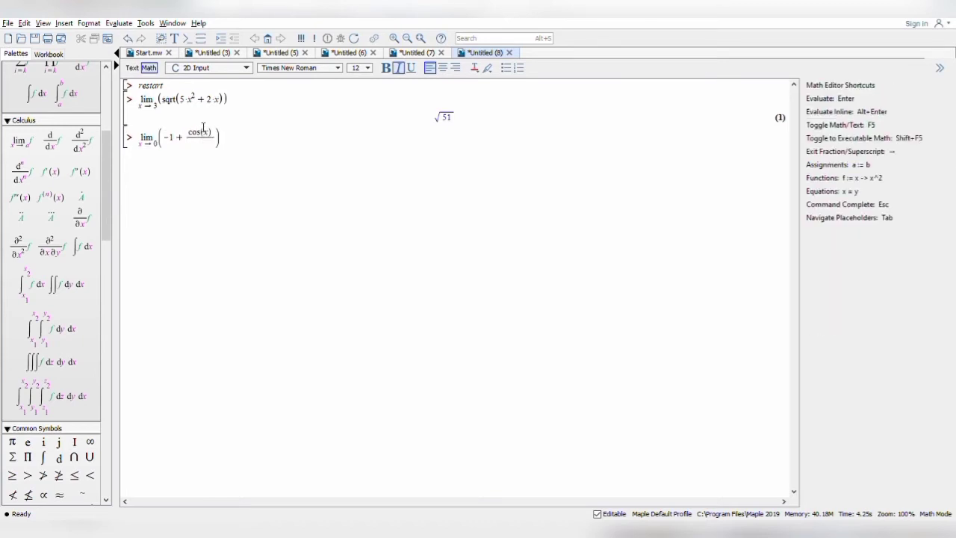
key(BackSpace)
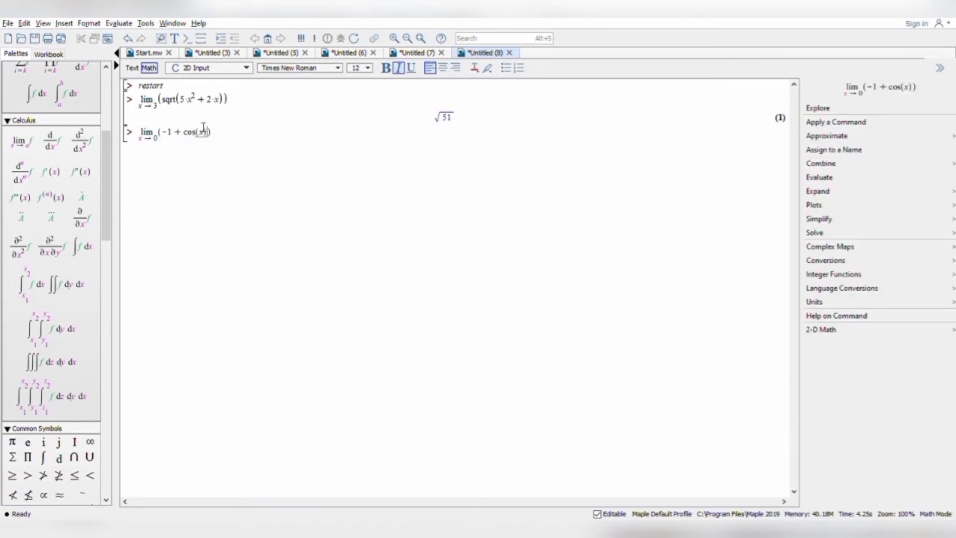
- Enclose the whole expression -1 + cos(x) in its own parentheses inside the limit
key(BackSpace)
text(x)
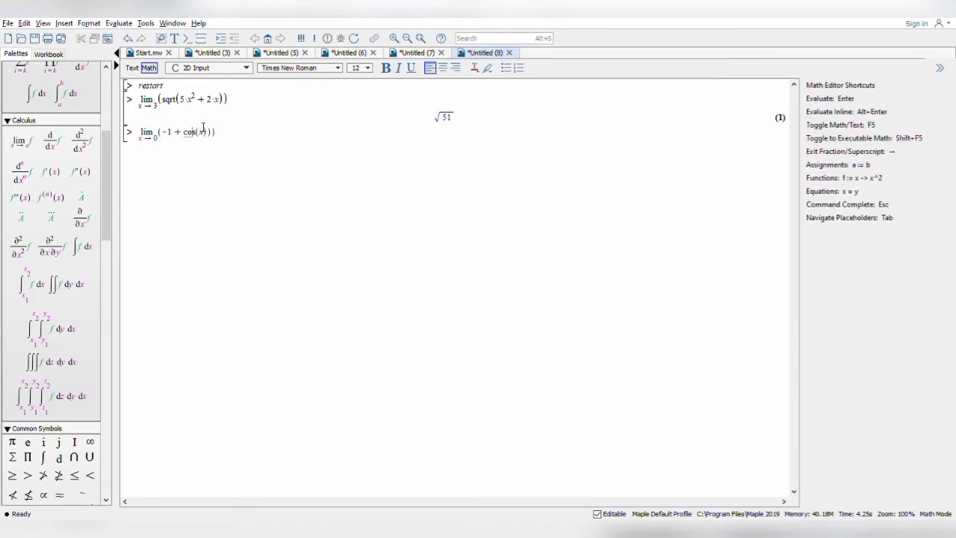
key(Left)
key(Left)
key(Left)
key(Left)
key(Left)
key(Left)
key(Left)
text(()
key(Right)
key(Right)
key(Right)
key(Right)
key(Right)
key(Right)
key(Right)
key(Right)
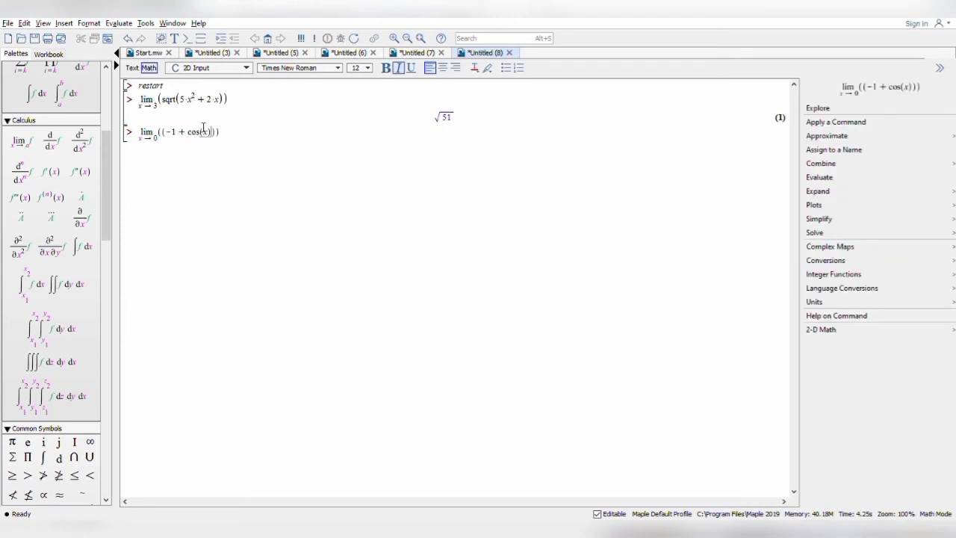
key(Right)
key(Right)
- Divide the parenthesized expression by sin(x) and evaluate the limit
text(/)
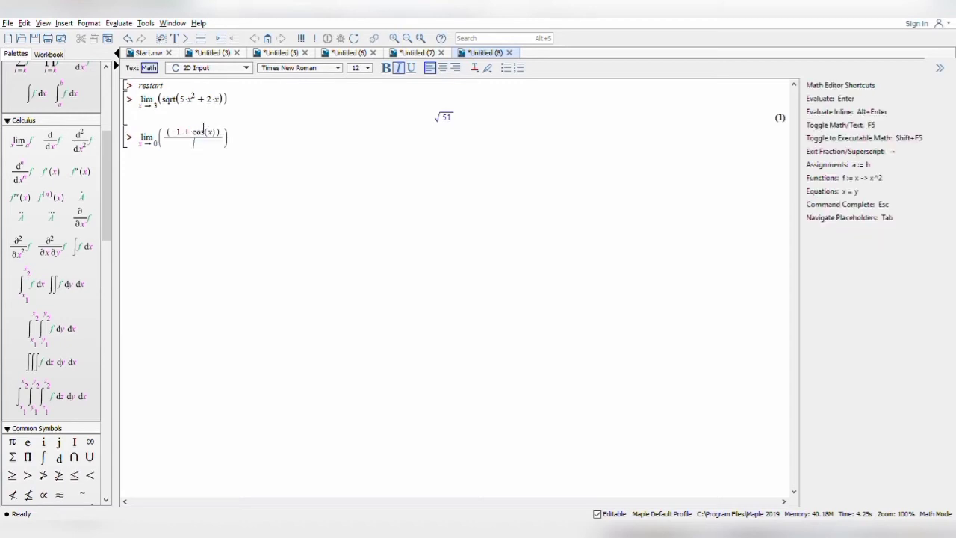
text(sin)
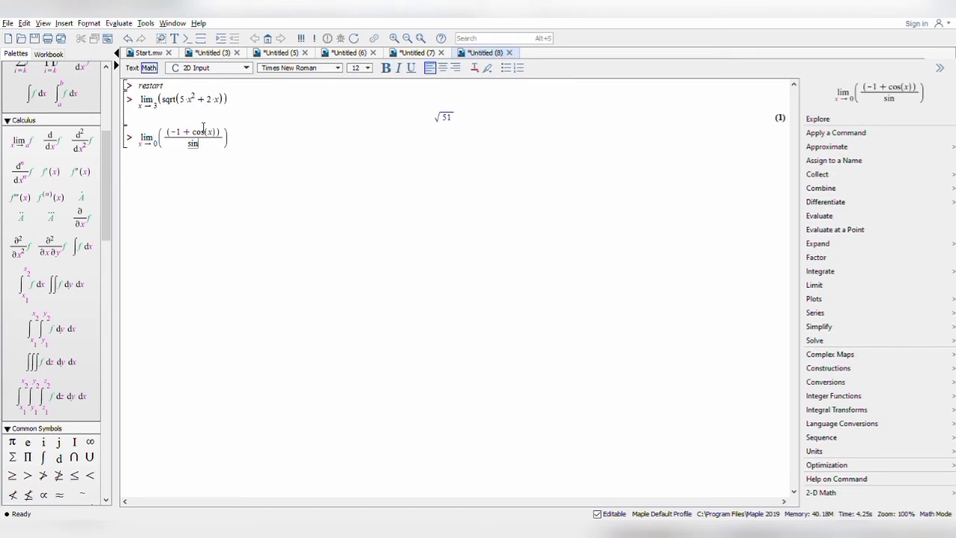
text((x)
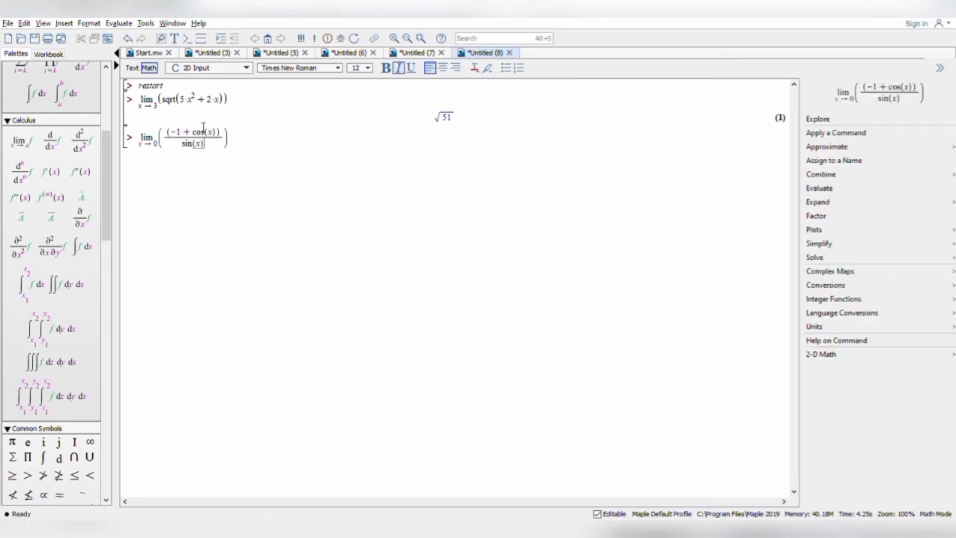
key(Right)
key(Right)
key(Right)
key(Return)
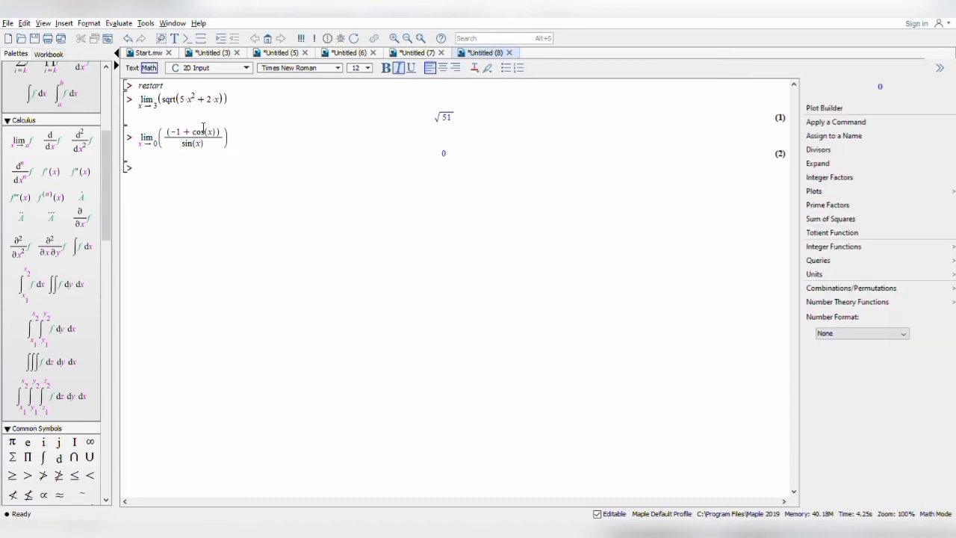
- Change the second limit to a right-hand limit by adding + after the 0, and re-evaluate it
click(162, 151)
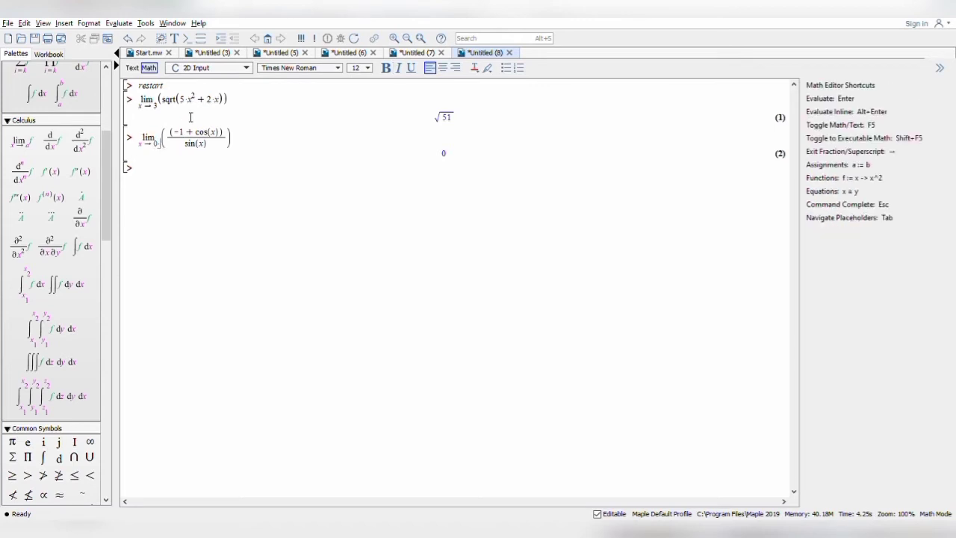
text(+)
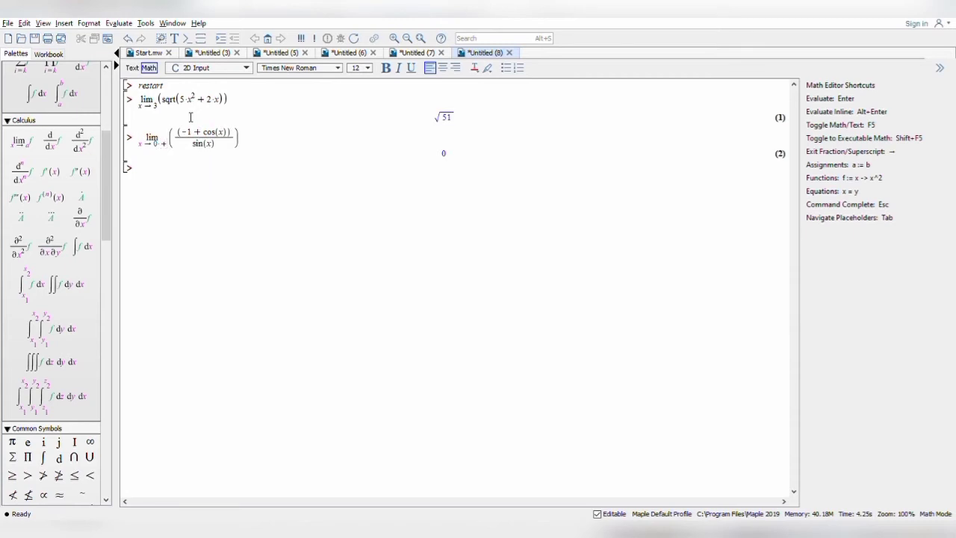
key(BackSpace)
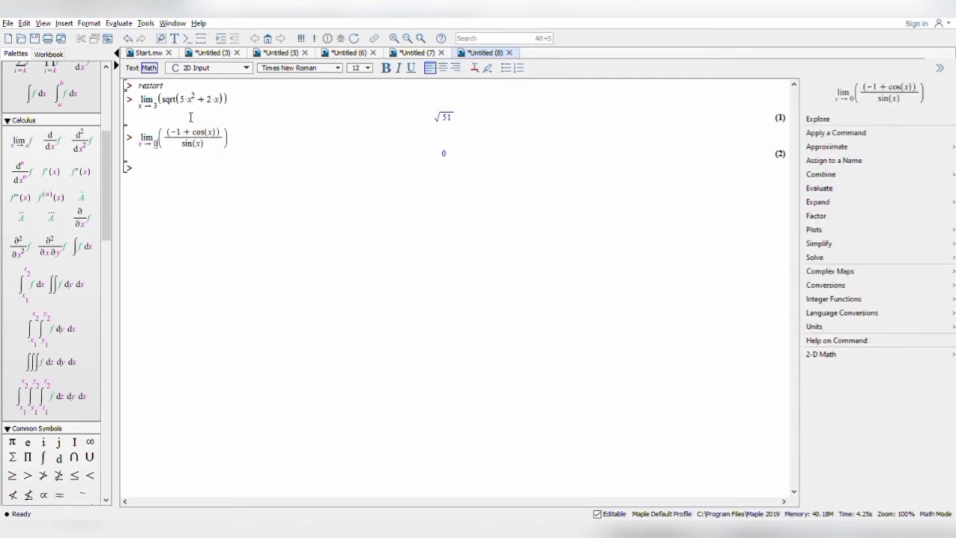
key(Return)
text(+)
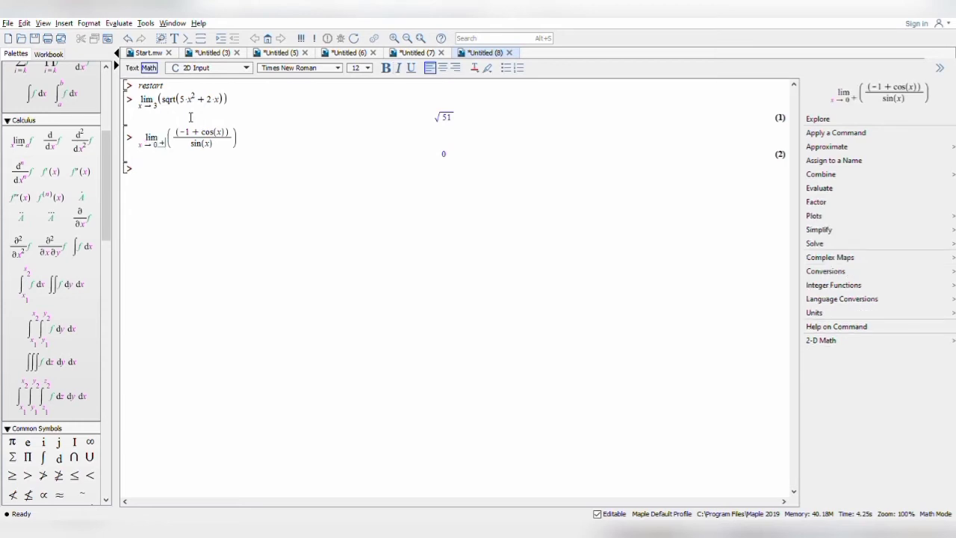
click(279, 136)
key(Return)
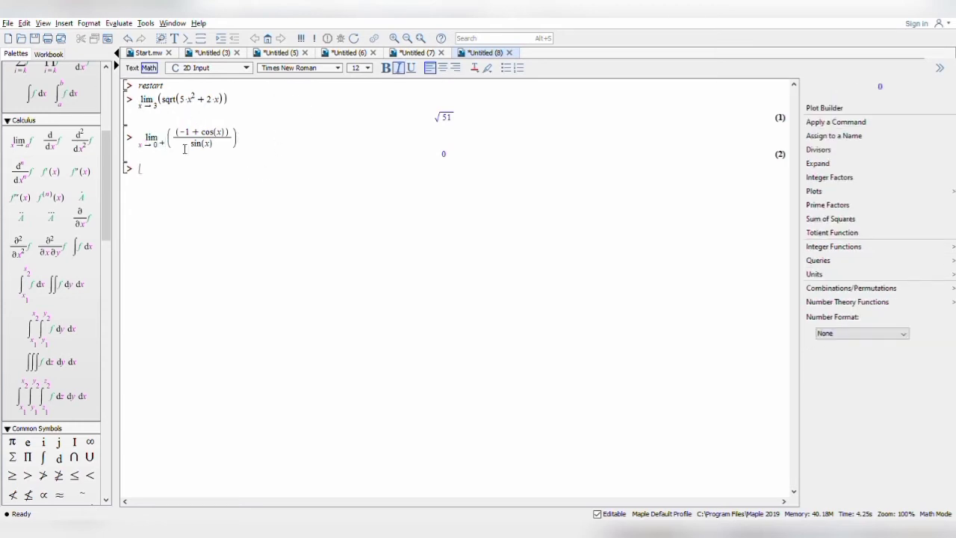
- Copy the right-hand limit to the new prompt, change it to approach 0 from the left (0-), and evaluate it
drag(141, 138, 243, 147)
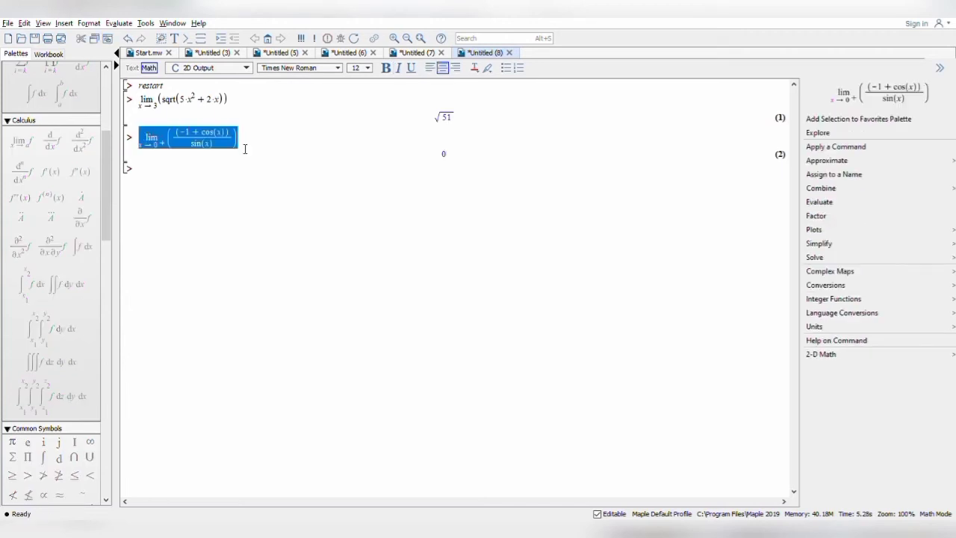
click(202, 175)
key(ctrl+v)
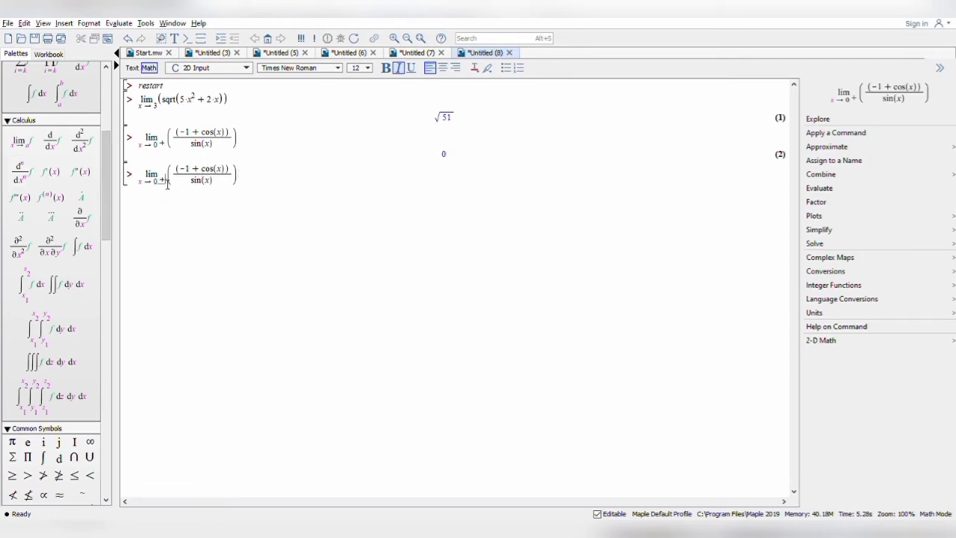
key(BackSpace)
text(-)
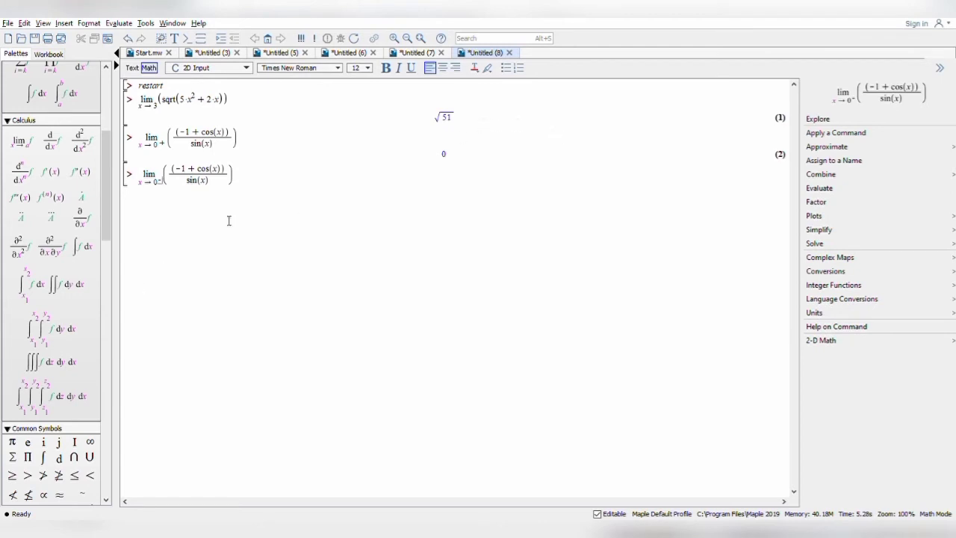
key(Return)
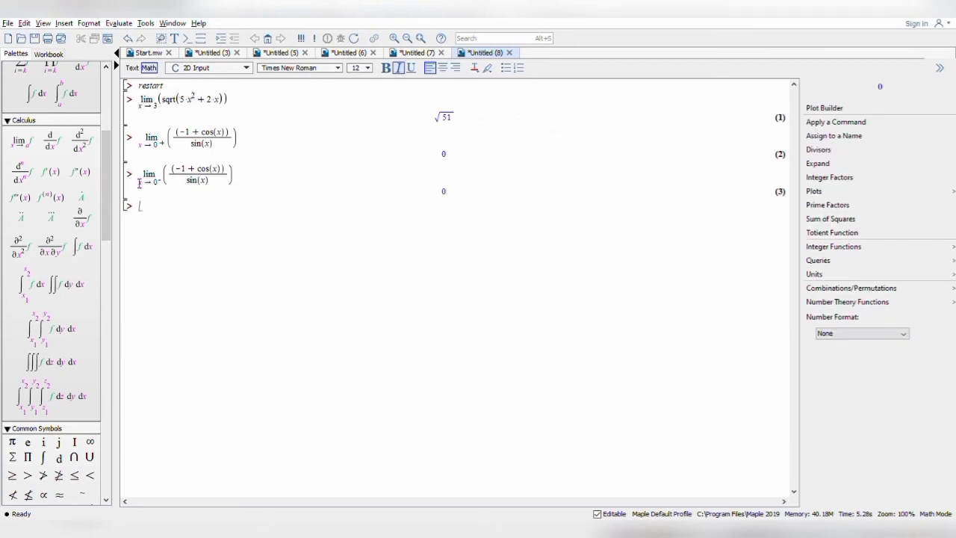
- Undo the copied left-hand limit, keeping the evaluated right-hand limit above it
click(127, 39)
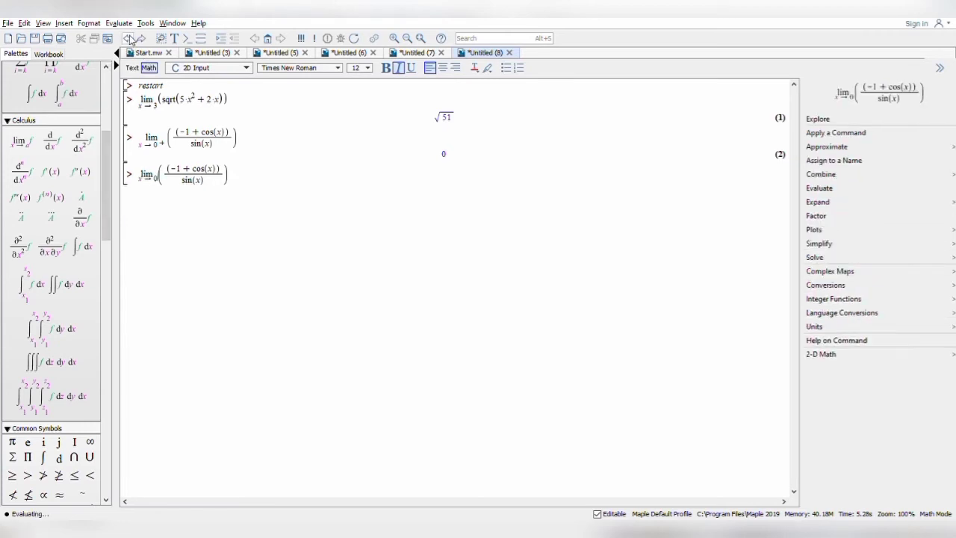
click(127, 39)
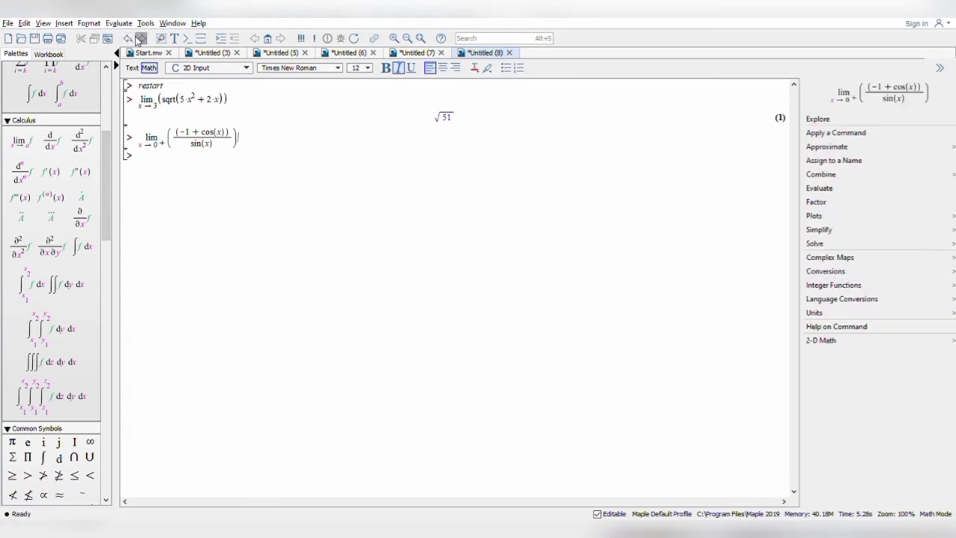
click(140, 38)
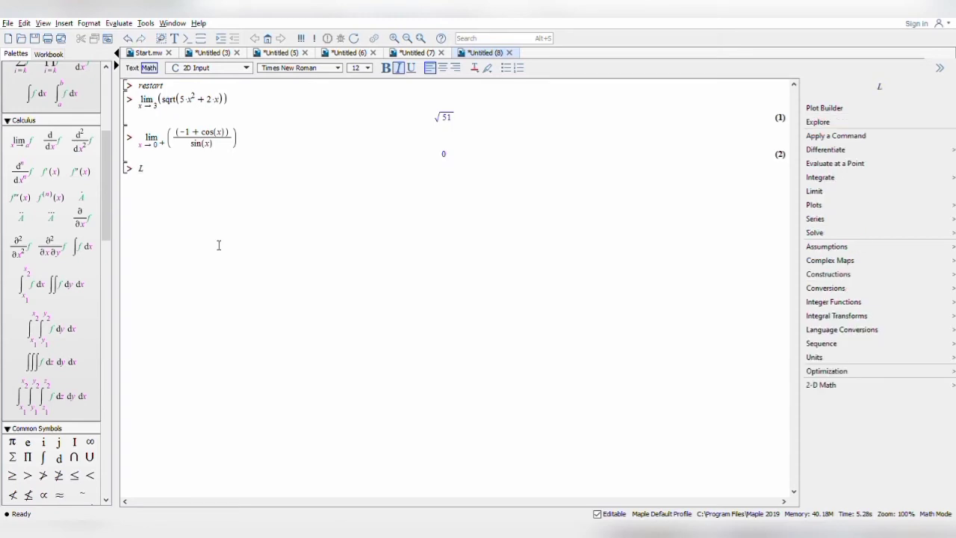
- Insert a new limit template at the empty prompt and replace the approach value a with ∞
click(20, 139)
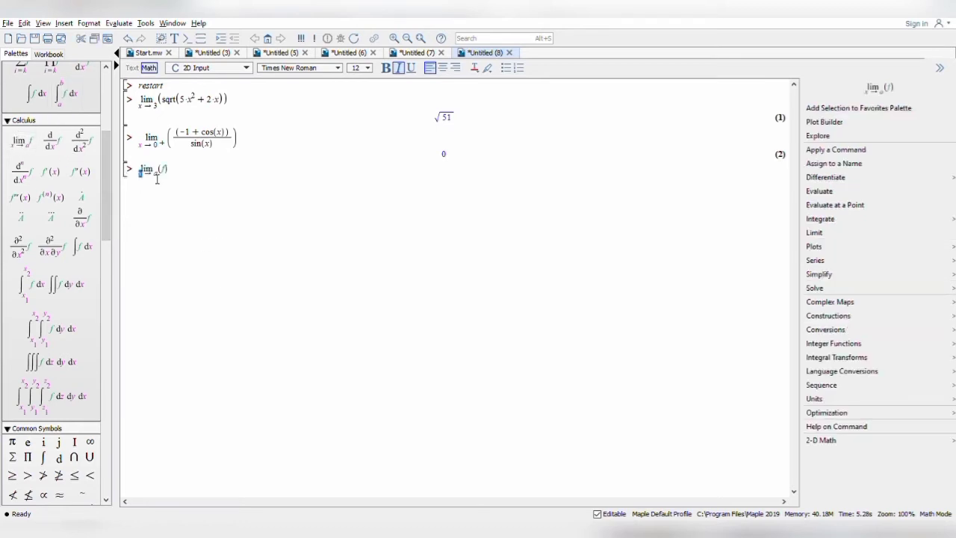
drag(160, 178, 175, 190)
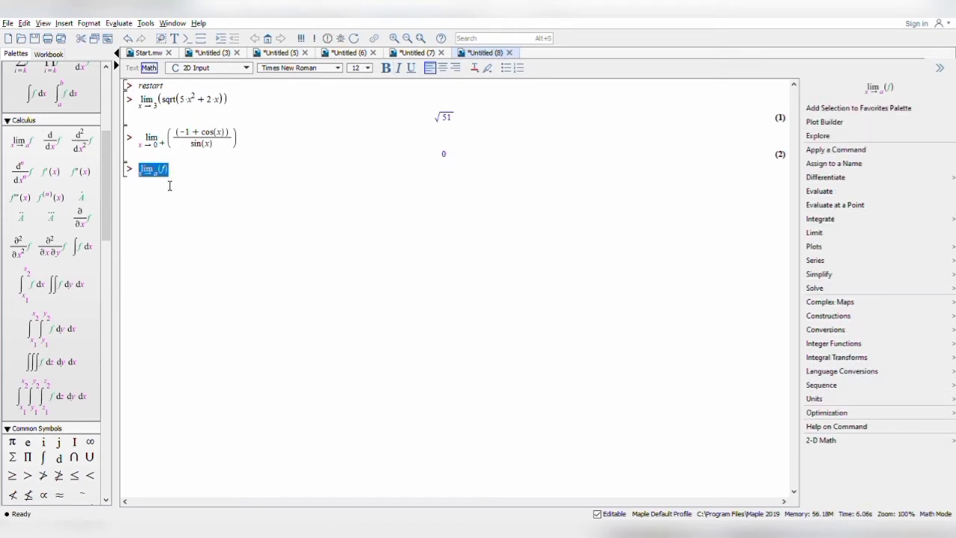
click(182, 172)
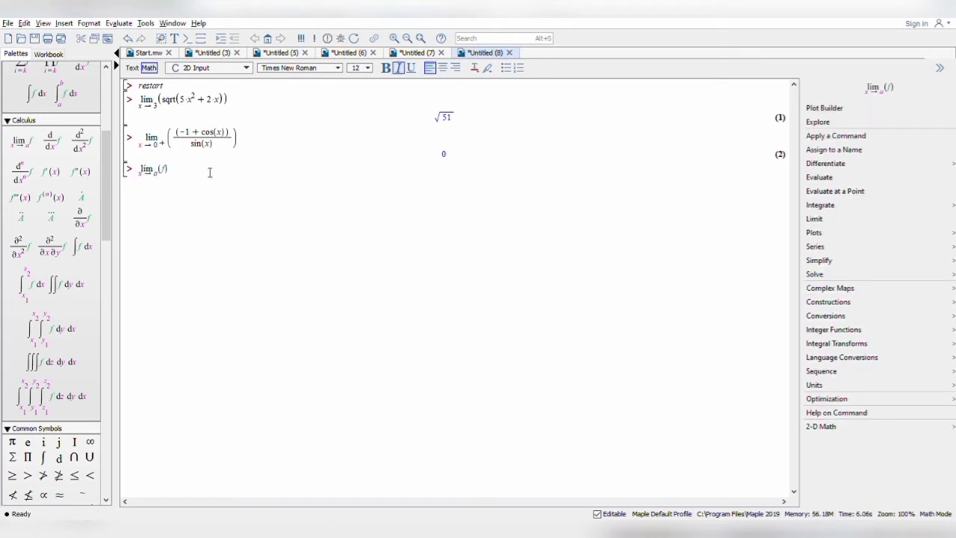
key(BackSpace)
key(Tab)
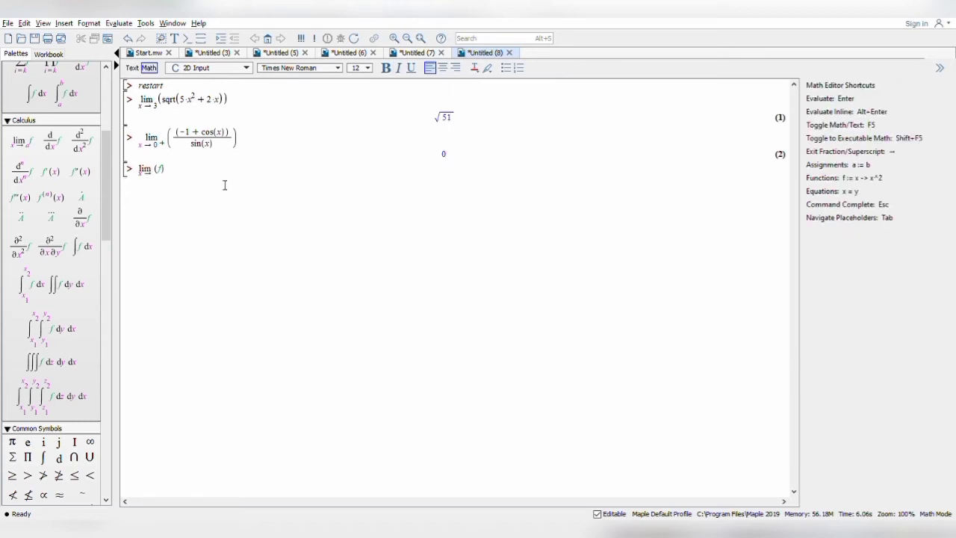
click(89, 441)
- Enter x*sin(1/x) as the function of the limit at infinity and evaluate it
key(Tab)
text(x)
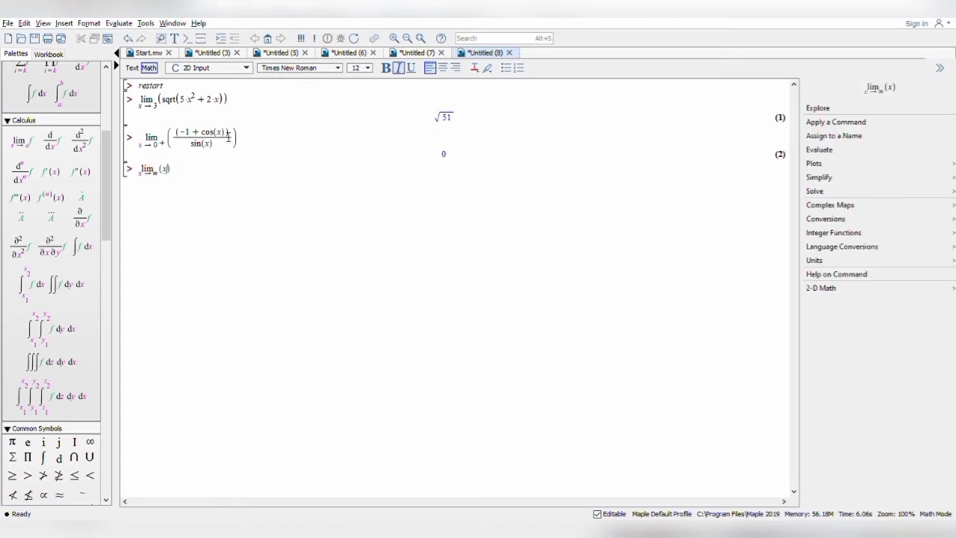
key(Right)
text(*sin)
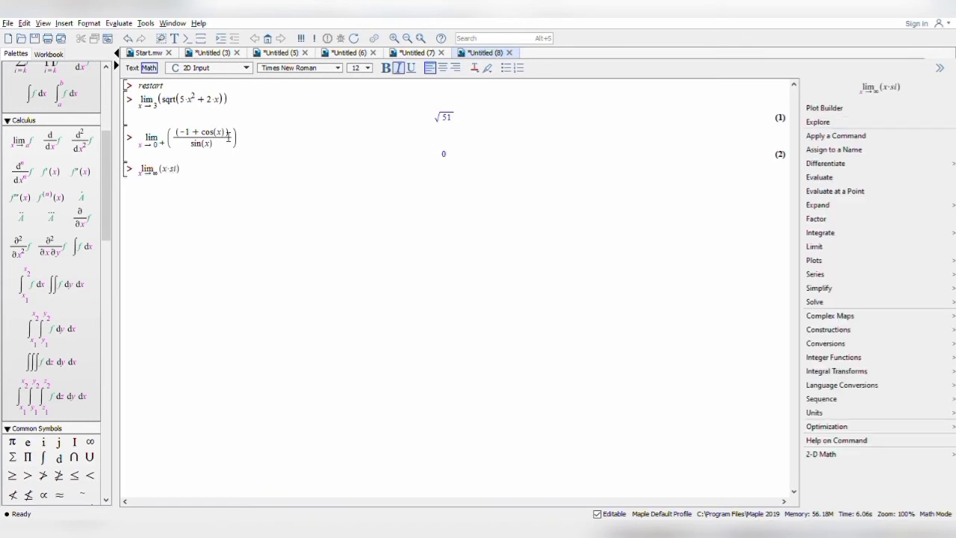
text((1/)
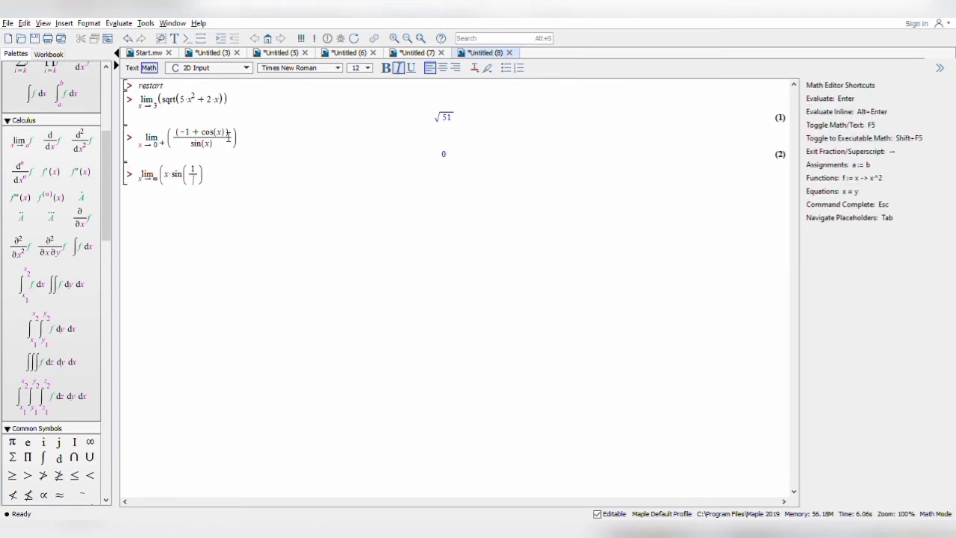
text(x)
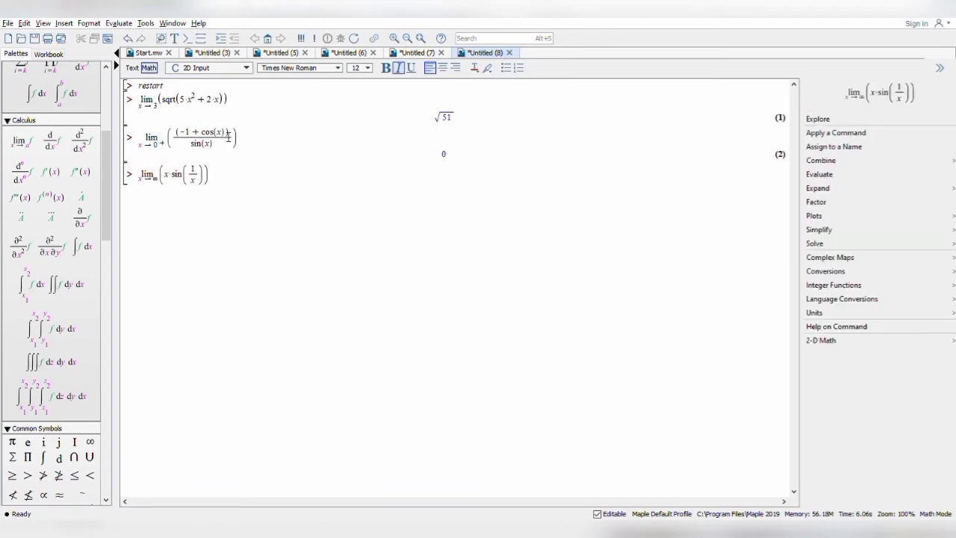
key(Right)
key(Right)
key(Return)
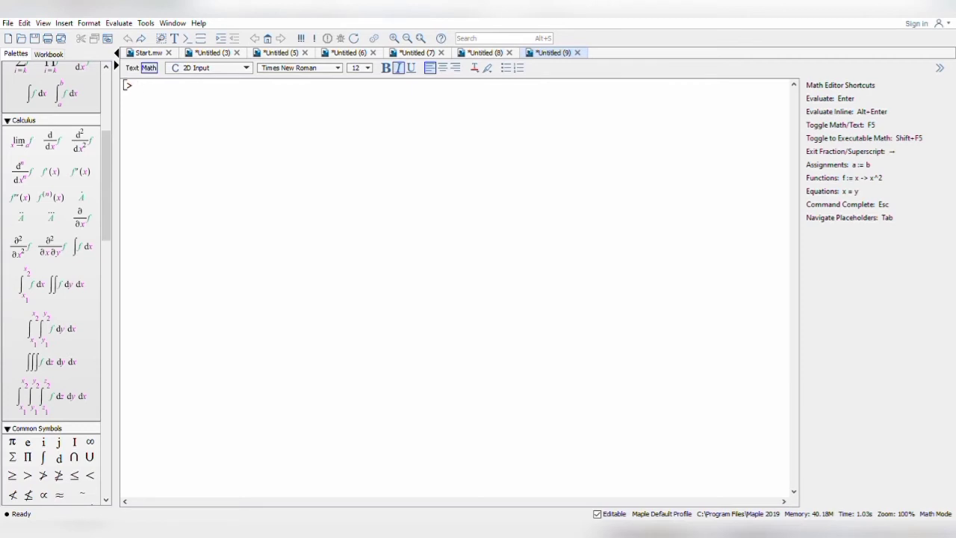
- Load the geom3d package in the new worksheet with its output suppressed, using with(geom3d):
text(wi)
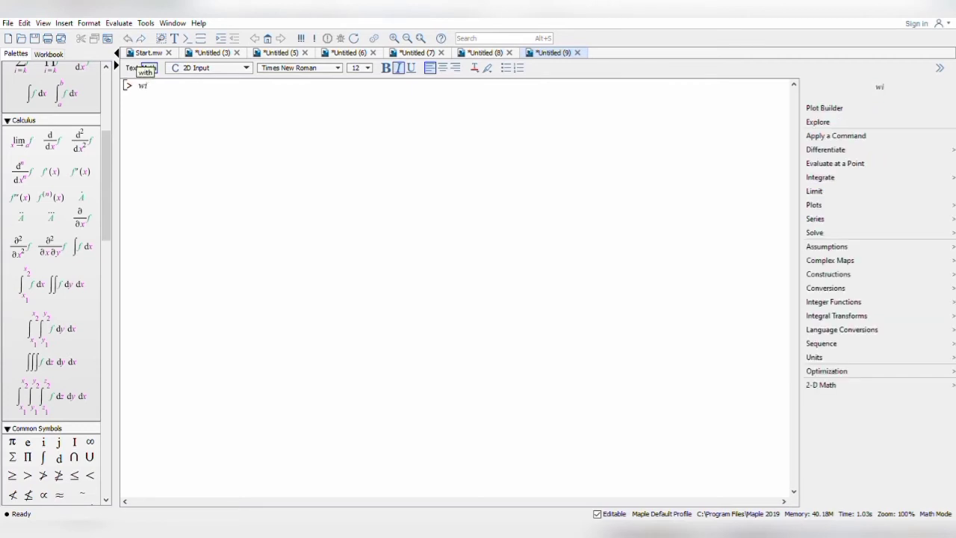
text(th)
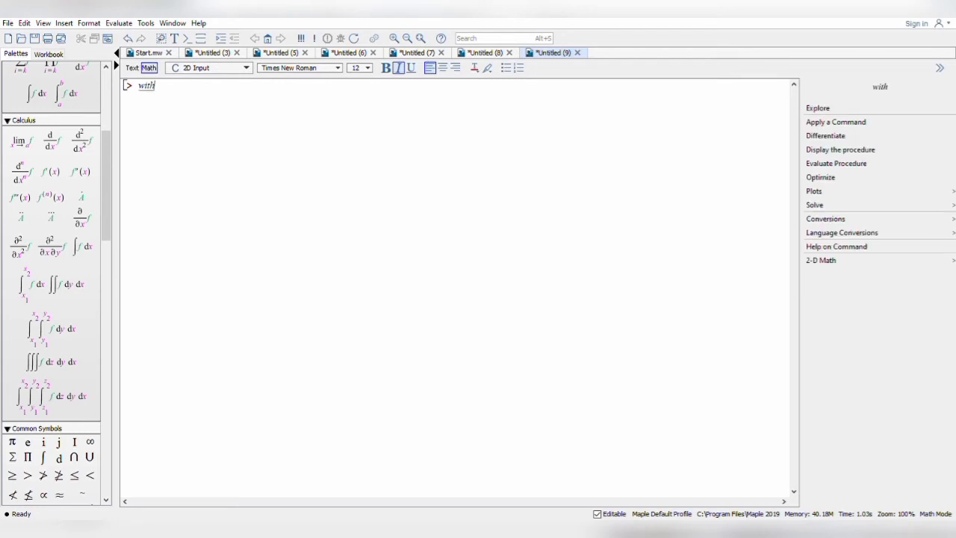
text((geo)
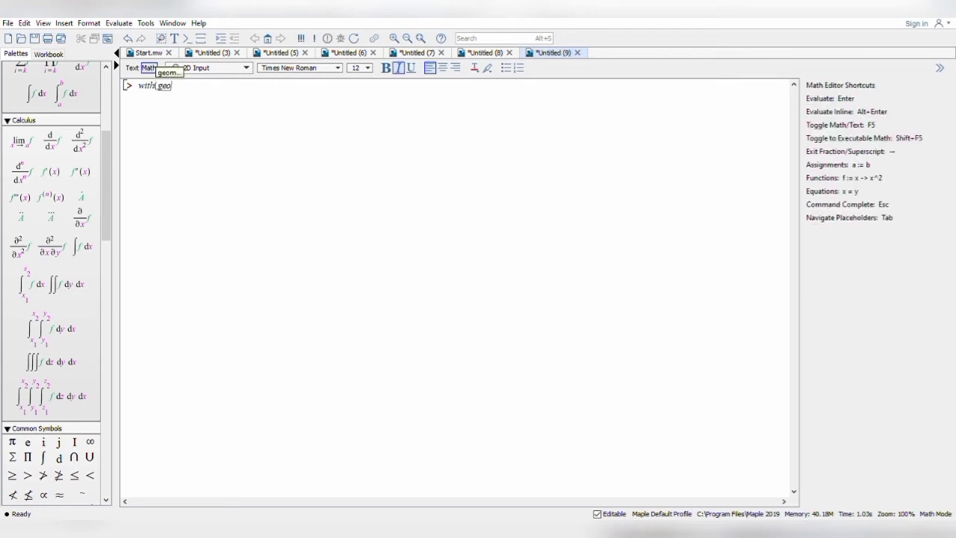
text(m3d) :)
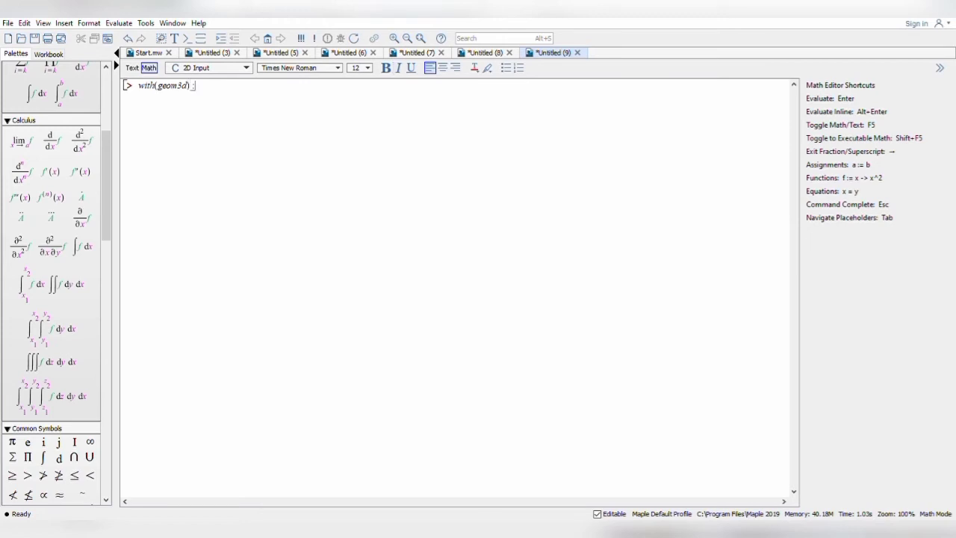
key(Return)
- Begin a plane definition named oxy with a point list starting with point C at 2, 2, 2
text(plane)
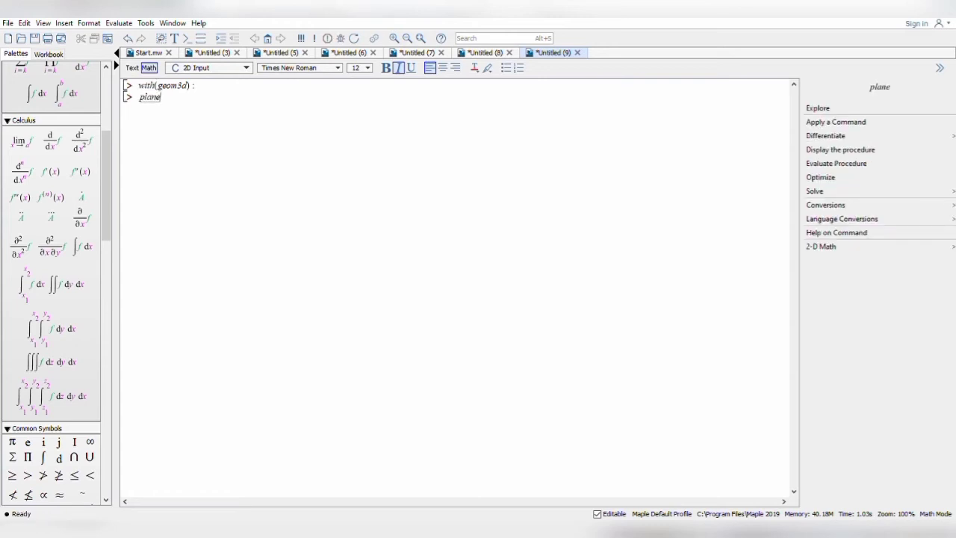
text((oxy)
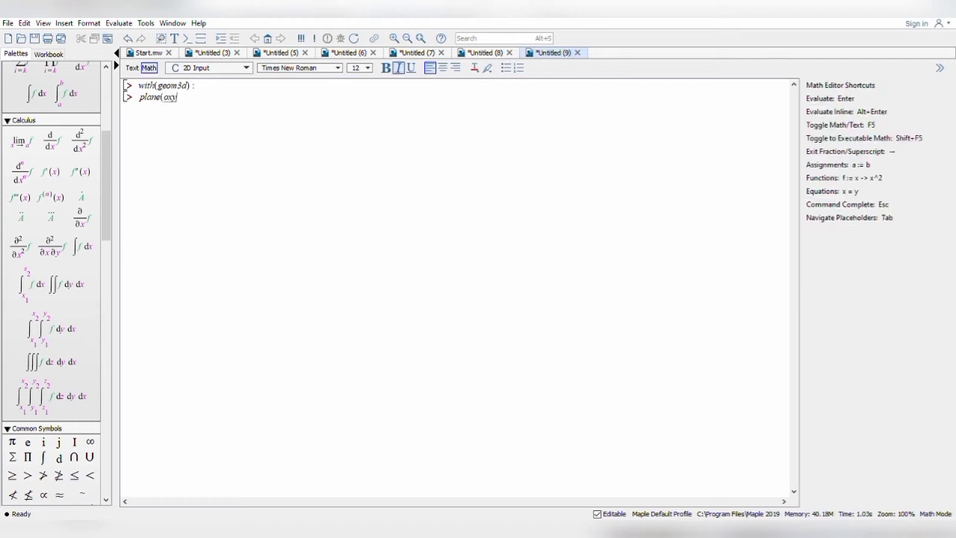
text(, ])
key(Home)
text([)
key(BackSpace)
key(BackSpace)
text([point)
text((C)
text(, 2, 2, 2)
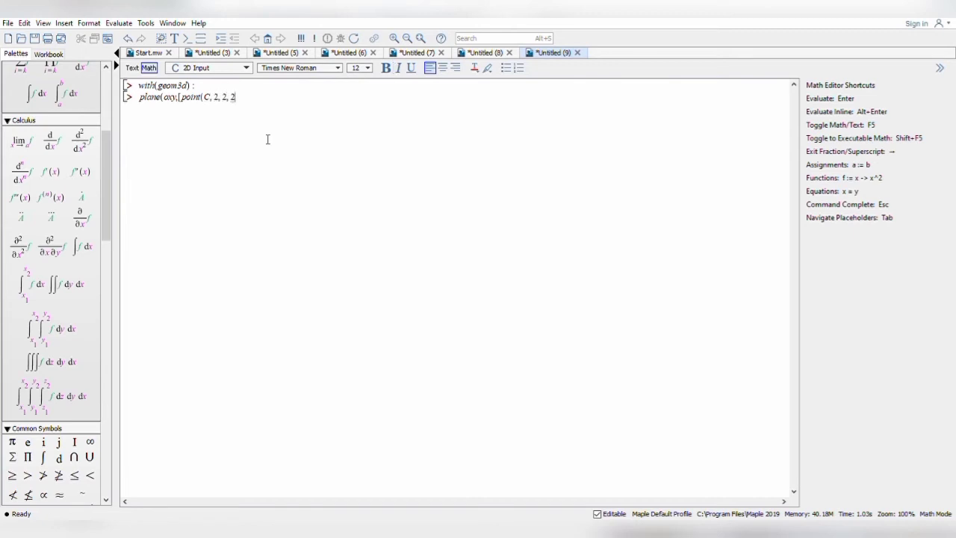
- Add point(X, 3, 1, 1) and point(Y, 5, 6, 5) to the plane's point list, close the definition and evaluate it
text(), point(X,3,1,1),point)
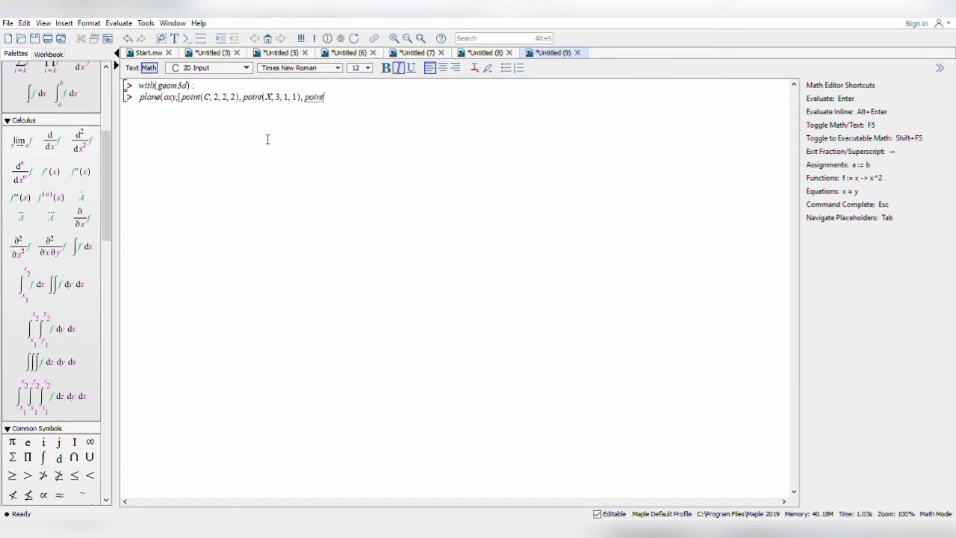
text((Y)5, 6, 5)]))
key(Return)
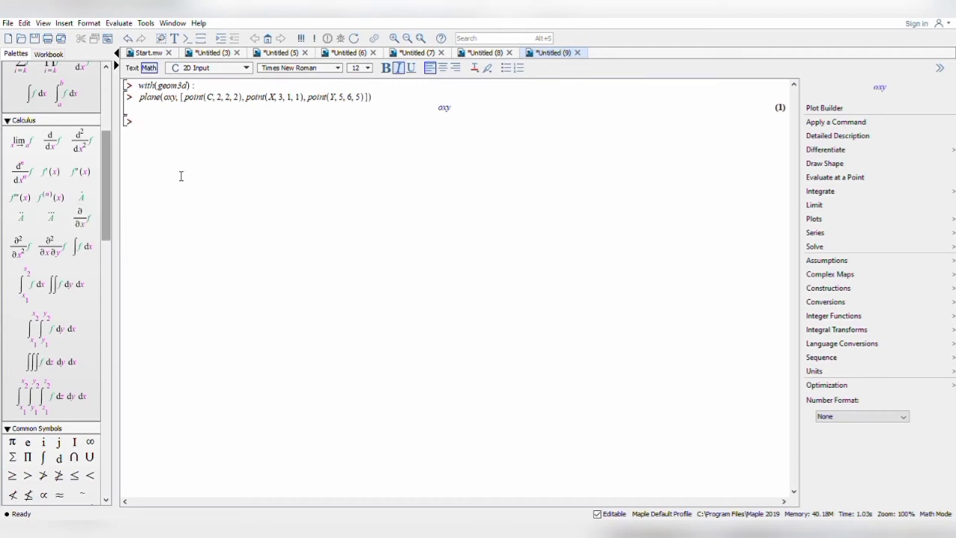
- End the plane definition with a colon and re-evaluate it to suppress its output
click(381, 103)
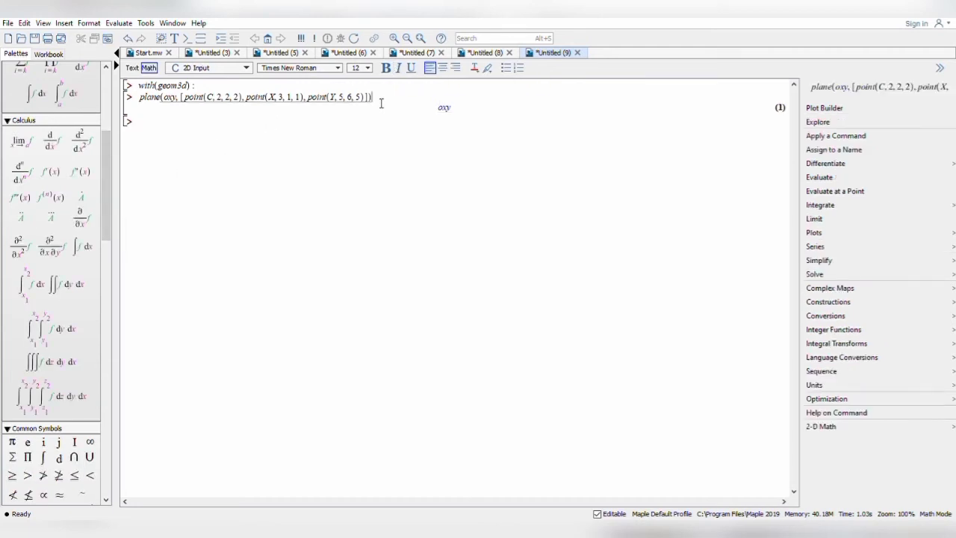
text(:)
key(Return)
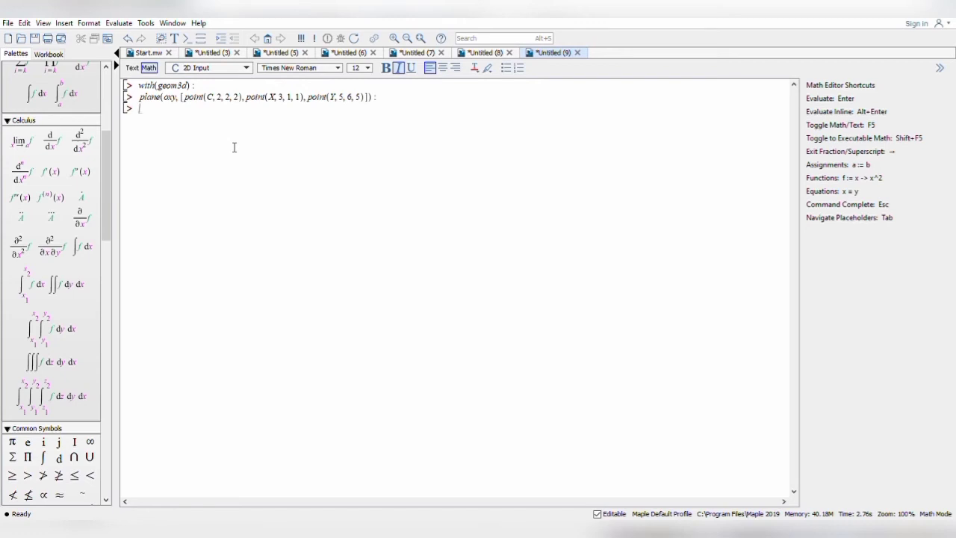
- Enter and evaluate sphere(s[point(o,-2,-4,-5), 10]) as a definition of sphere s with centre o and radius 10
text(sph)
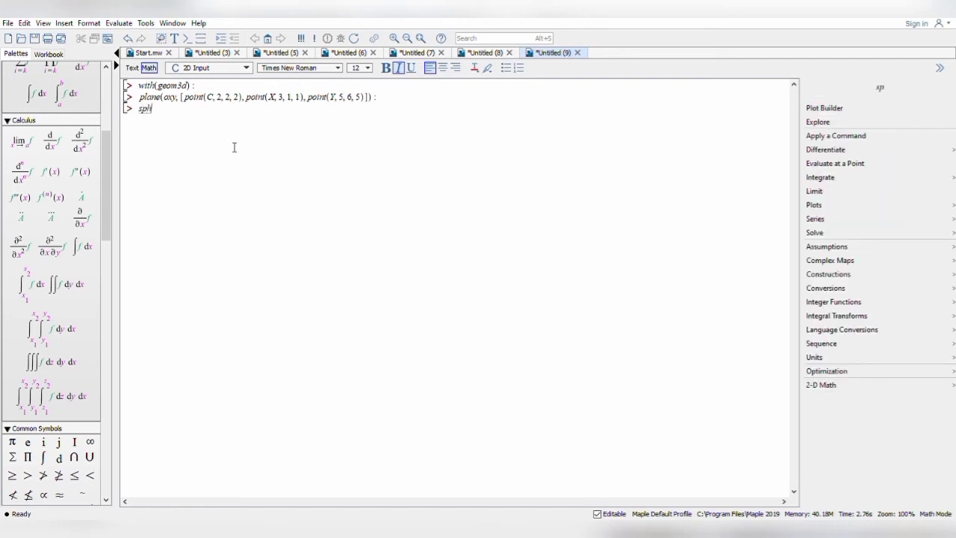
text(ere)
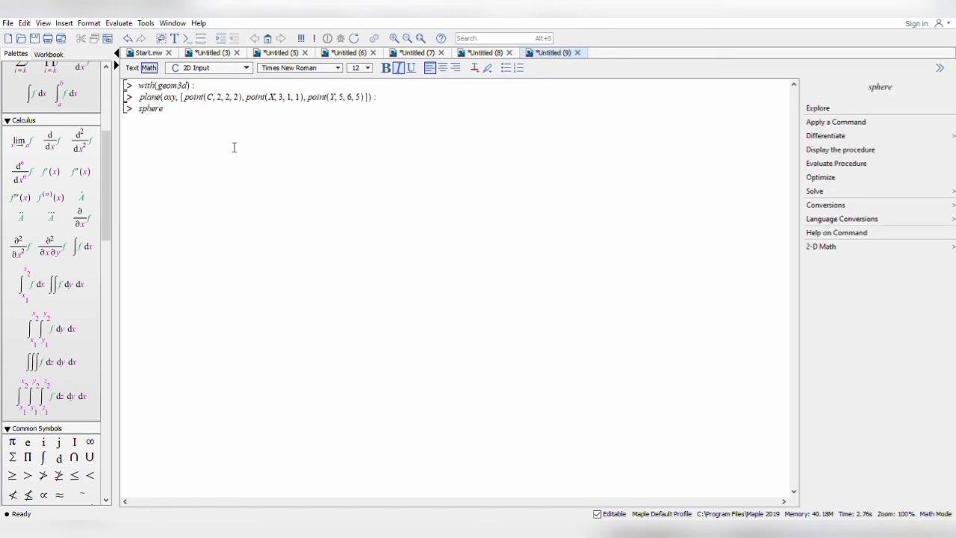
text((s[)
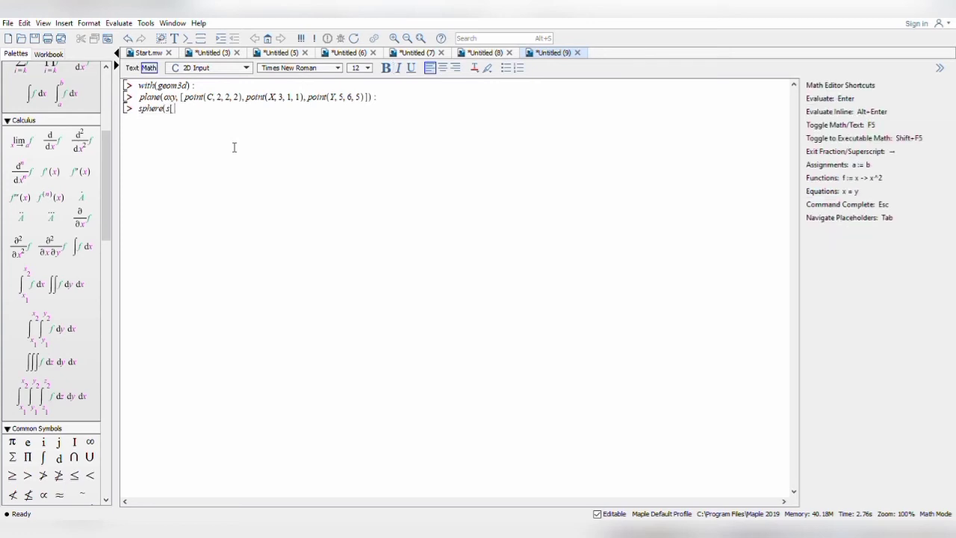
text(point(o,-2,-4,-5), 10])
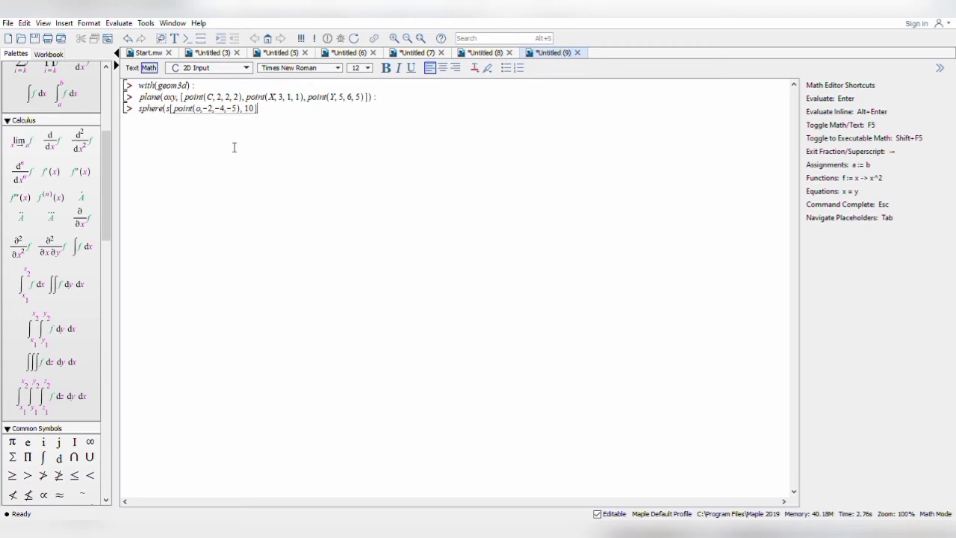
text())
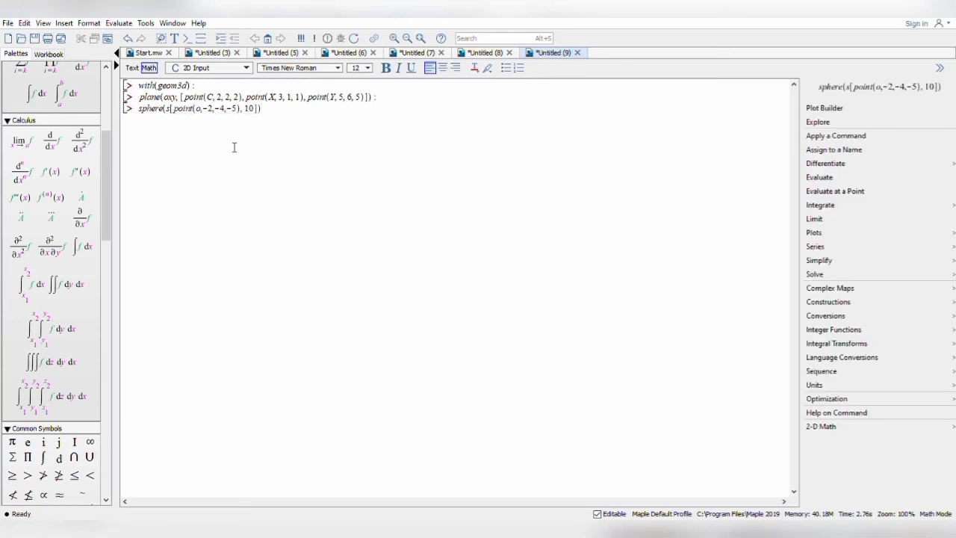
key(Return)
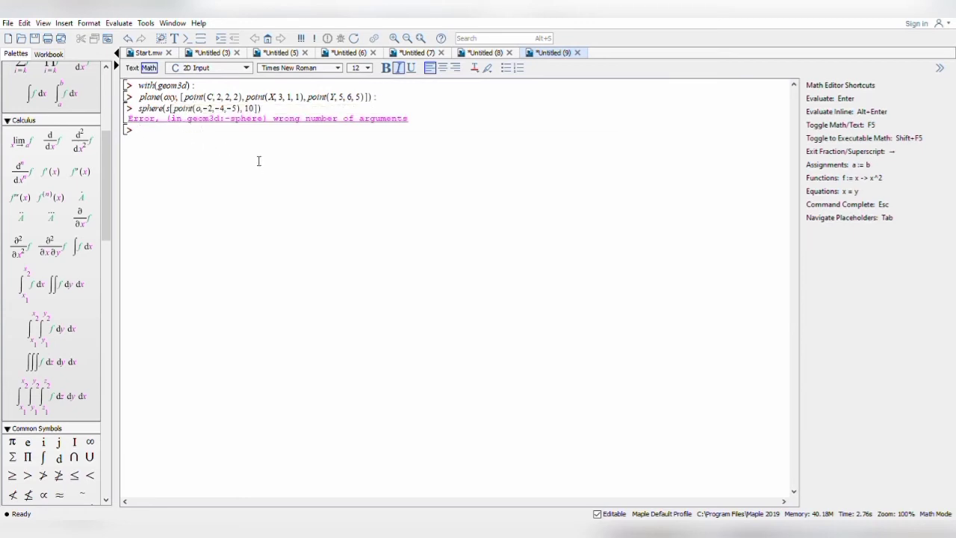
- Insert a comma after the name s in the sphere definition and re-evaluate it
click(171, 108)
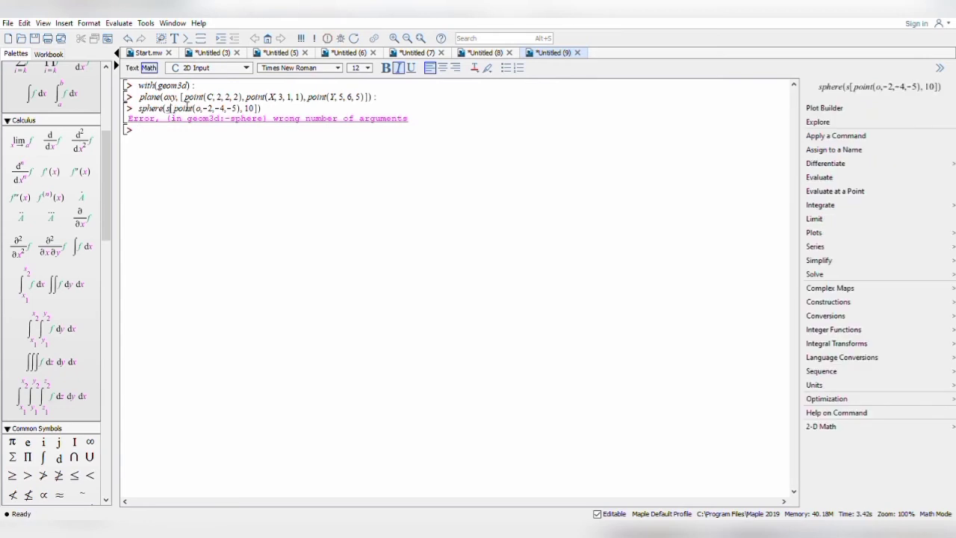
text(,)
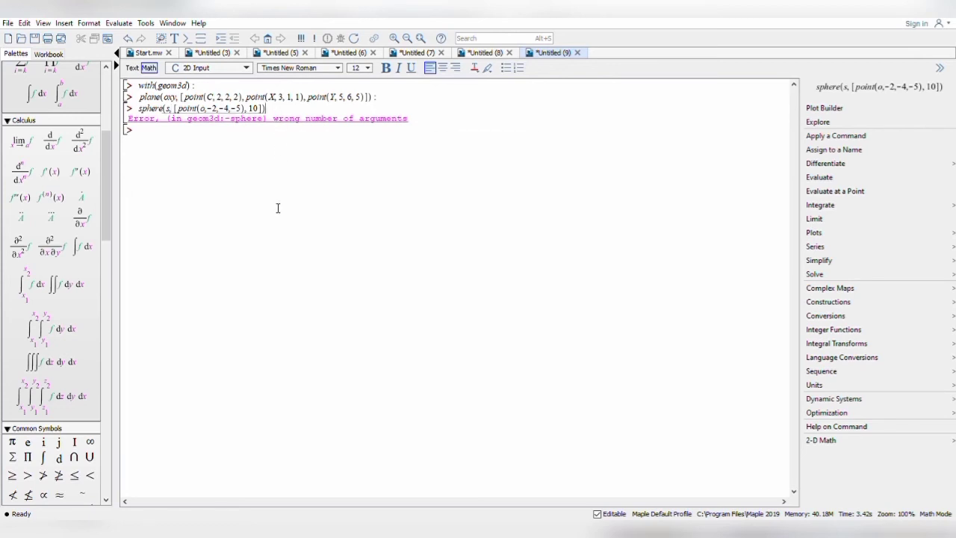
key(Return)
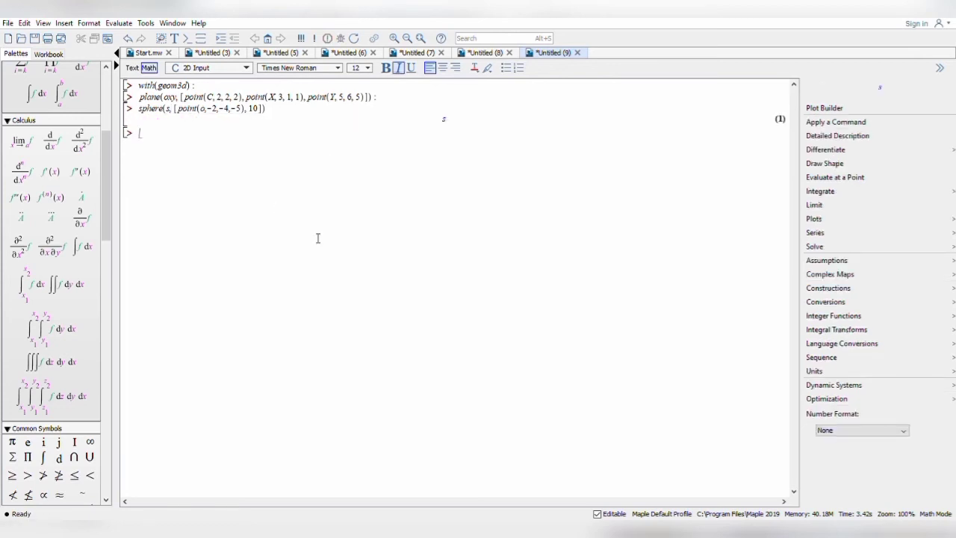
- Reflect sphere s across plane oxy under the name sl by evaluating reflection(sl, s, oxy)
text(refle)
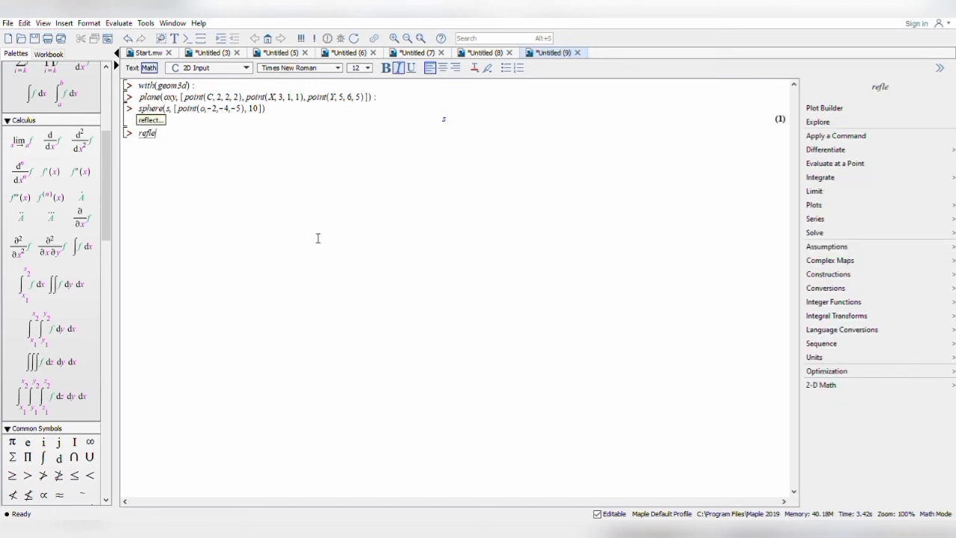
text(ctio)
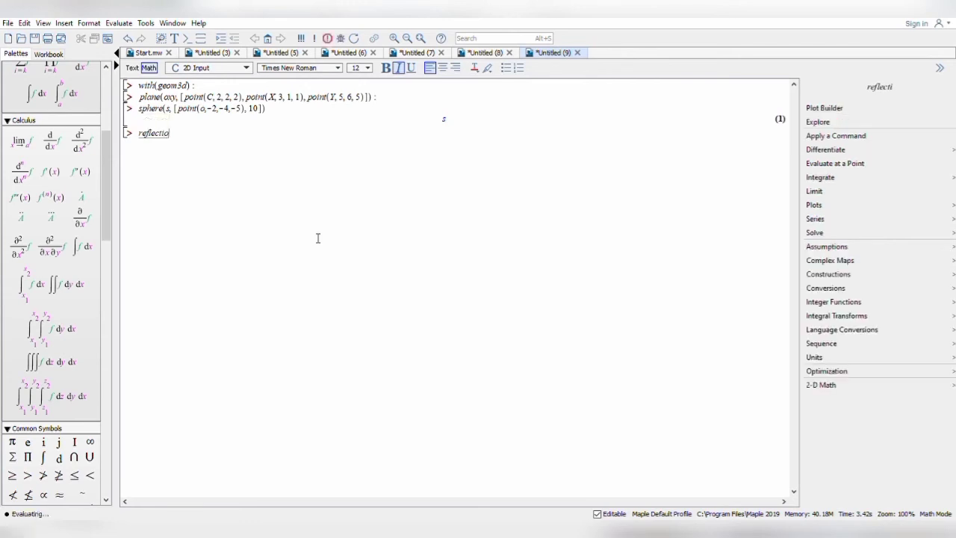
text(n(s)
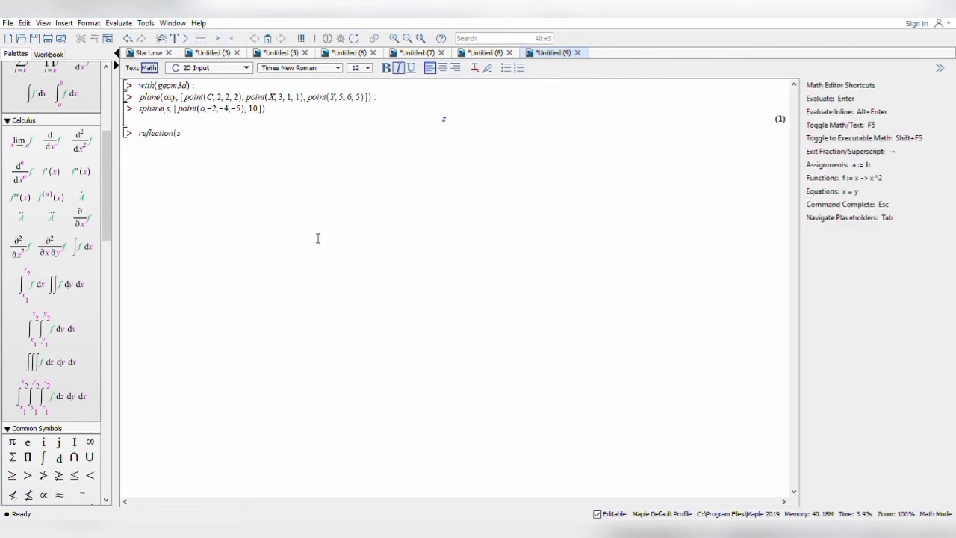
text(1)
text(, s, o)
text(xy)
text())
key(Return)
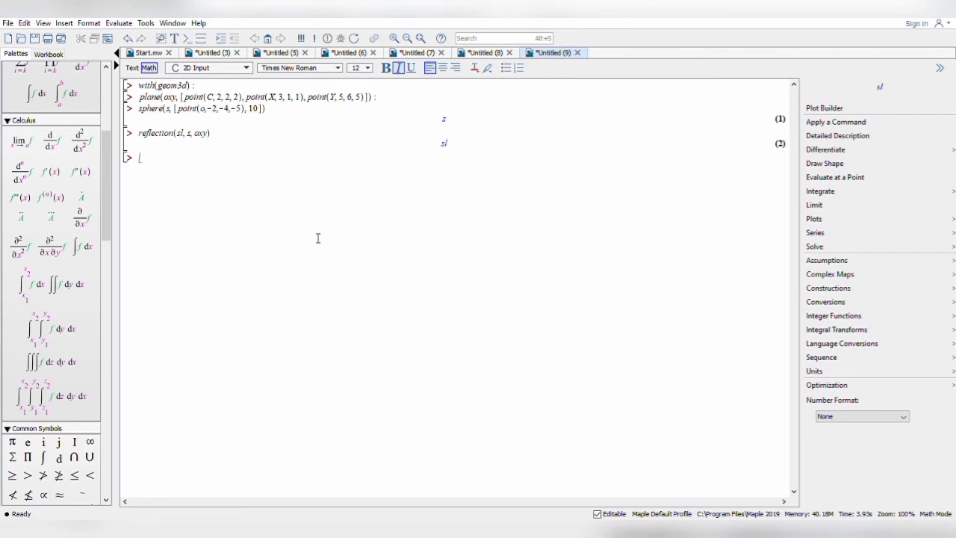
- Output the geometric details of the reflected sphere with detail(sl)
text(detail)
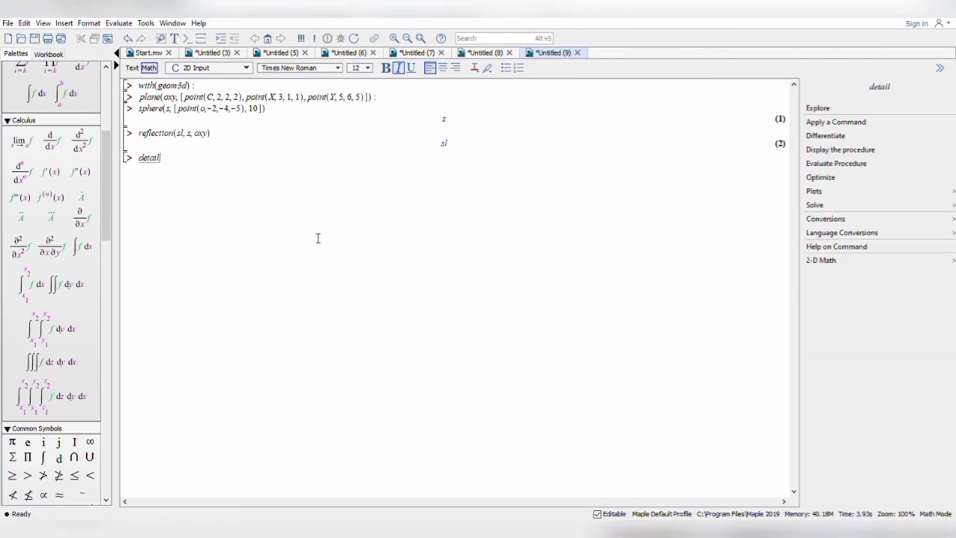
text((sl))
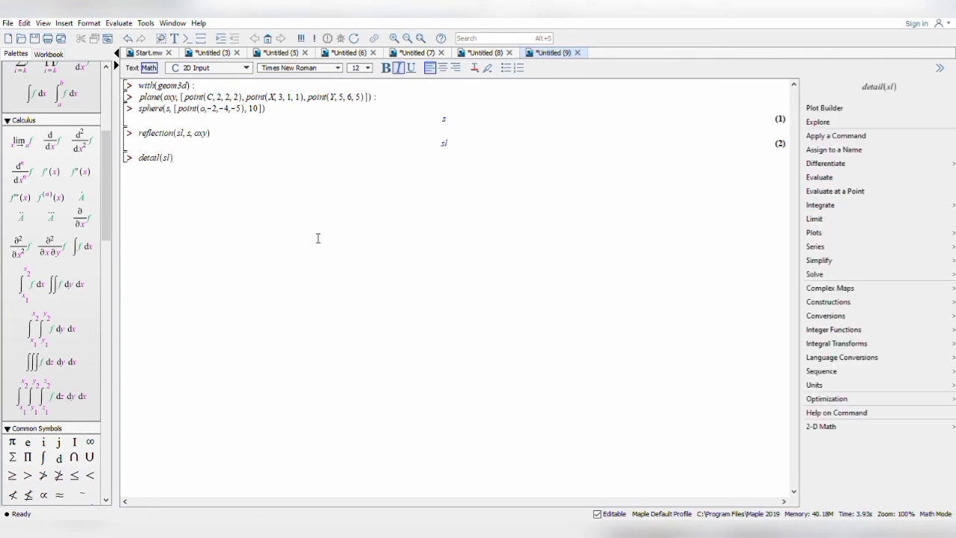
key(Return)
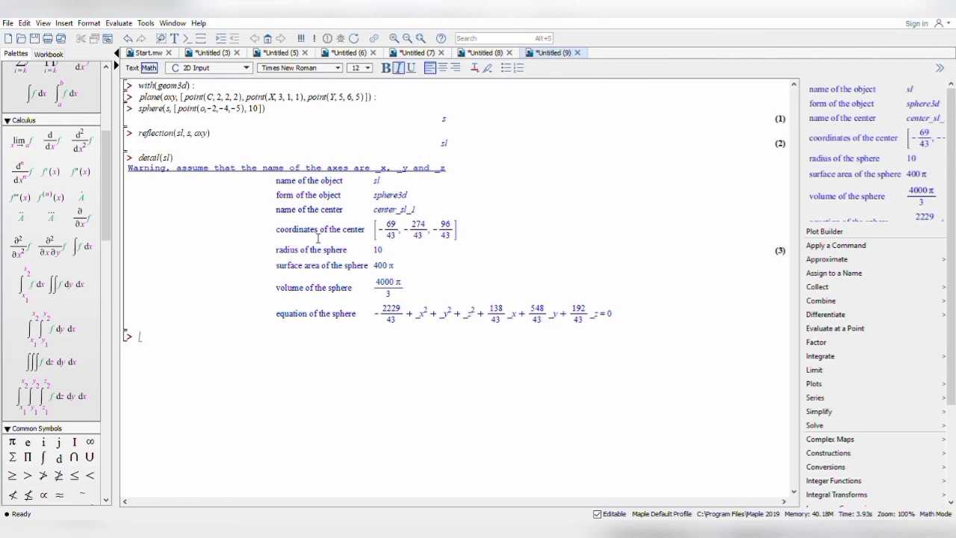
- Enter a second reflection command that reflects sl across plane oxy under the name s10
text(reflect)
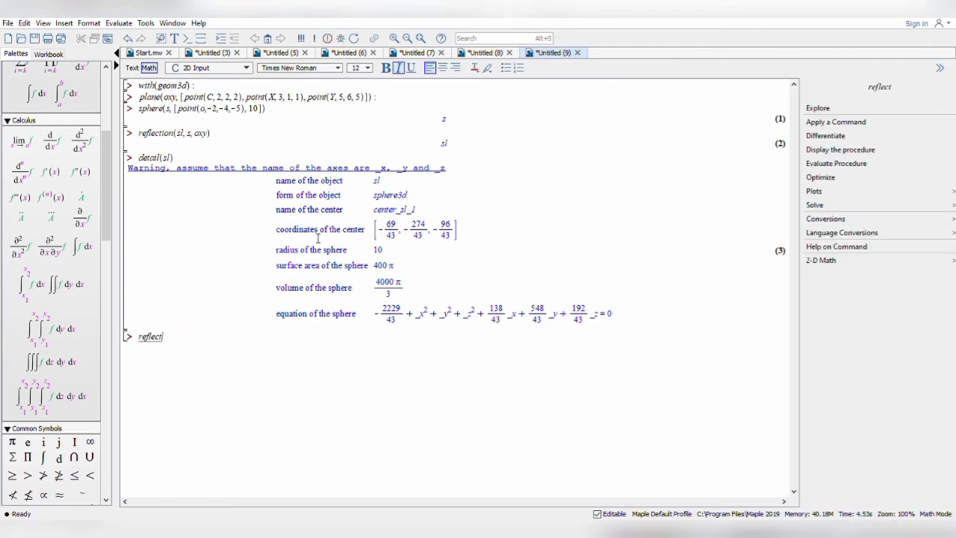
text(io)
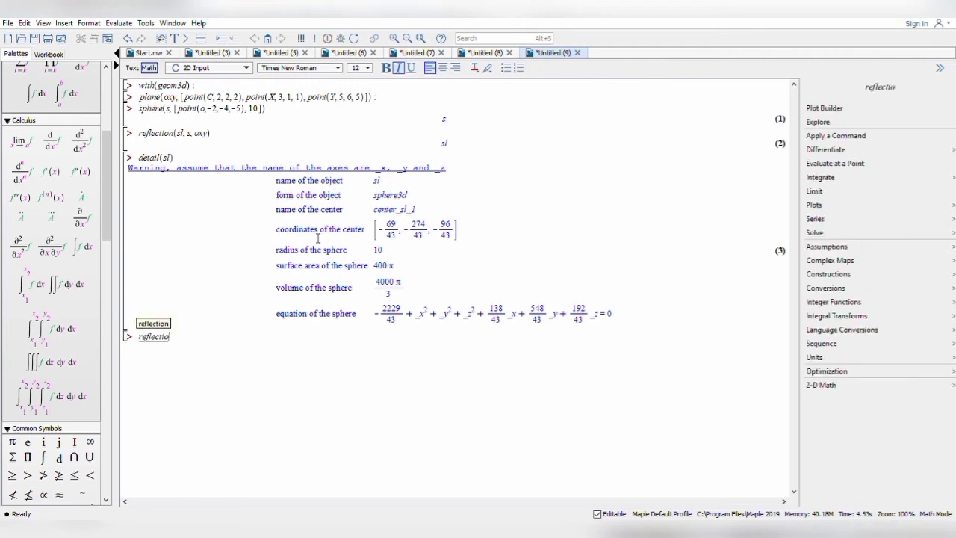
text(n()
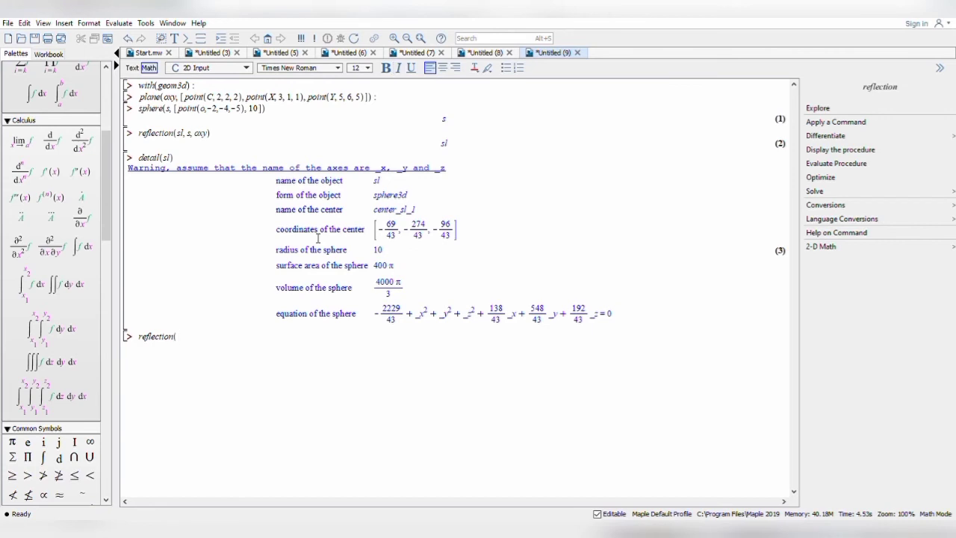
text(s)
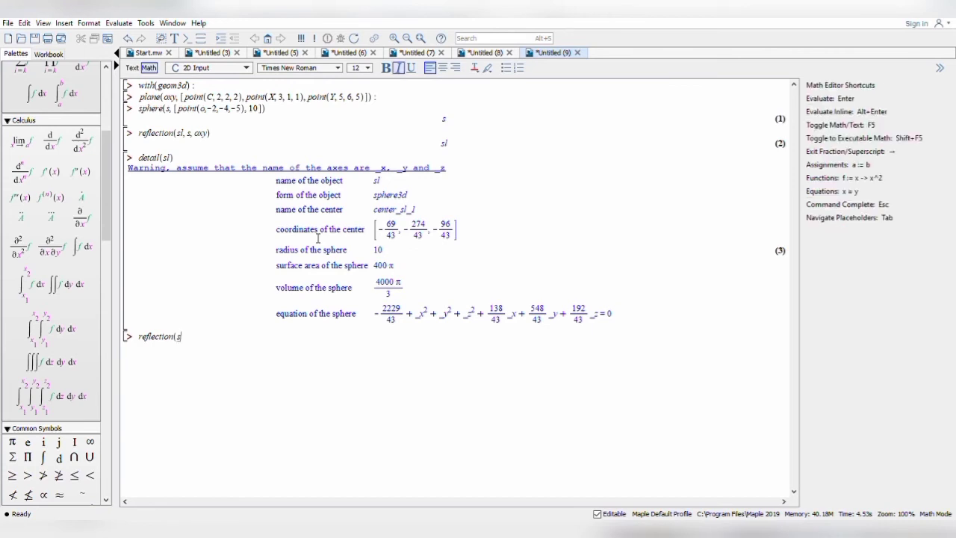
text(10, sl, oxy)
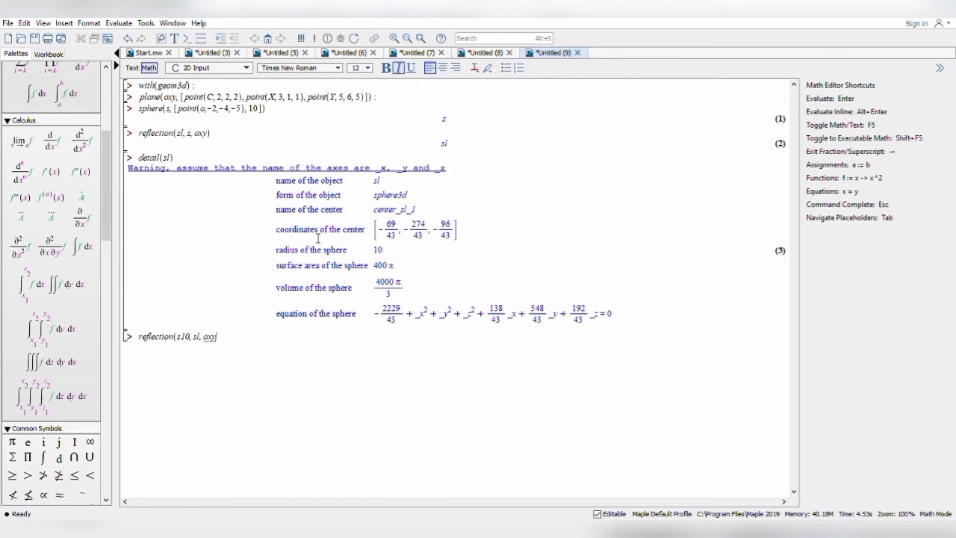
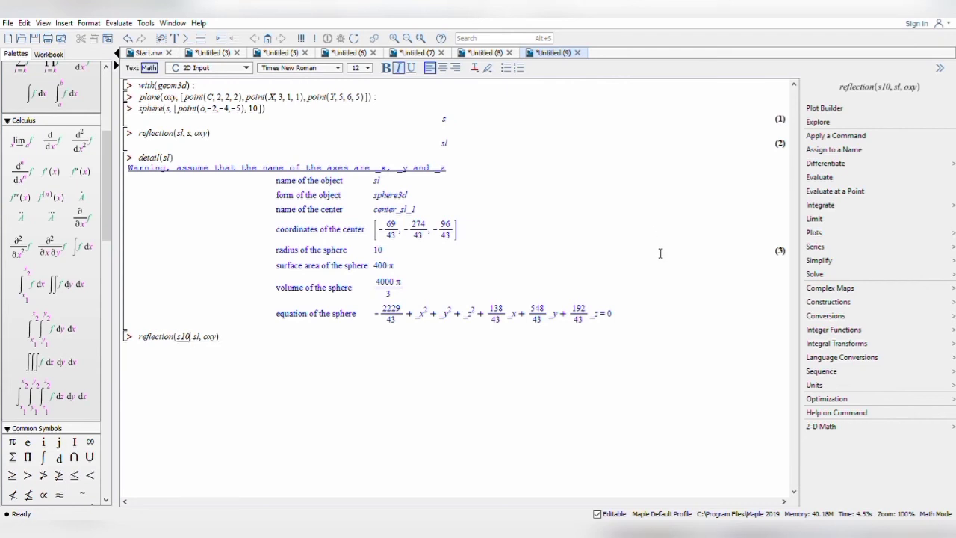
- Rename the second reflection's result to s2 and evaluate reflection(s2, sl, oxy)
key(BackSpace)
key(BackSpace)
text(2)
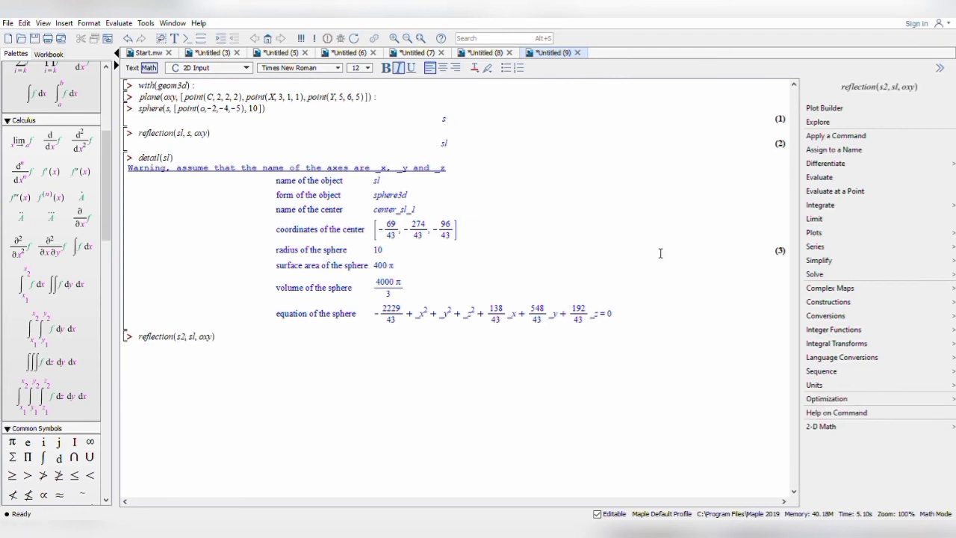
key(Right)
key(Right)
key(Right)
key(Right)
key(Right)
key(Right)
key(Right)
key(Right)
key(Right)
key(Right)
key(Return)
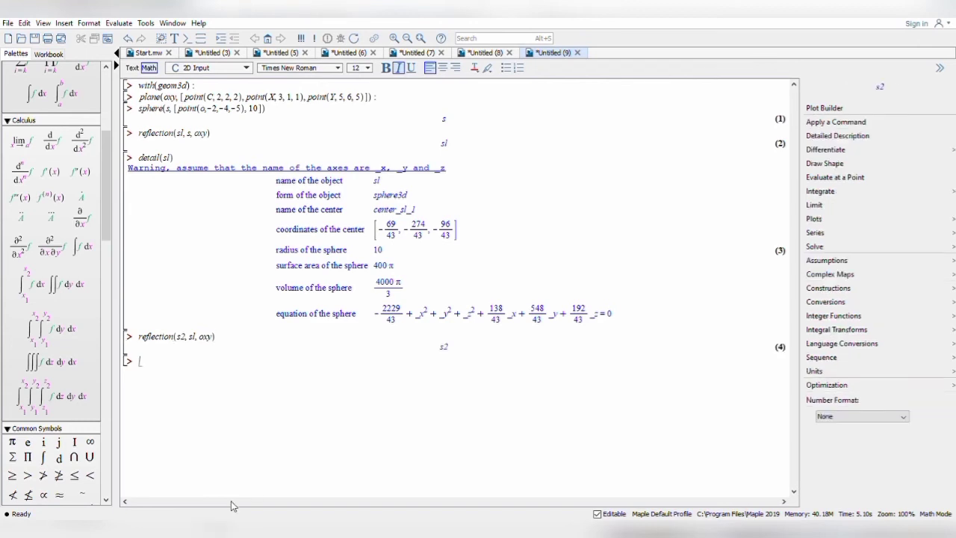
- Test whether the original sphere and its double reflection differ by evaluating AreDistinct(s, s2)
text(Are)
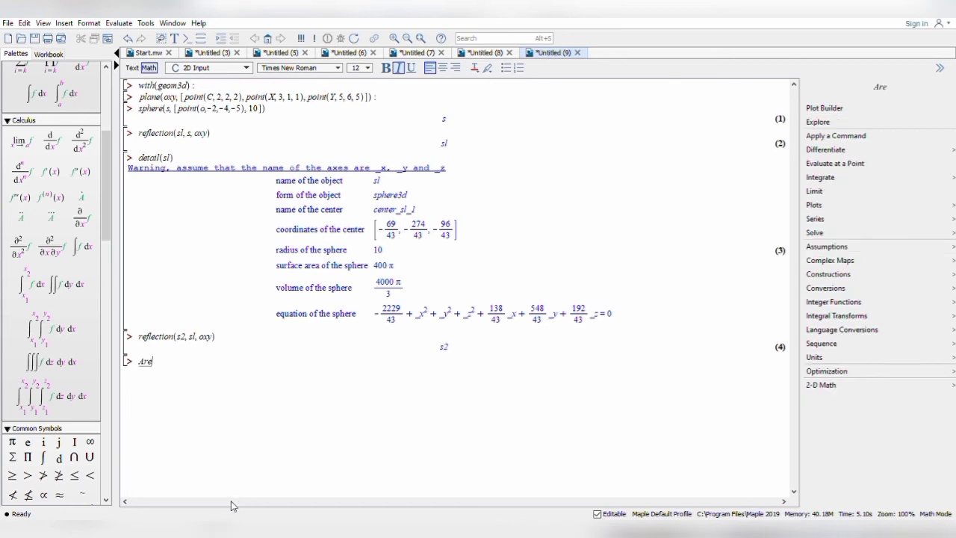
text(Di)
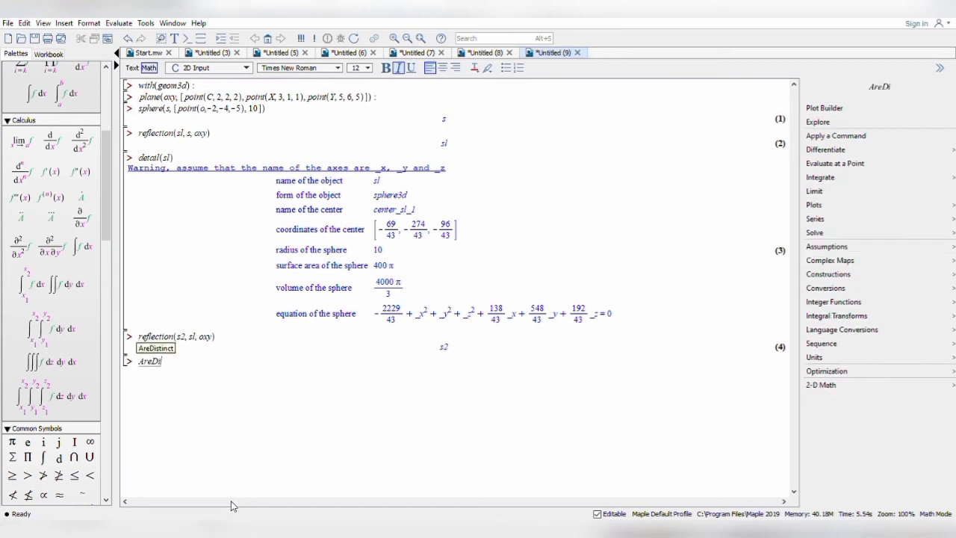
text(tin)
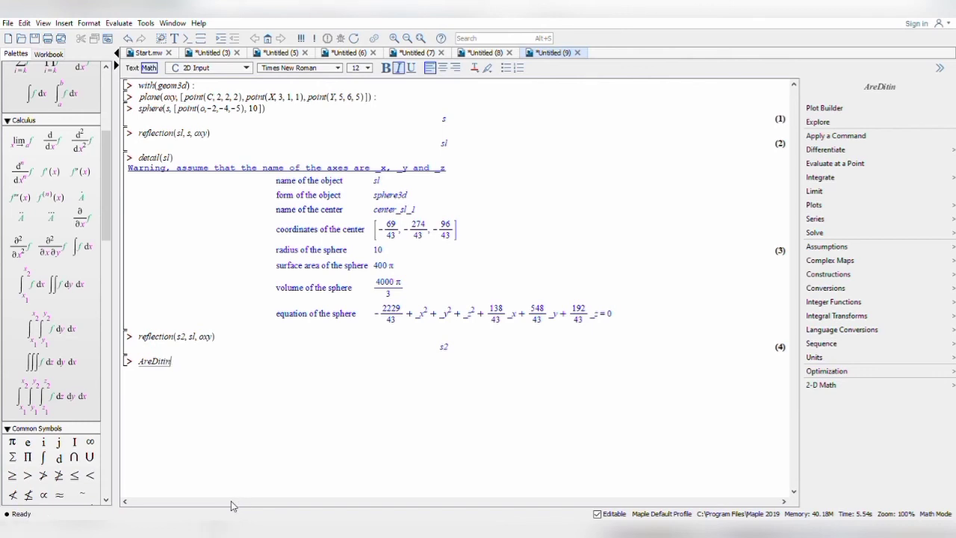
text(ct)
text(s)
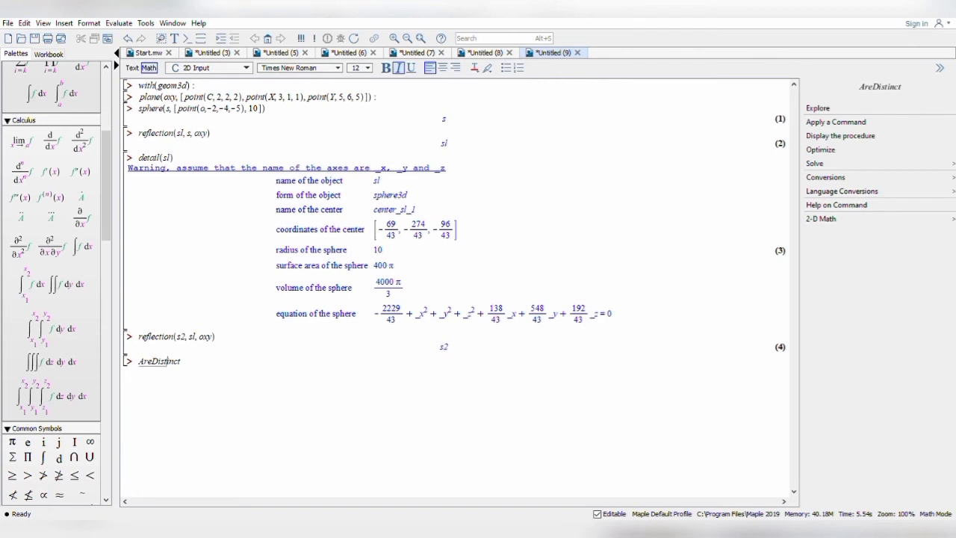
key(Right)
key(Right)
key(Right)
text((s, s)
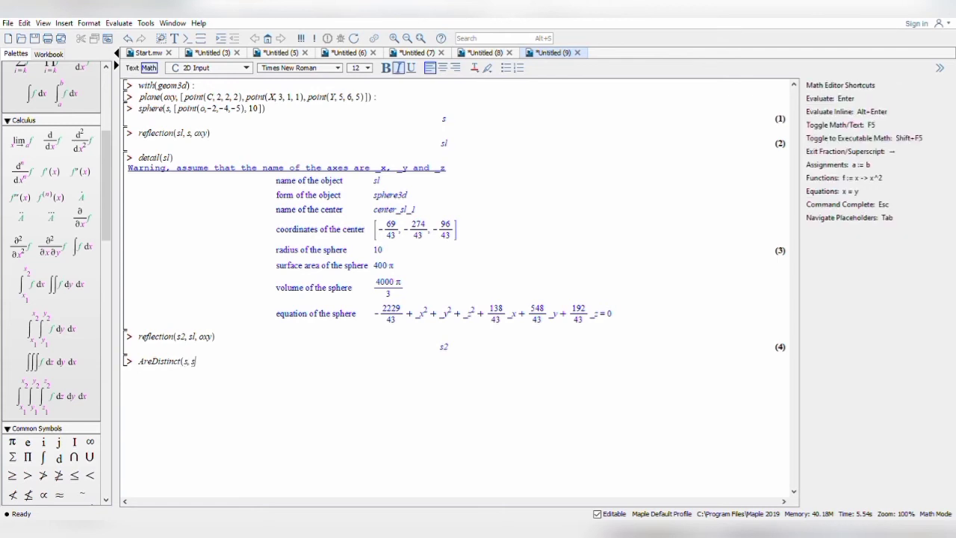
text(2))
key(Return)
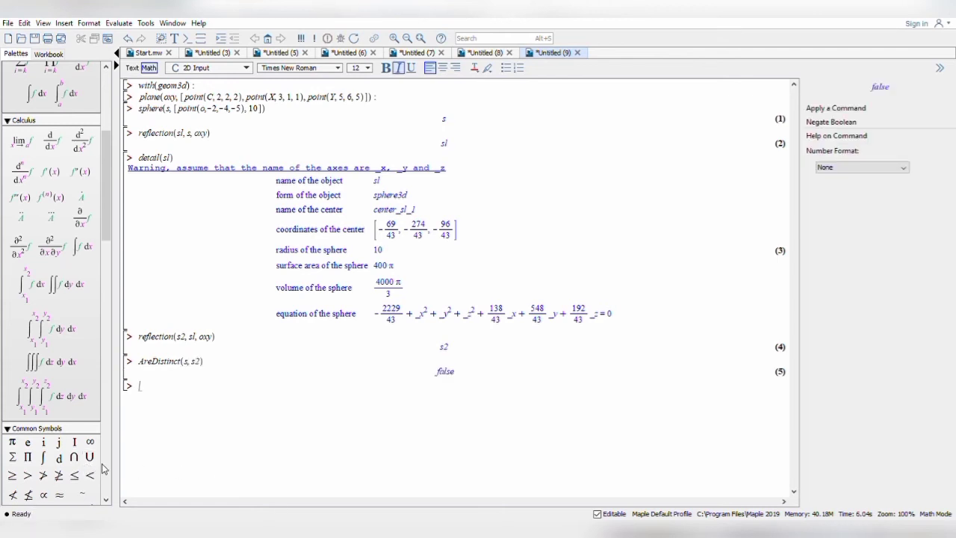
- Enter and evaluate a draw command for [s, sl, oxy] with style = patch and lightmodel = light4
text(dra)
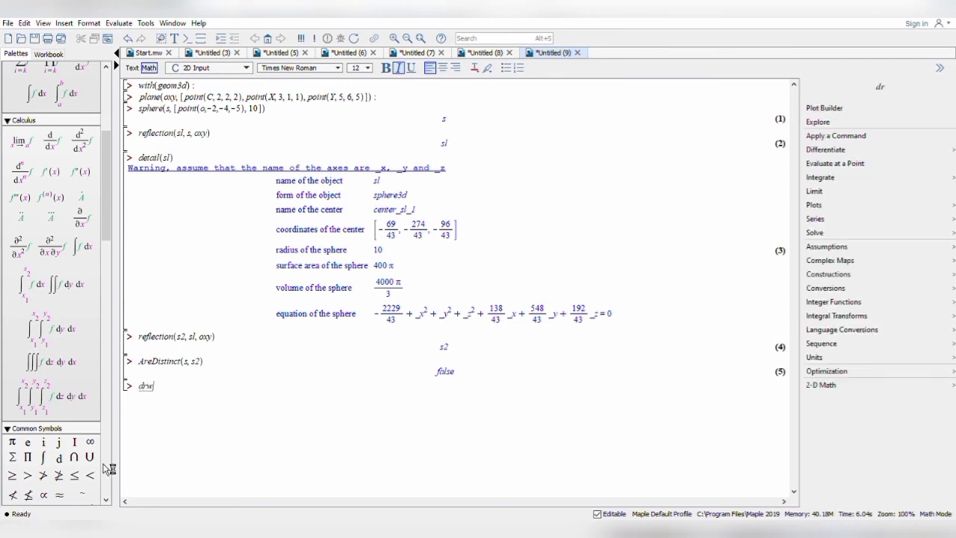
text(w)
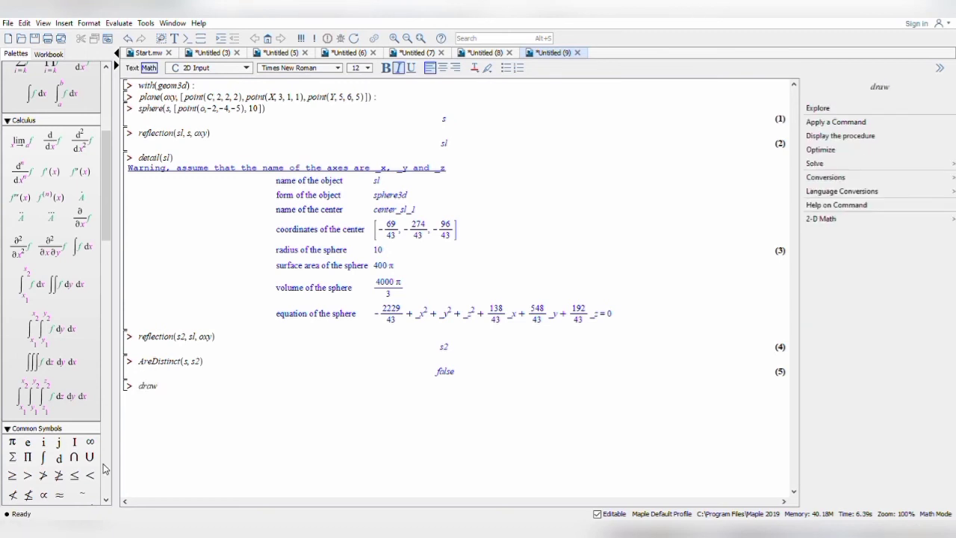
text(([)
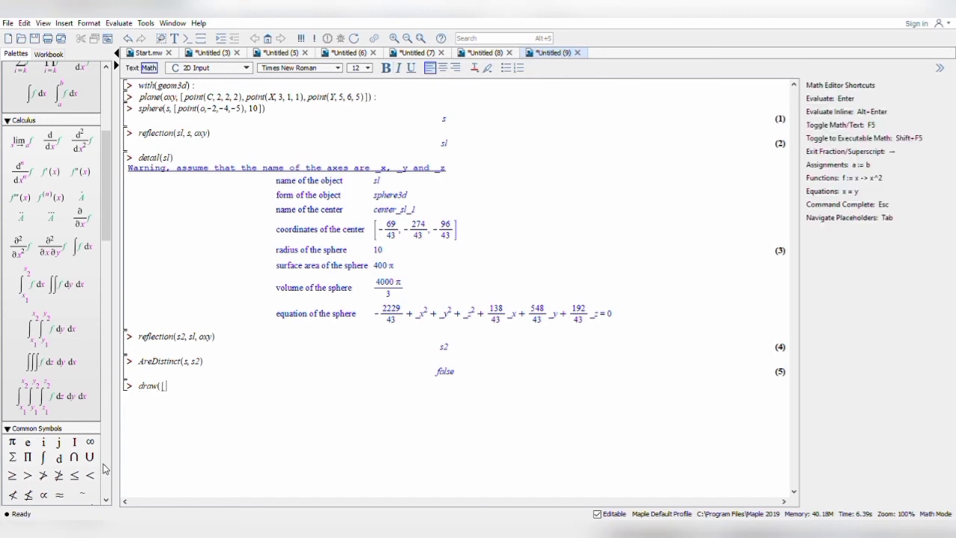
text(s, sl, oxy]style = pa)
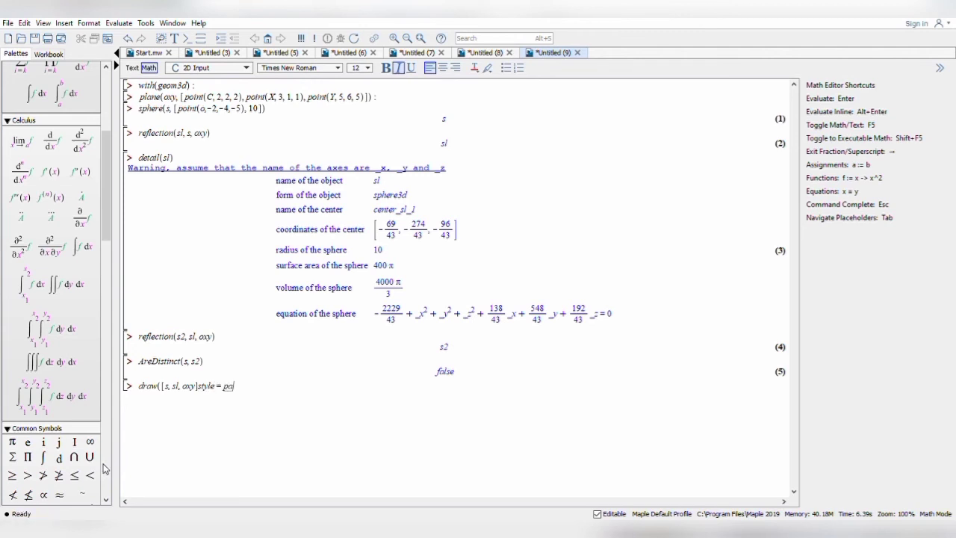
text(tch, lightmodel = ligh)
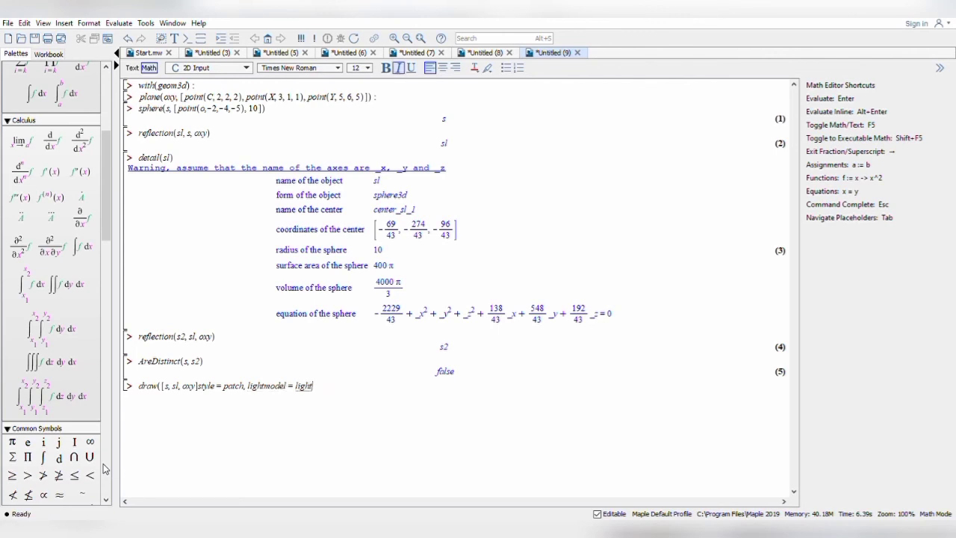
text(t4))
key(Return)
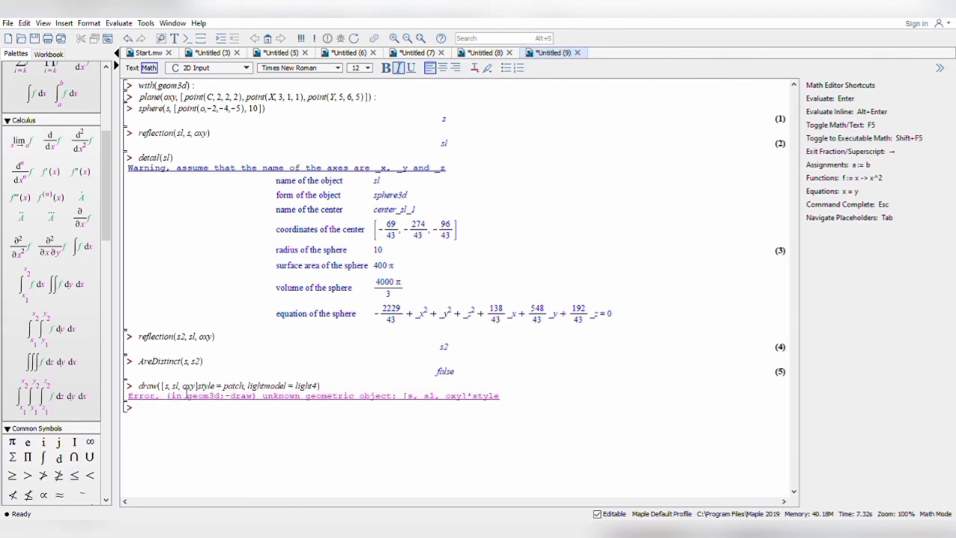
- Insert the missing comma before style in the draw command and evaluate it again
click(204, 388)
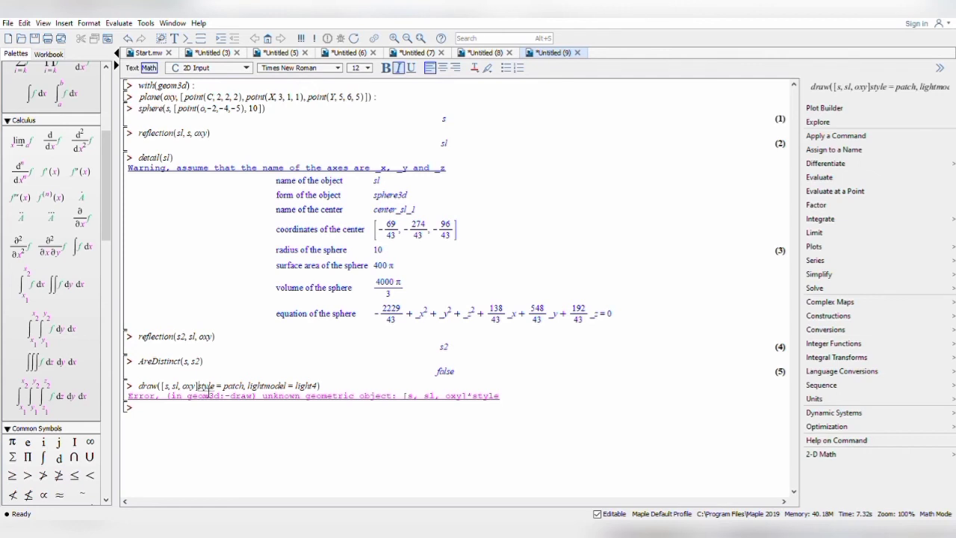
text(,)
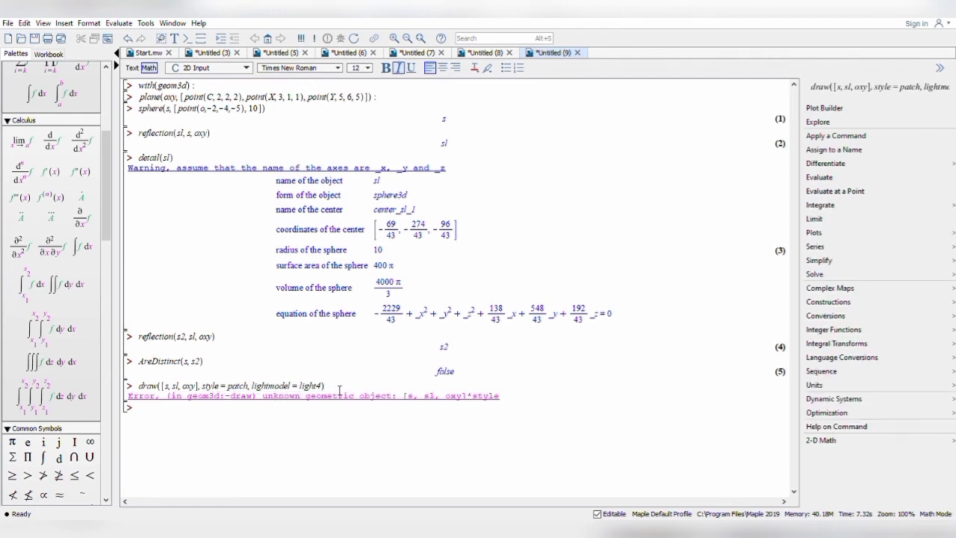
key(Return)
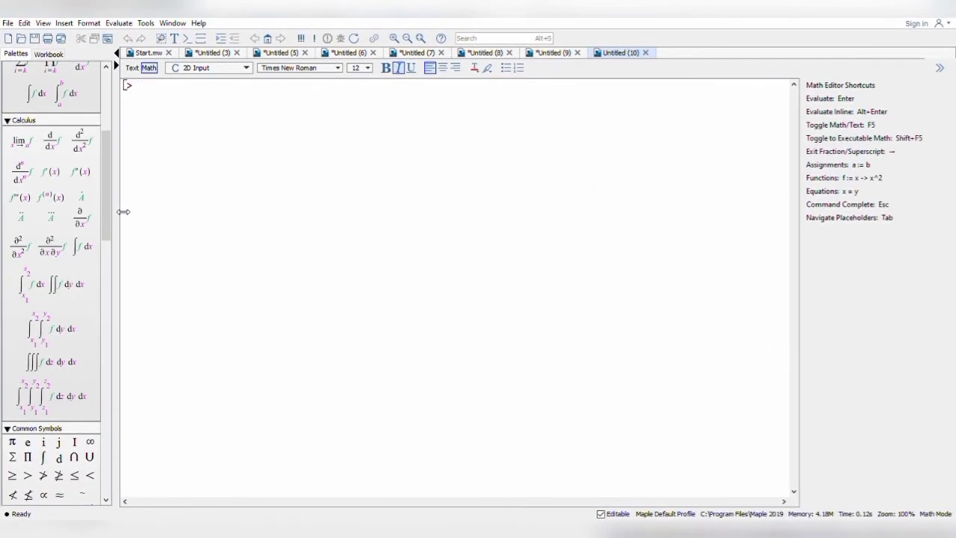
- Load the geom3d package in the new blank worksheet by evaluating with(geom3d)
text(with)
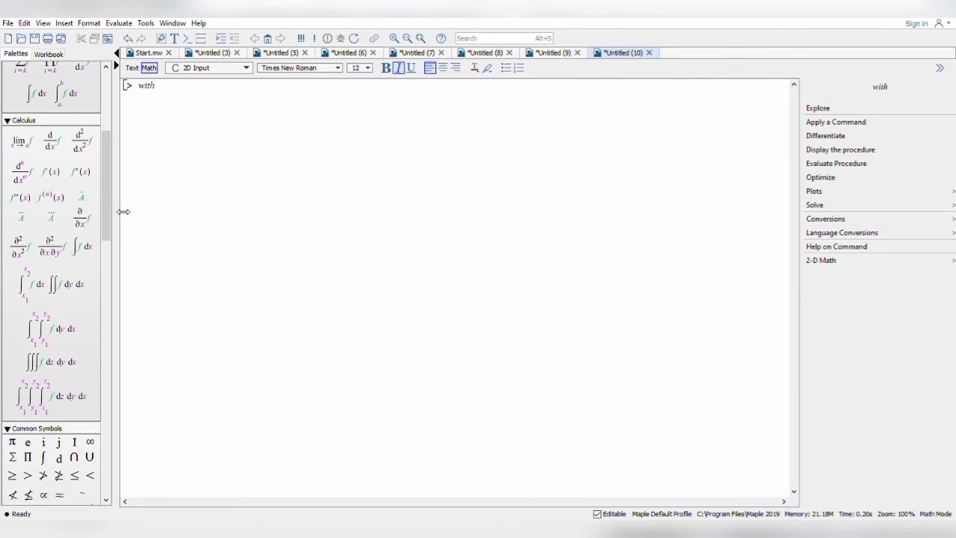
text((geo)
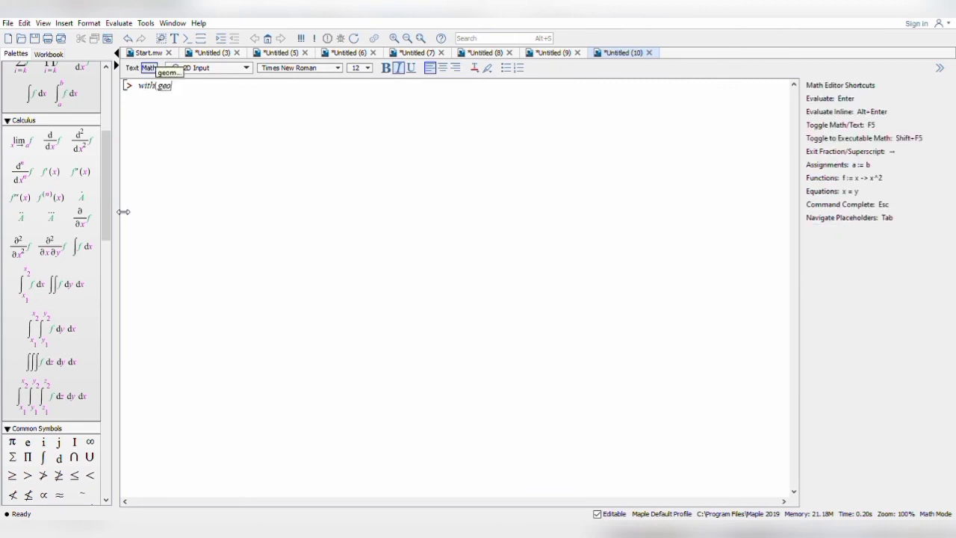
text(m3d))
key(Return)
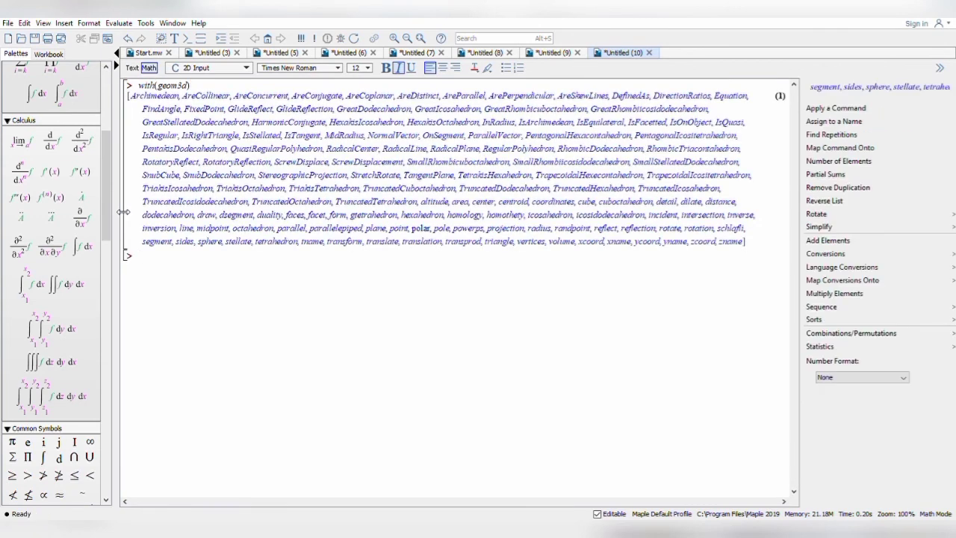
- Define point A with coordinates sqrt(5), sqrt(5), 10 by evaluating point(A, sqrt(5), sqrt(5), 10)
text(poi)
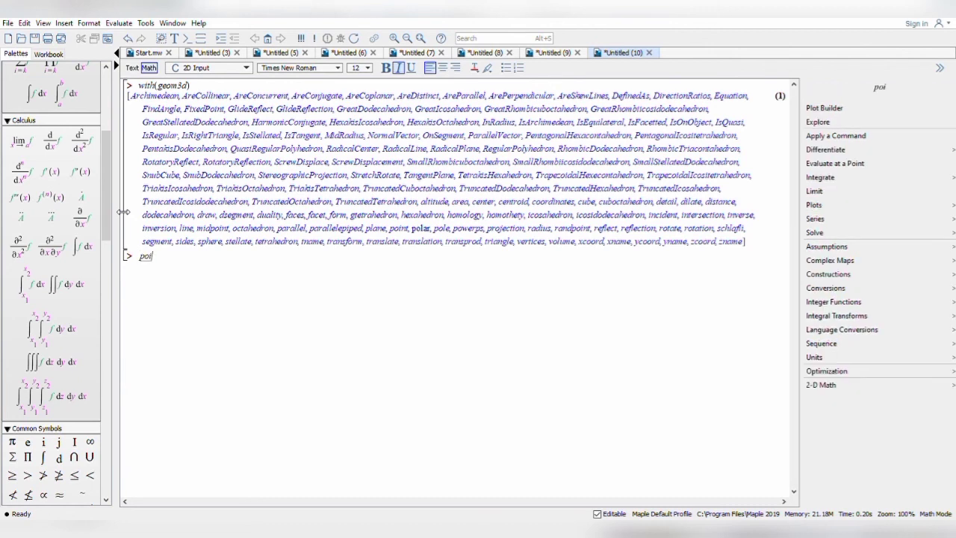
text(nt)
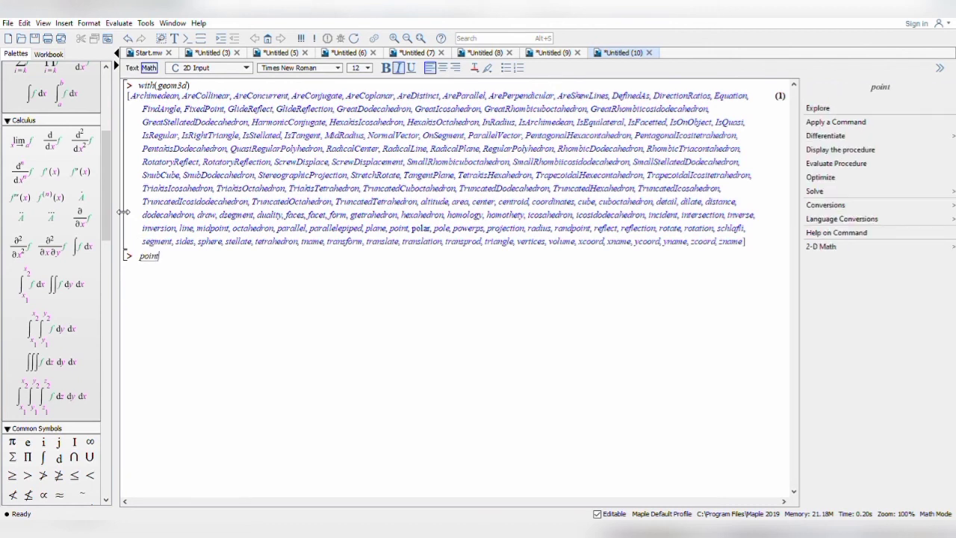
text((A)
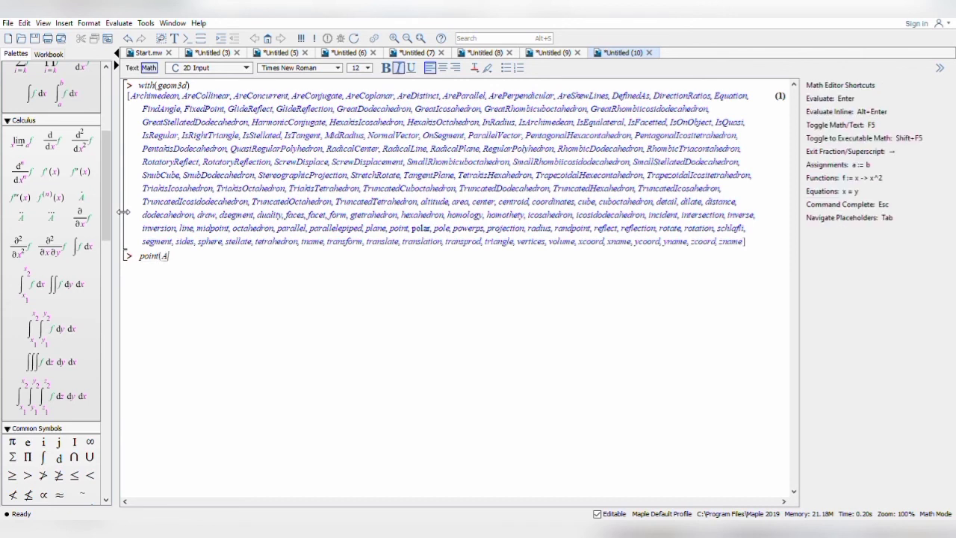
text(, sqrt(5))
text(, sqrt(5),)
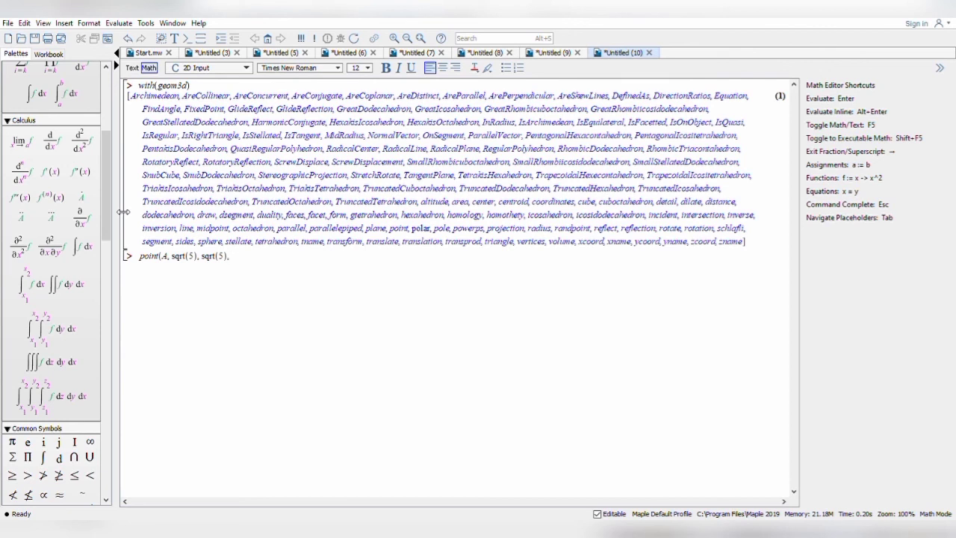
text(10))
key(Return)
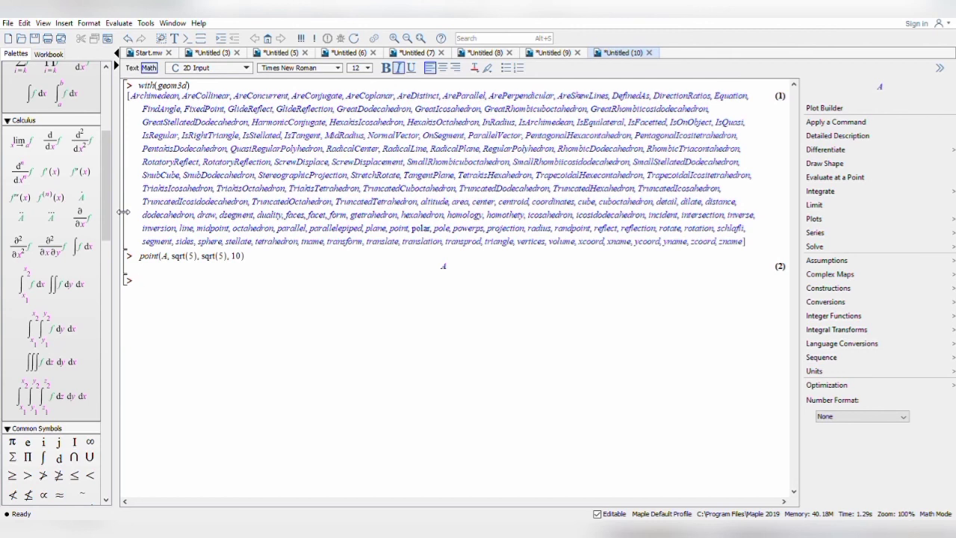
- Suppress the output of the point A definition with a trailing colon and evaluate it again
click(256, 263)
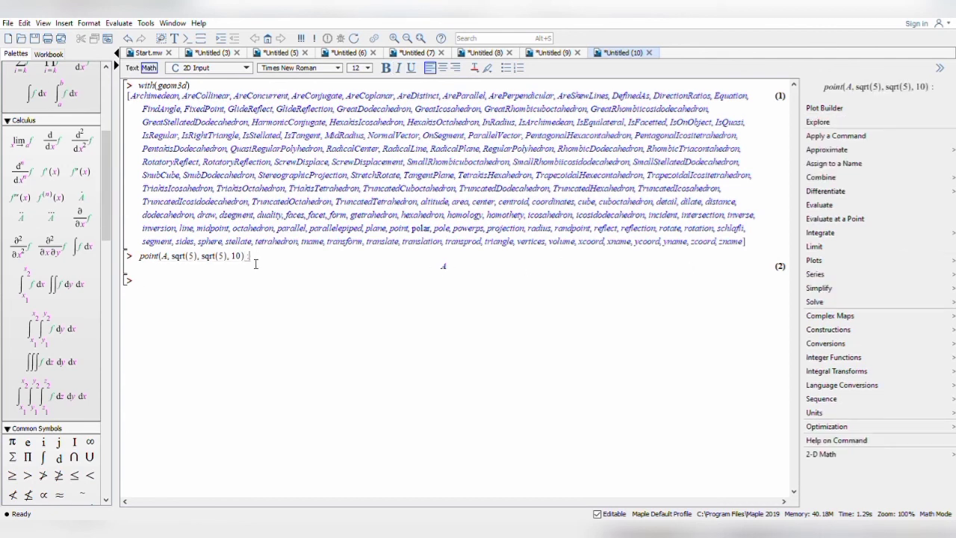
text(:)
key(Return)
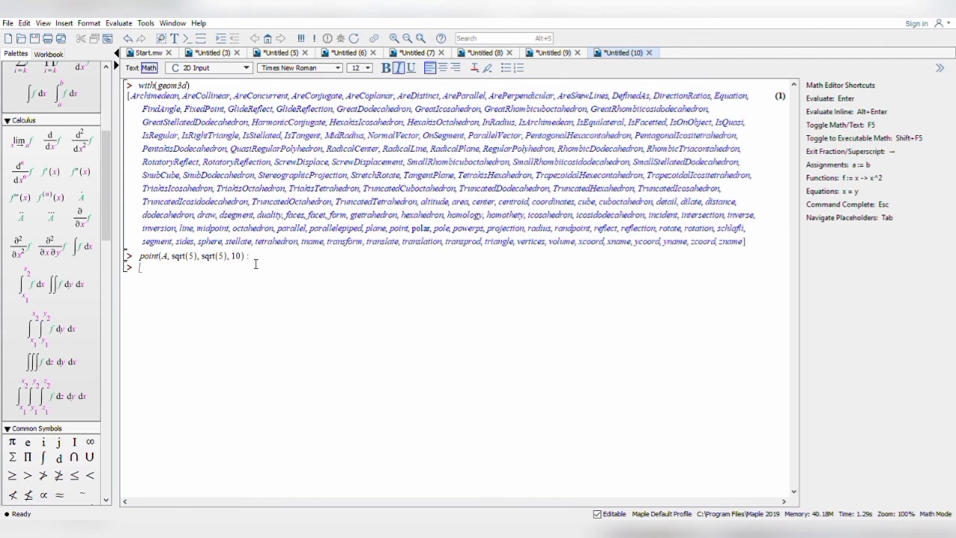
- Output the geometric details of point A by evaluating detail(A)
text(det)
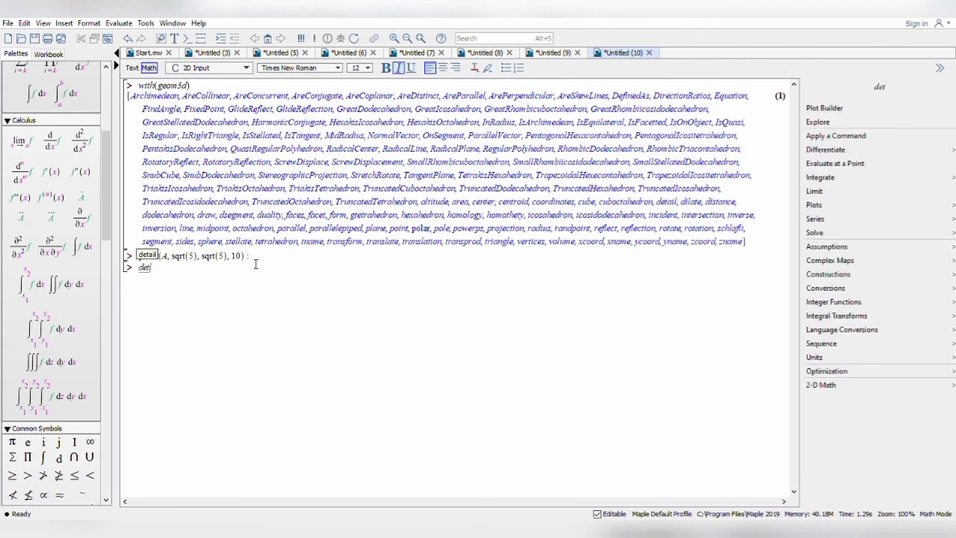
text(ail)
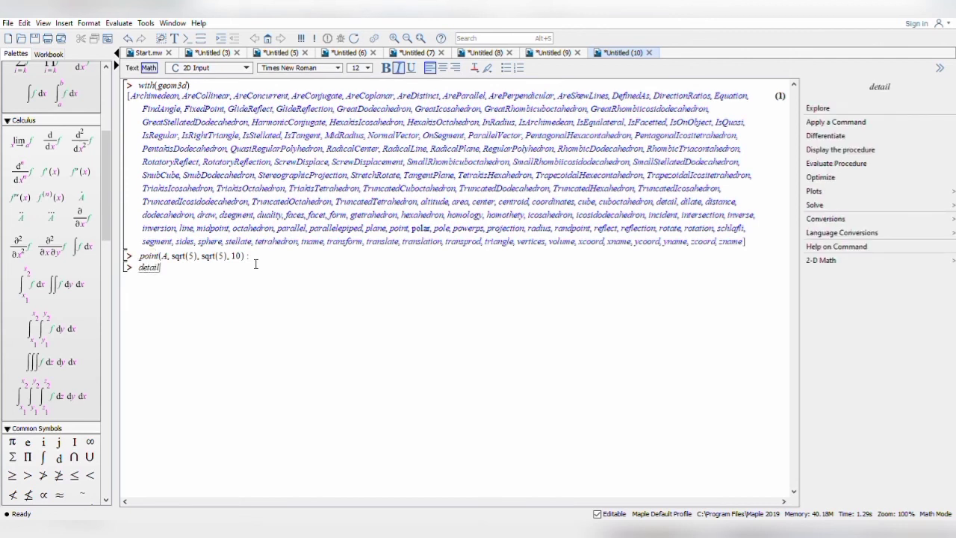
text((A))
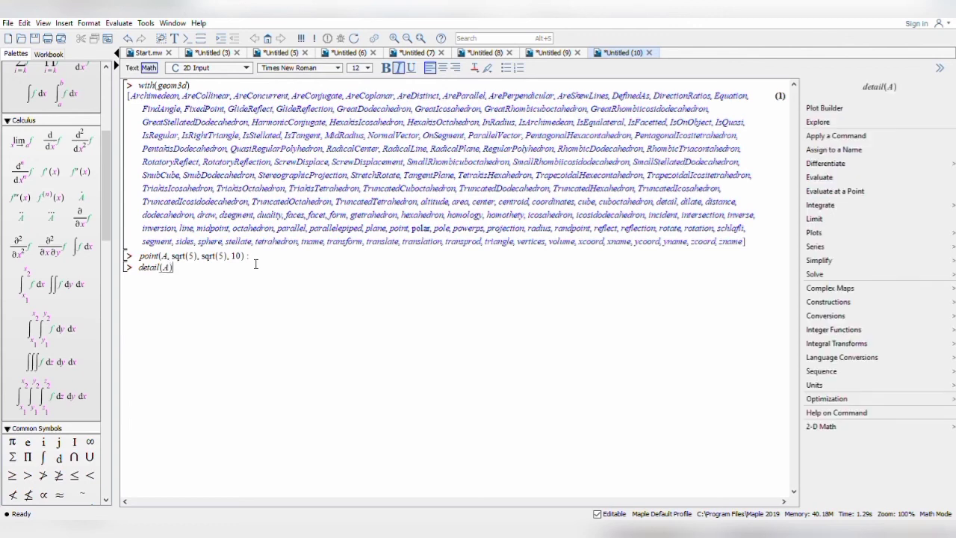
key(Return)
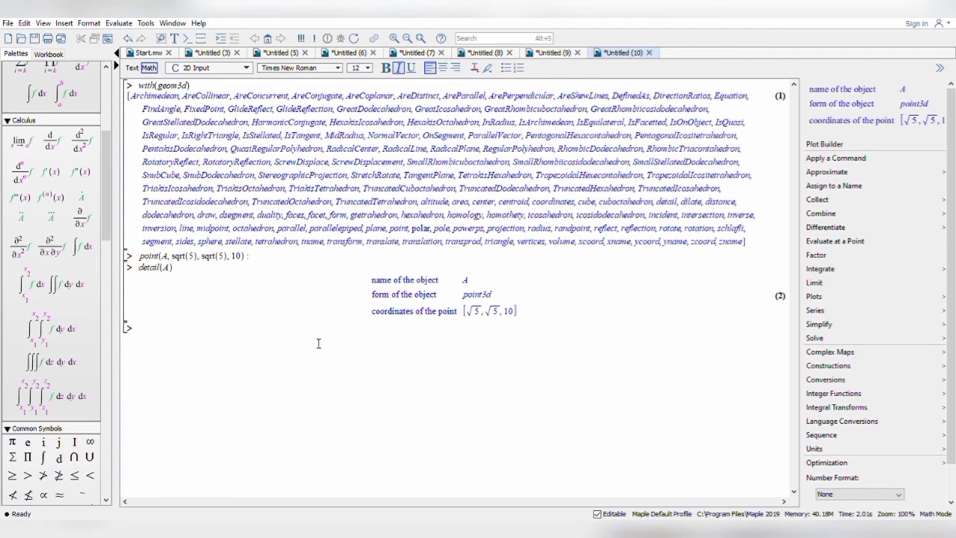
- Define sphere s centred at A with radius 15 and axis names x, y, z, suppressing its output with a colon
text(sphere)
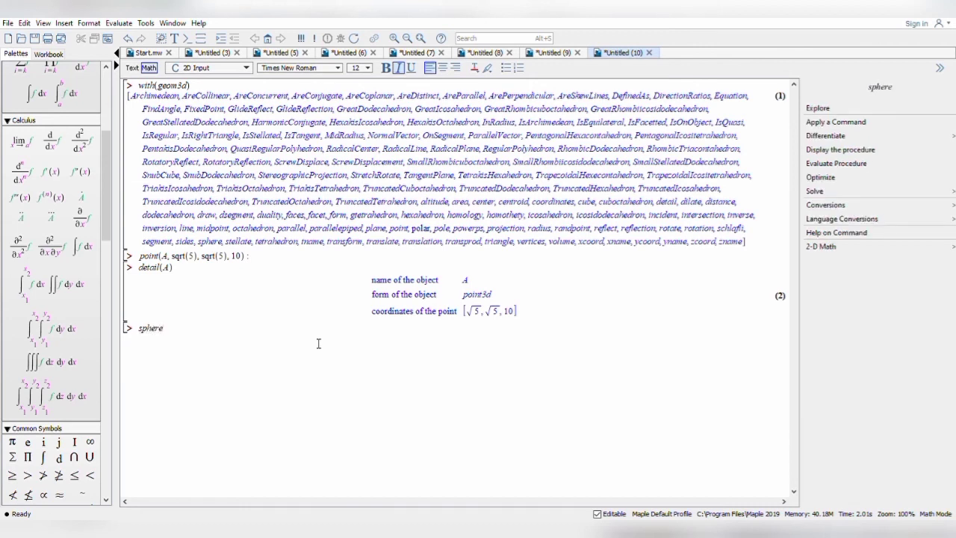
text((s)
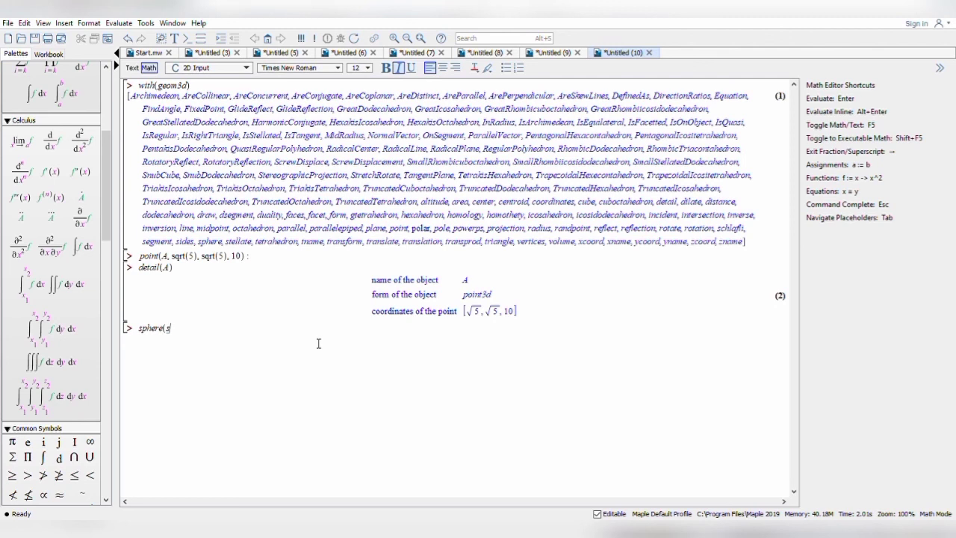
text(,[A,)
text(15],[X)
key(BackSpace)
text(x, y, z]))
key(Return)
- Output the geometric details of sphere s by evaluating detail(s)
text(de)
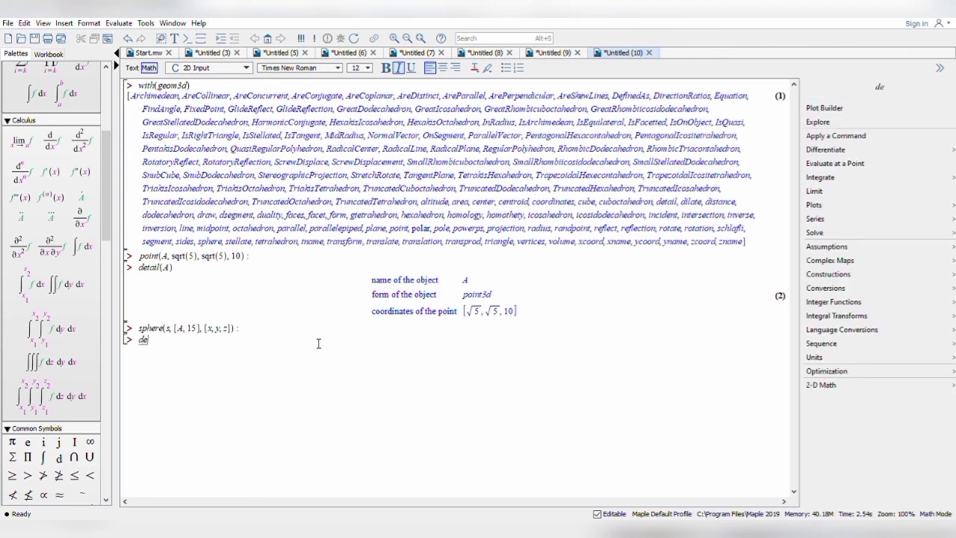
text(tail(s))
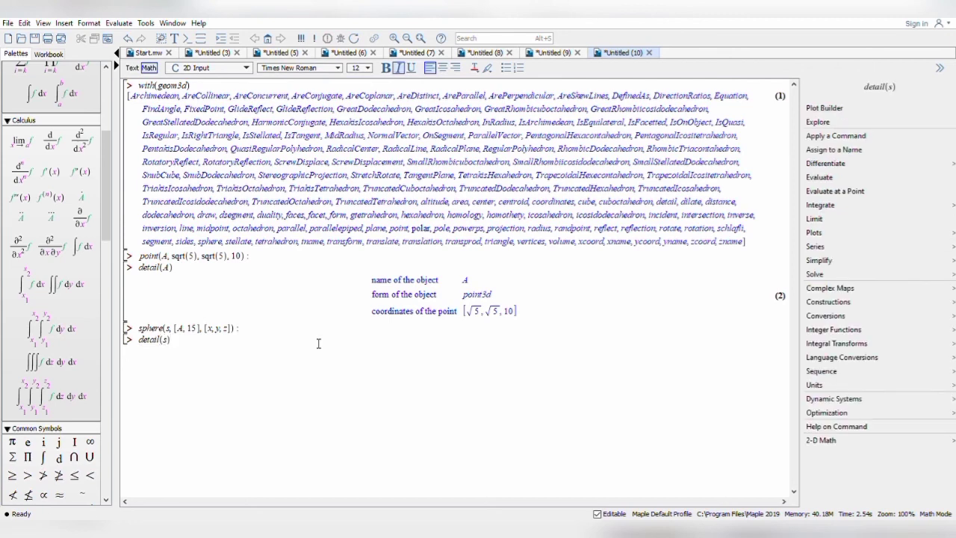
key(Return)
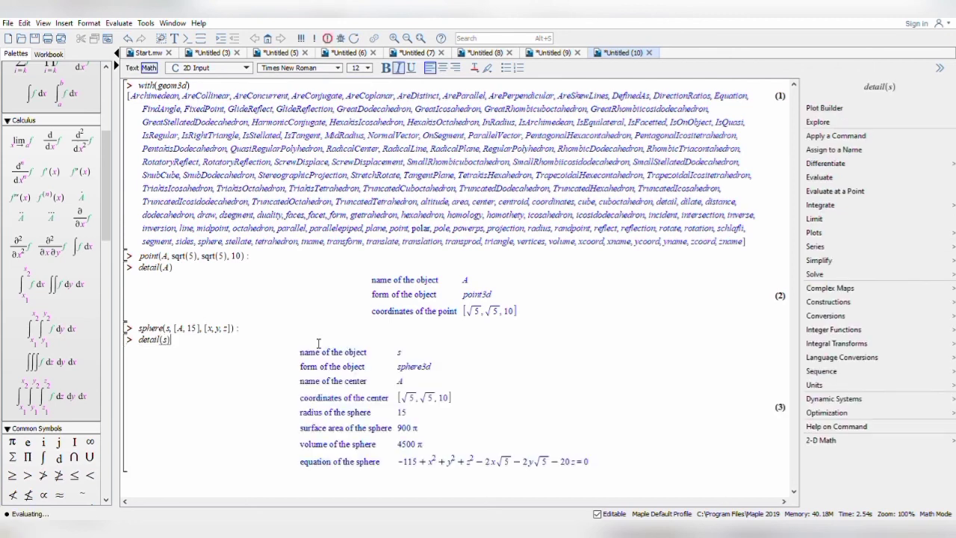